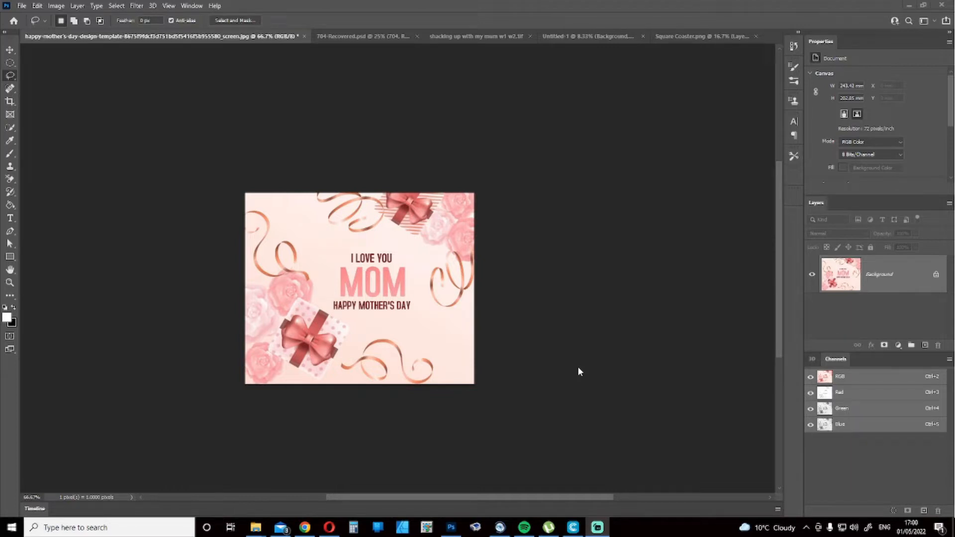
Look through the other open documents and return to the Mother's Day design
click(383, 37)
click(498, 36)
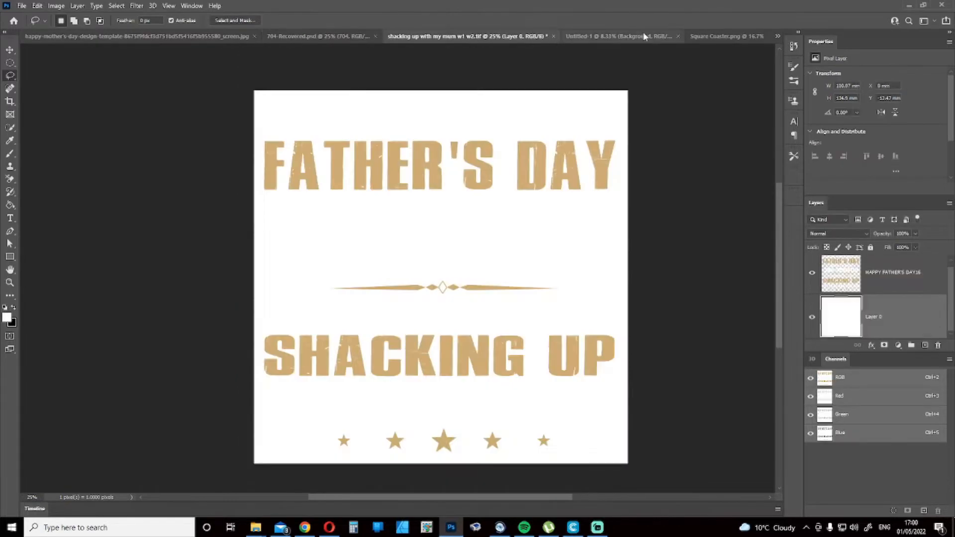
click(613, 34)
click(726, 36)
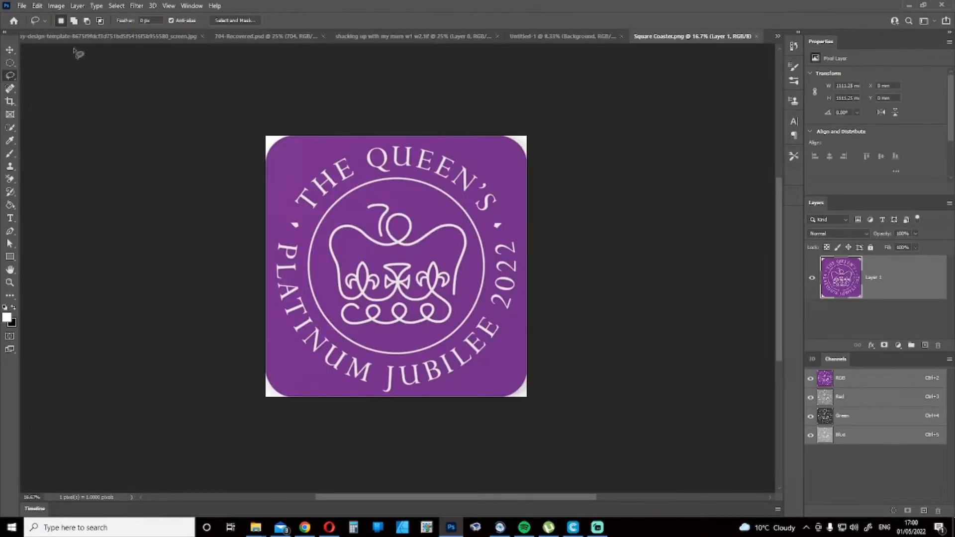
click(140, 36)
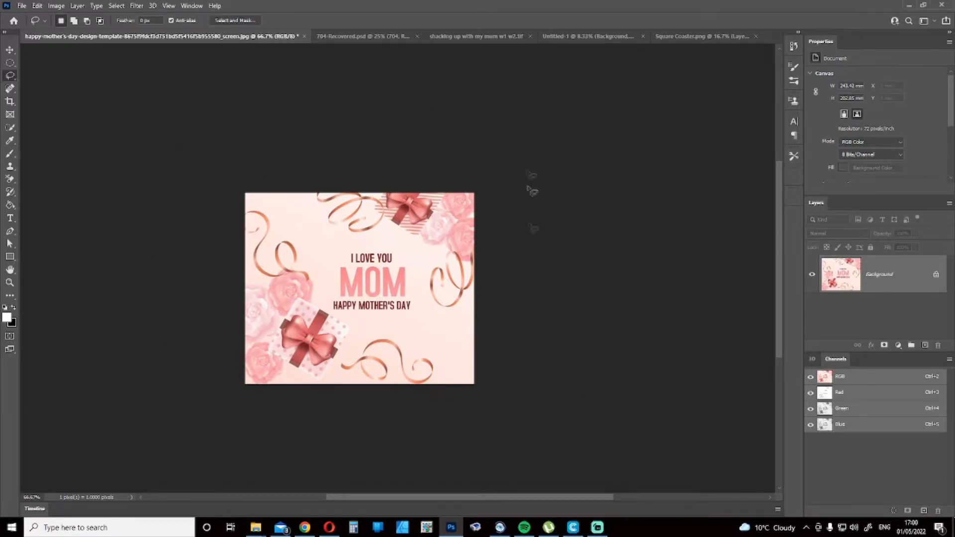
Choose the Lasso Tool and select the whole Mother's Day image
click(10, 77)
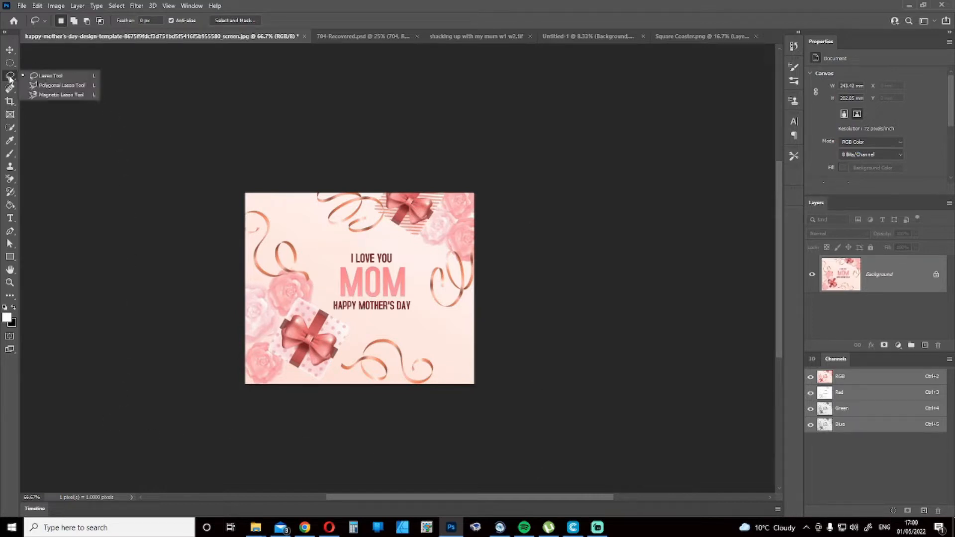
click(57, 77)
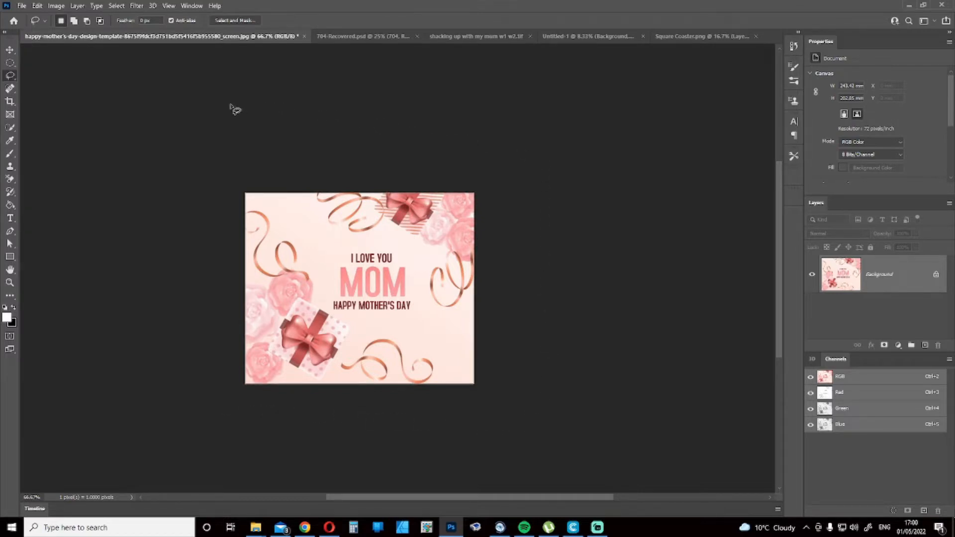
key(ctrl+a)
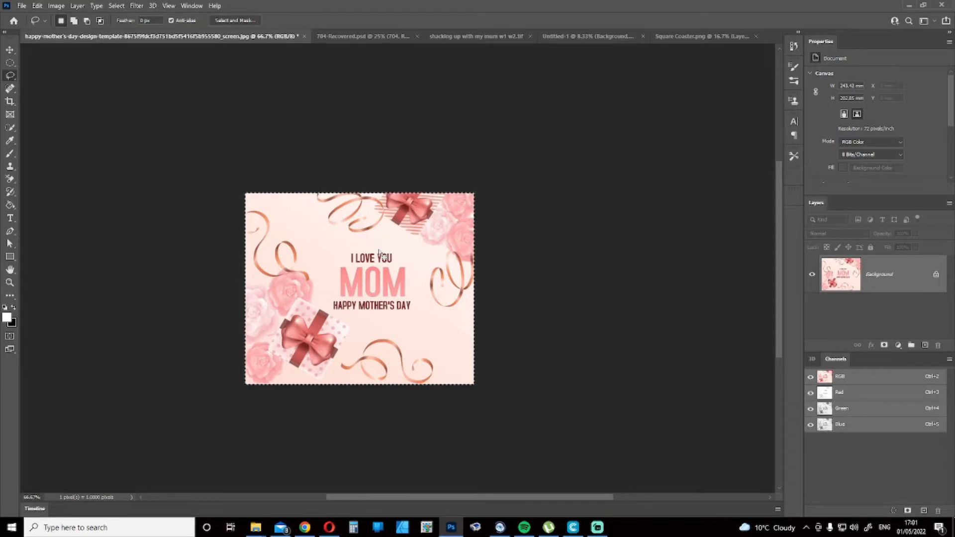
Convert the image's colour mode to CMYK Color
click(79, 6)
mouse_move(56, 6)
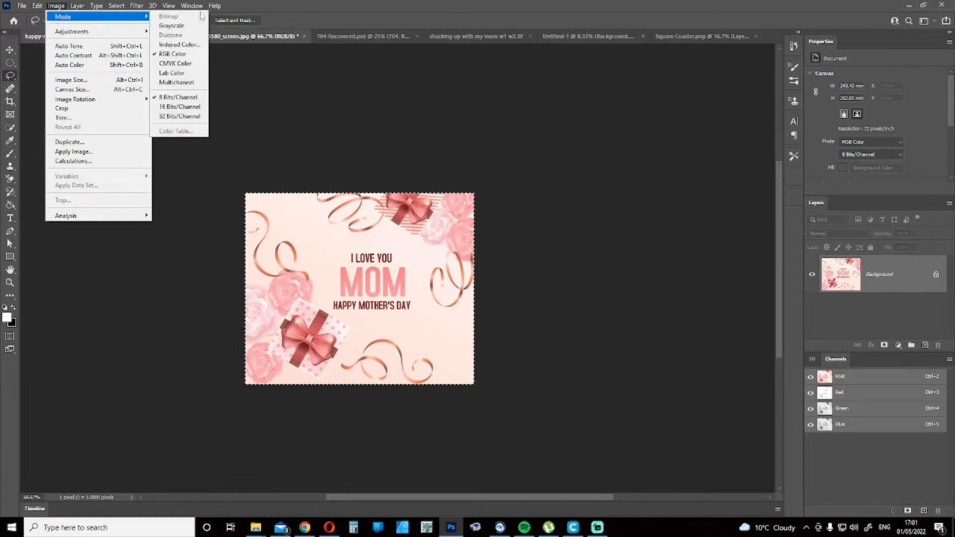
click(167, 63)
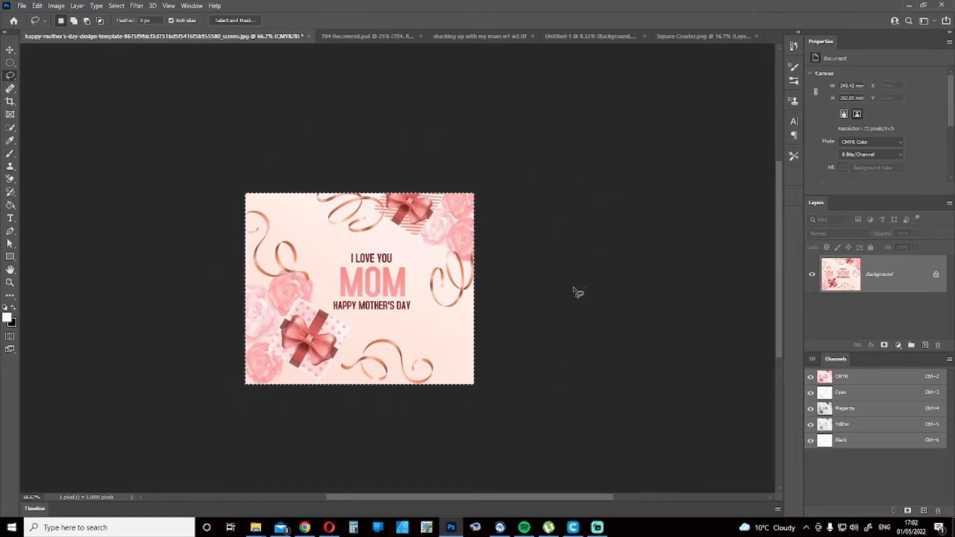
Add a spot channel named W1 with 100% solidity and a red ink of C 0, M 100, Y 100, K 0, and check it against the artwork
click(949, 360)
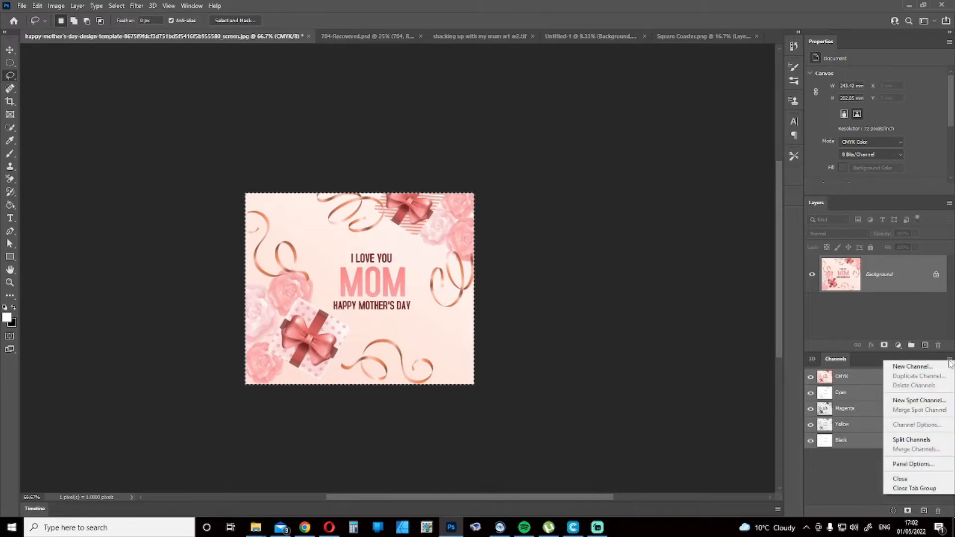
click(906, 405)
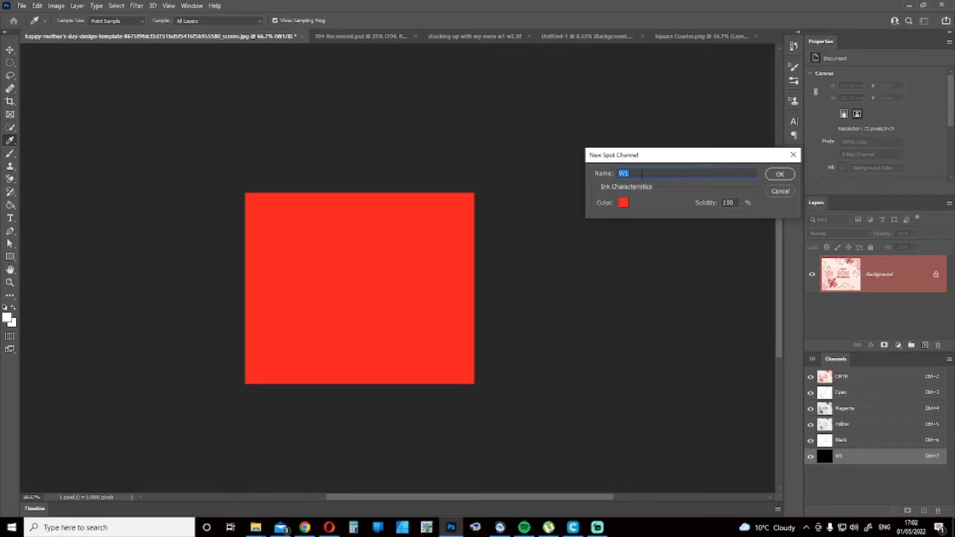
click(675, 171)
drag(661, 173, 560, 181)
click(622, 203)
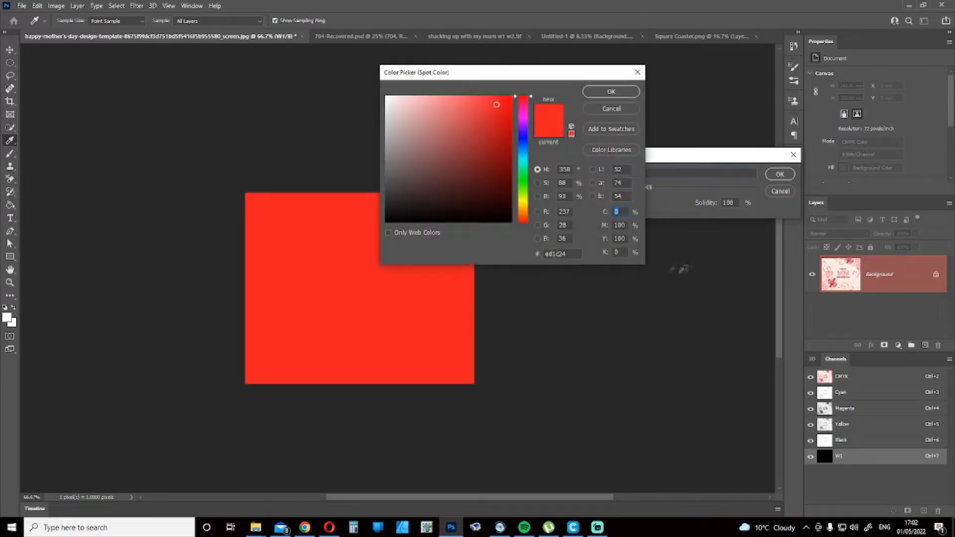
click(625, 224)
drag(625, 225, 596, 228)
drag(625, 238, 602, 243)
click(611, 92)
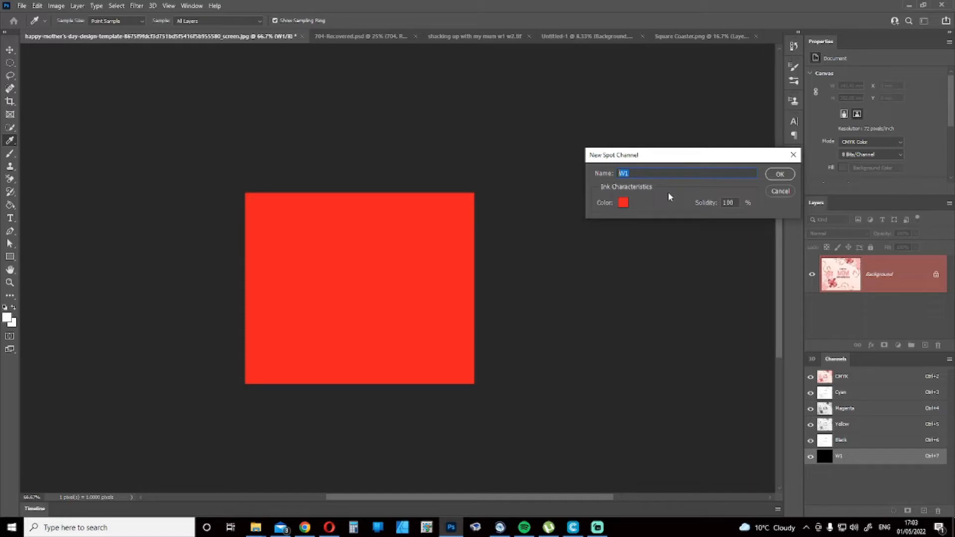
click(779, 174)
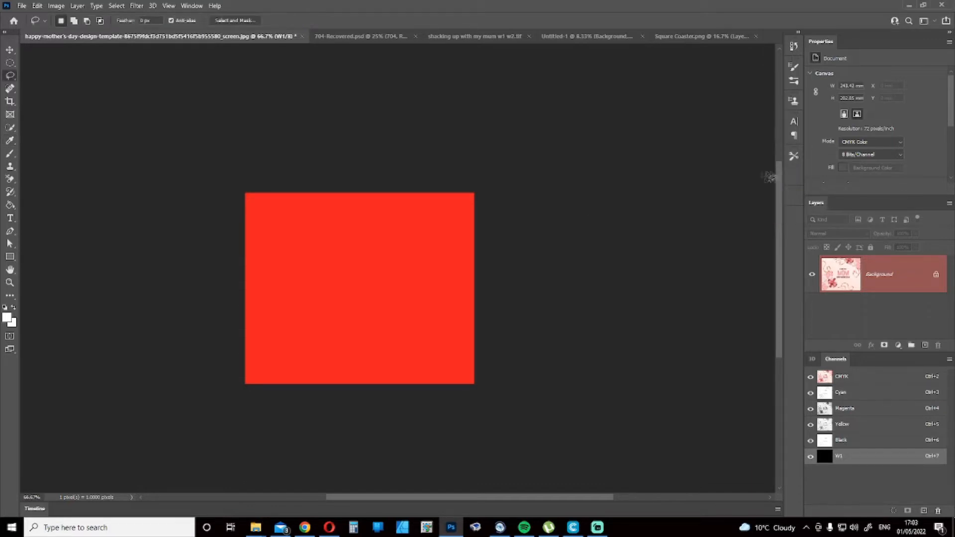
click(811, 457)
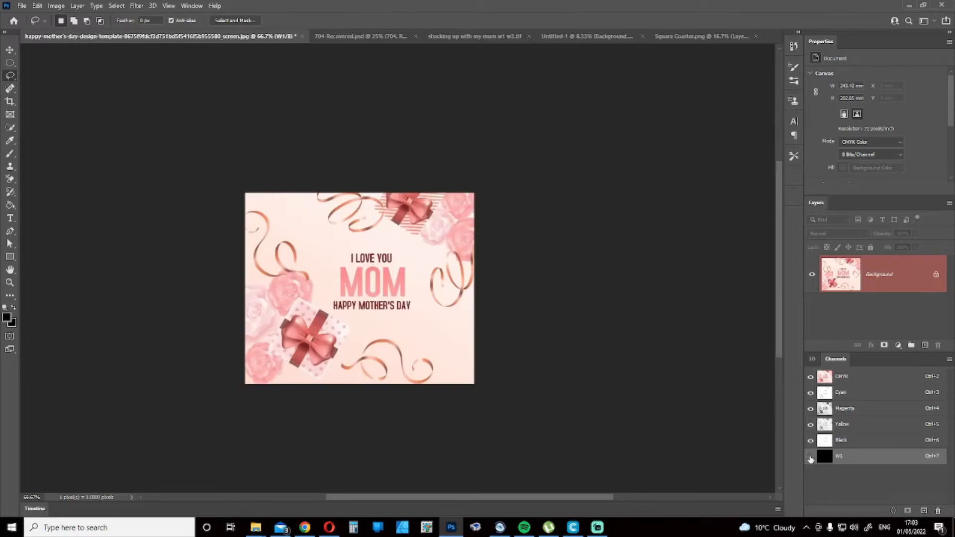
click(810, 458)
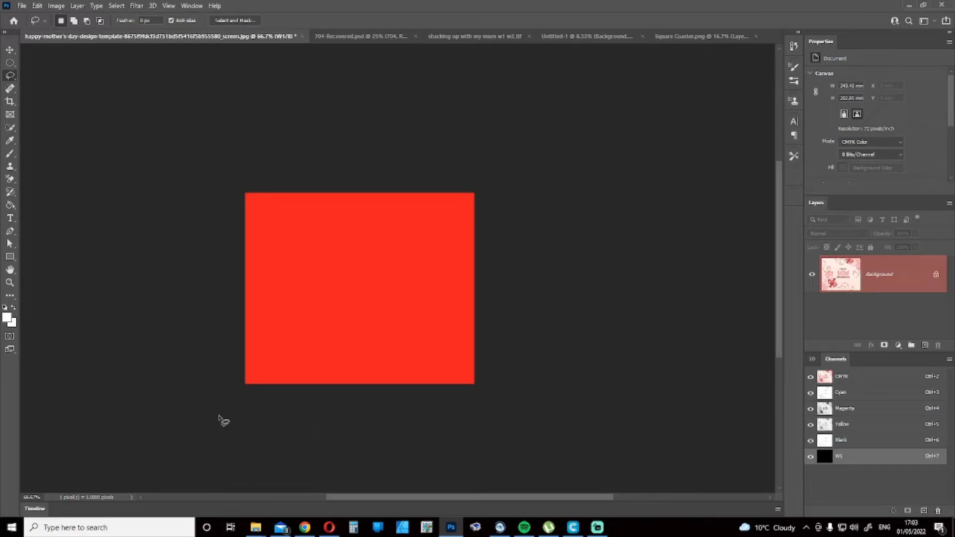
Select the whole image and add a spot channel named W2 with 100% solidity and a blue ink of C 100, M 100, Y 0, K 0
mouse_move(204, 134)
mouse_down()
mouse_move(184, 418)
mouse_move(529, 445)
mouse_move(569, 400)
mouse_move(570, 97)
mouse_move(404, 64)
mouse_move(180, 52)
mouse_up()
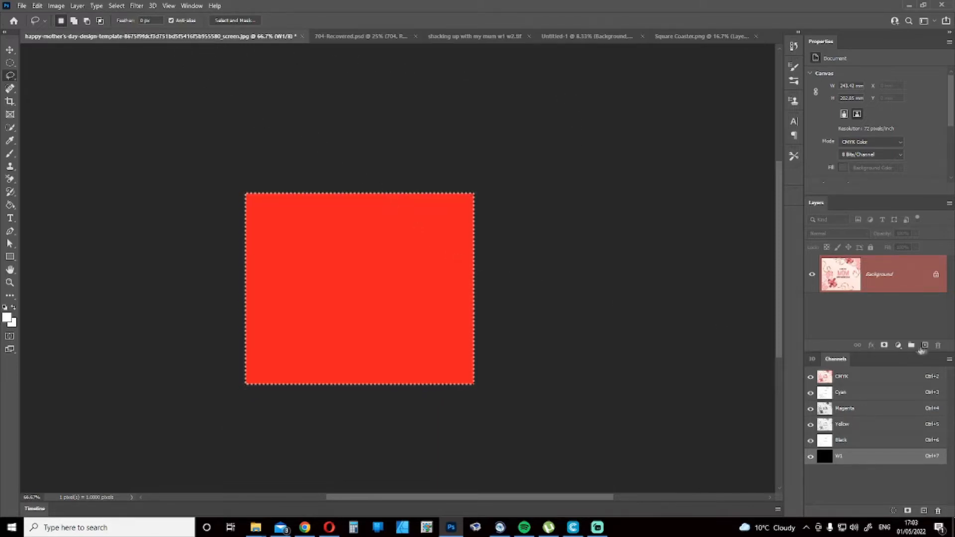
click(949, 359)
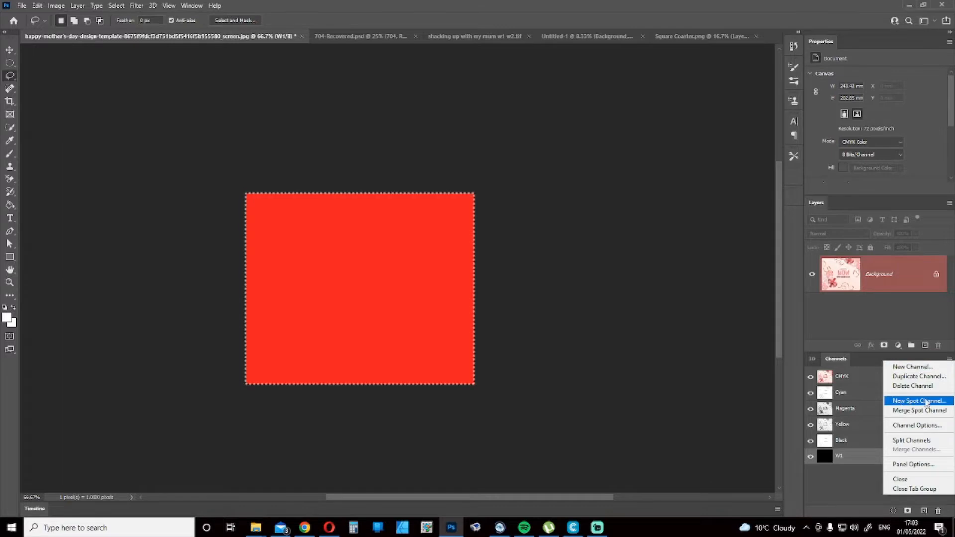
click(926, 401)
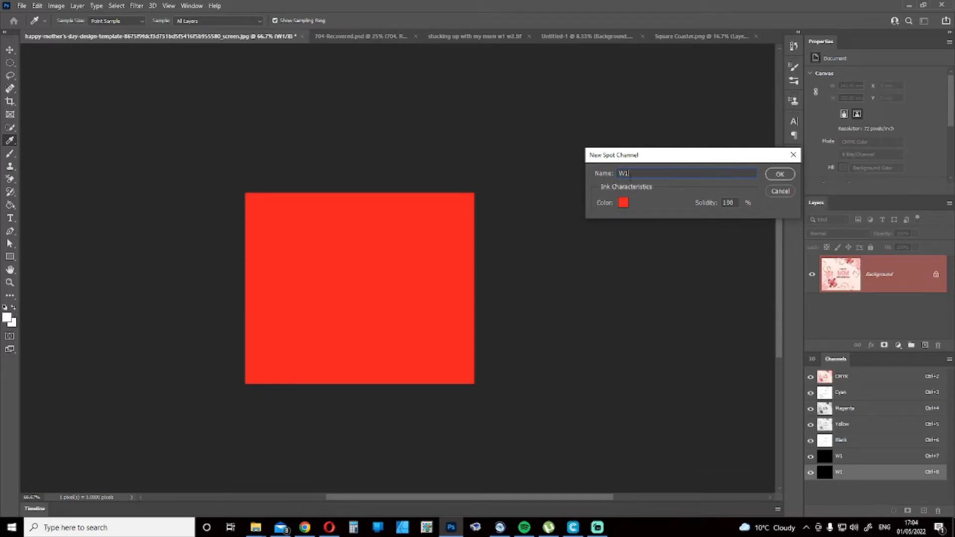
key(BackSpace)
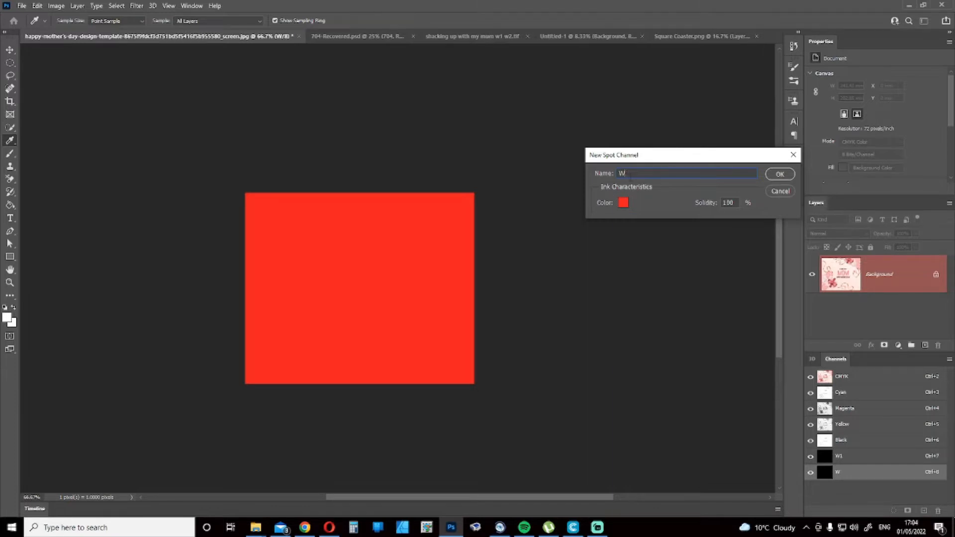
text(2)
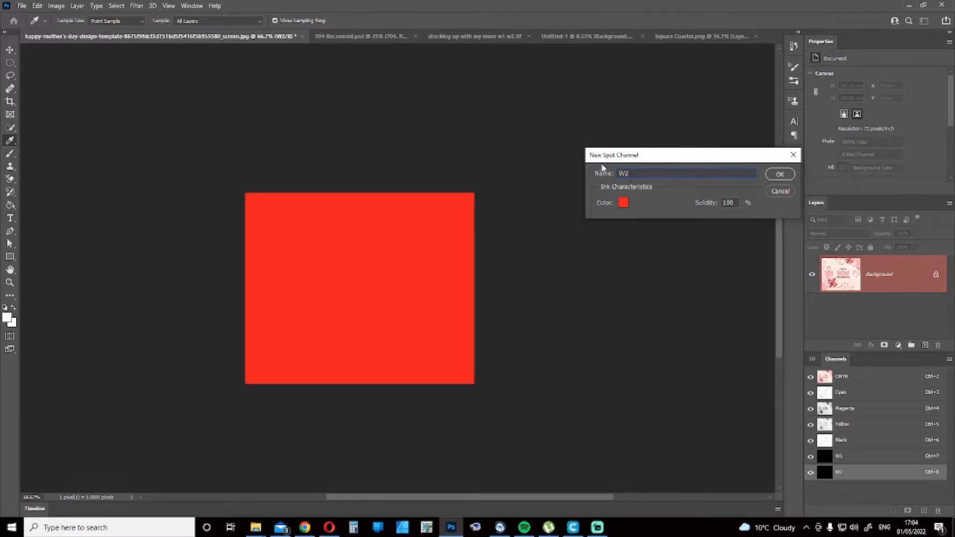
click(623, 202)
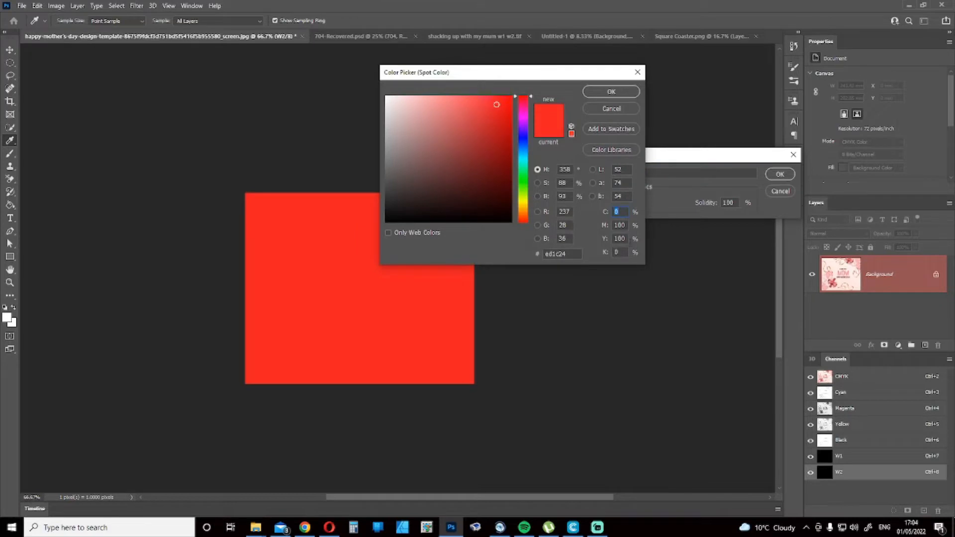
click(622, 238)
text(0)
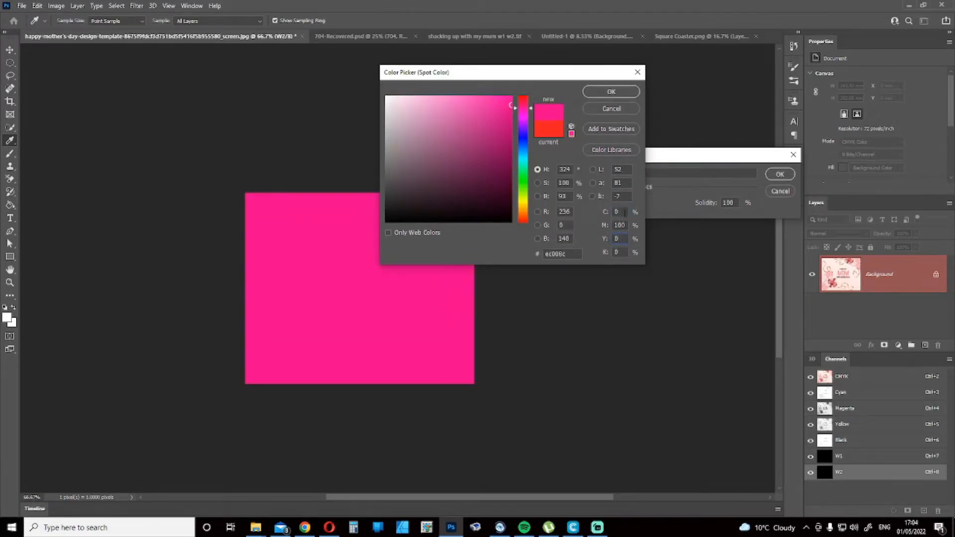
text(100)
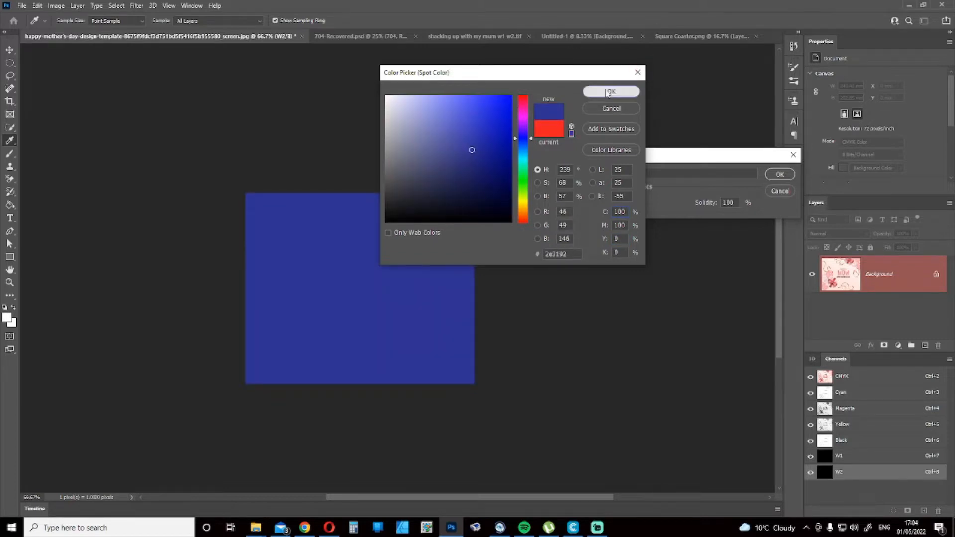
click(608, 92)
click(778, 175)
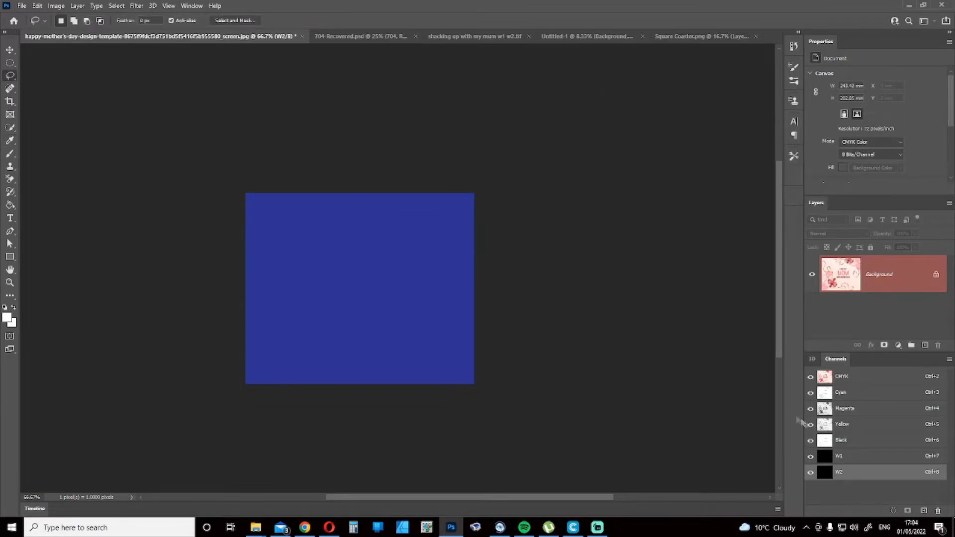
Compare the W1 and W2 spot channels with the artwork by hiding both and showing them again one at a time
click(859, 460)
click(855, 473)
click(811, 472)
click(813, 457)
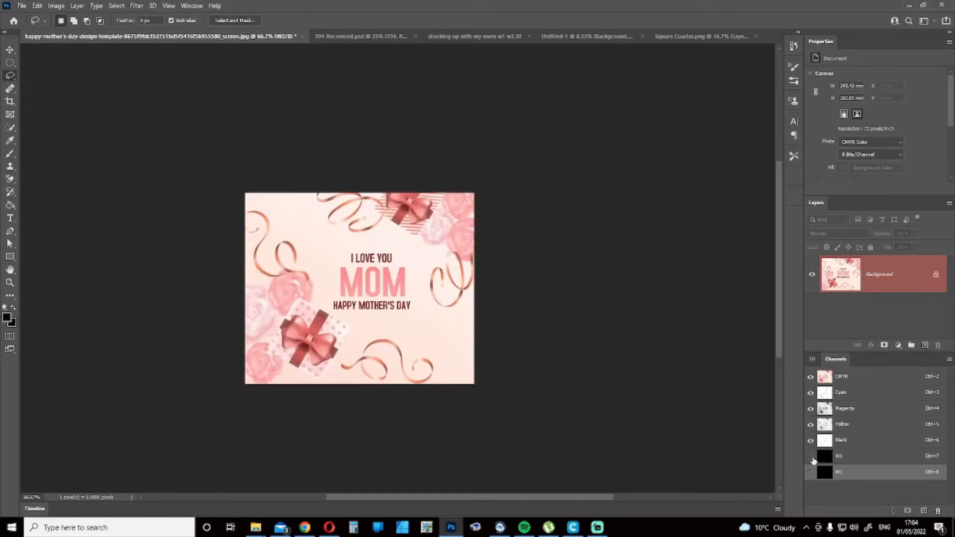
click(812, 456)
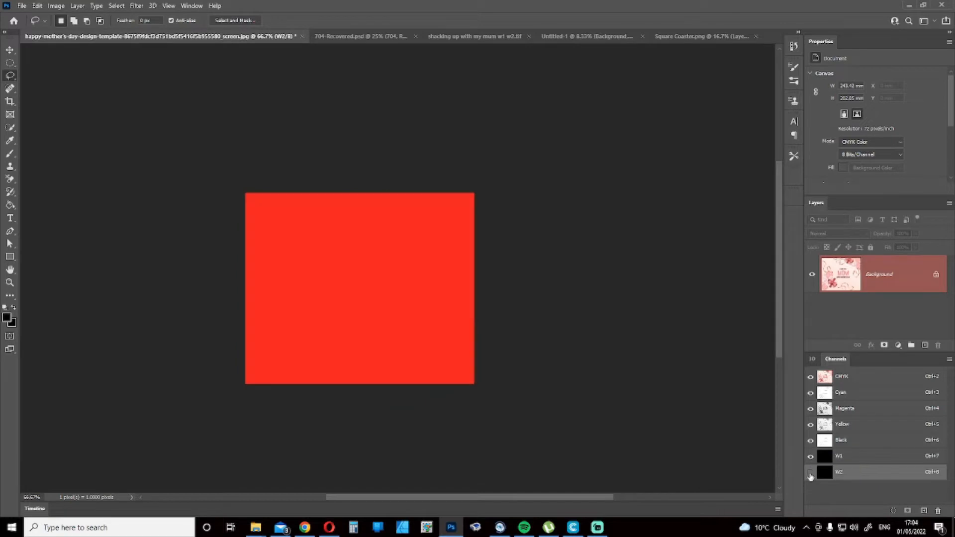
click(811, 472)
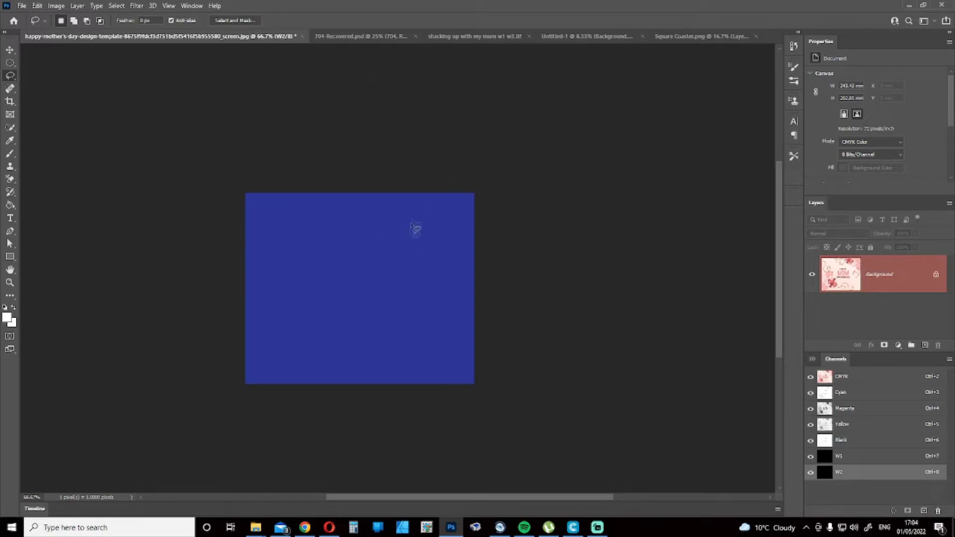
Delete the W2 spot channel that covers the whole image
right_click(840, 476)
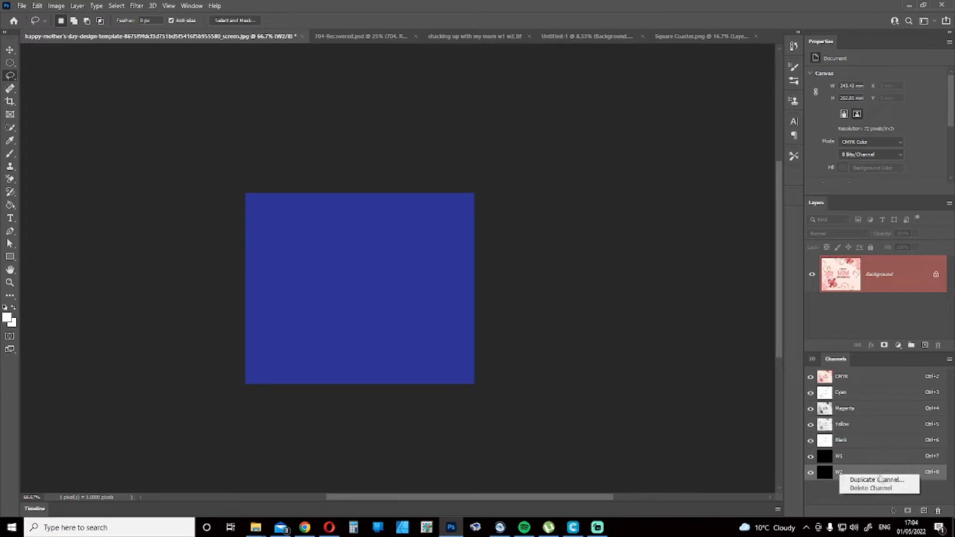
click(865, 488)
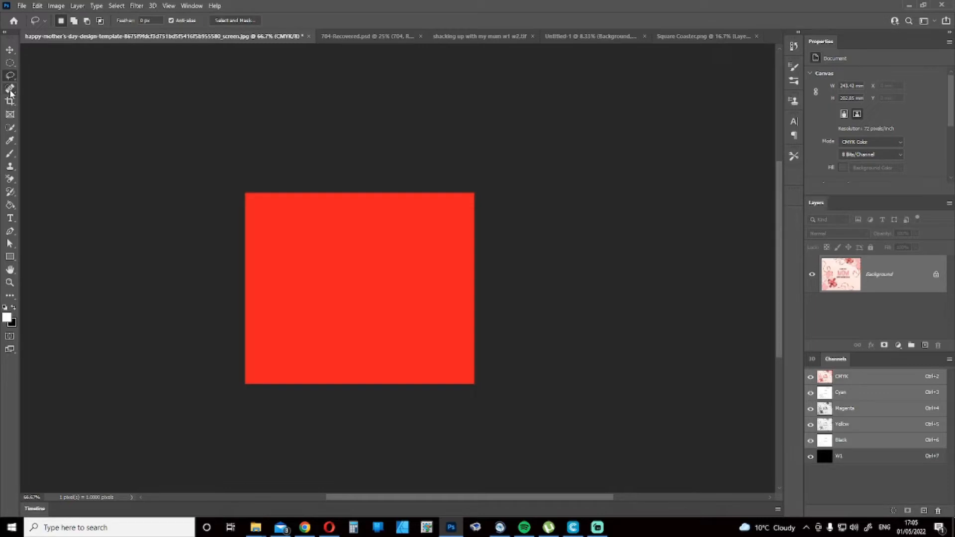
Select the image's pale background areas with the Magic Wand Tool
click(9, 128)
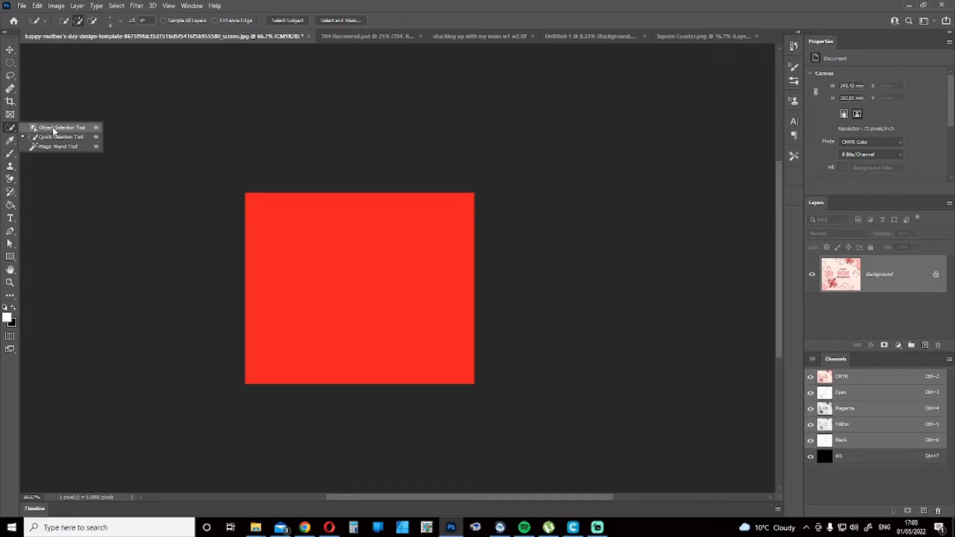
click(51, 148)
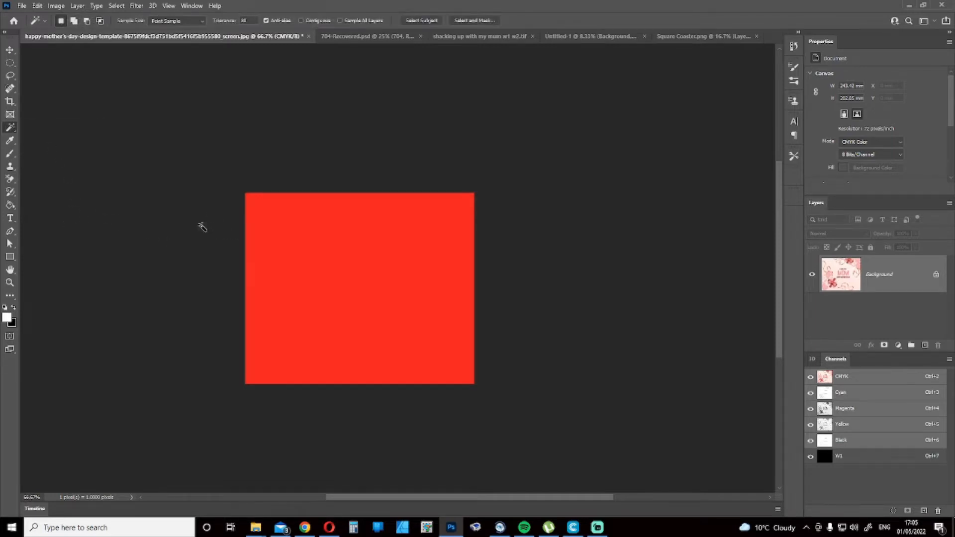
click(320, 259)
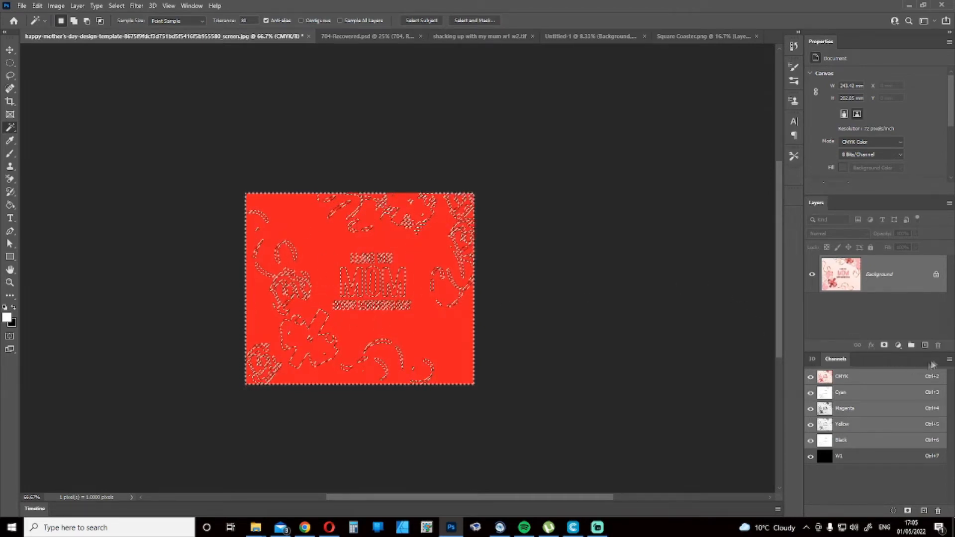
click(950, 361)
click(915, 393)
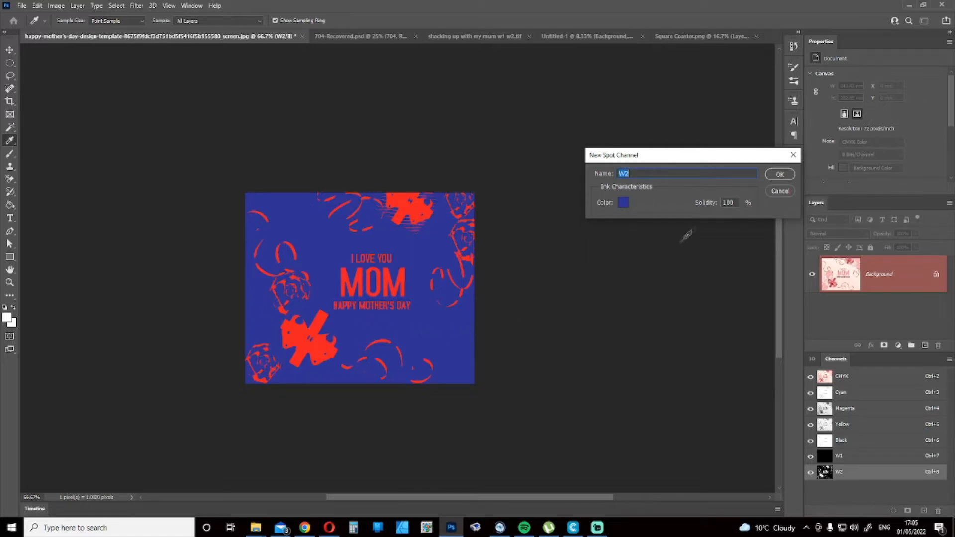
click(780, 192)
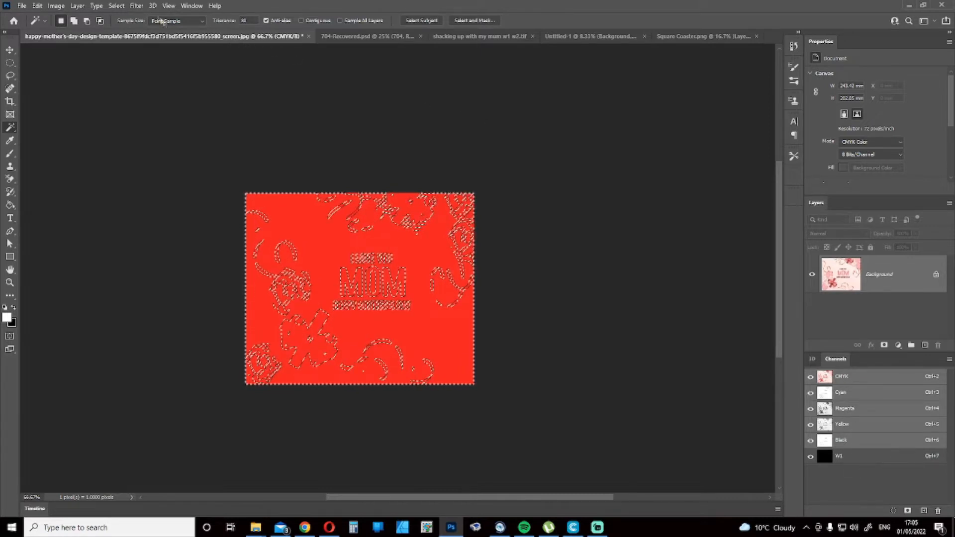
Clear the background selection and select the full area of the W1 channel with the Magic Wand Tool
click(117, 6)
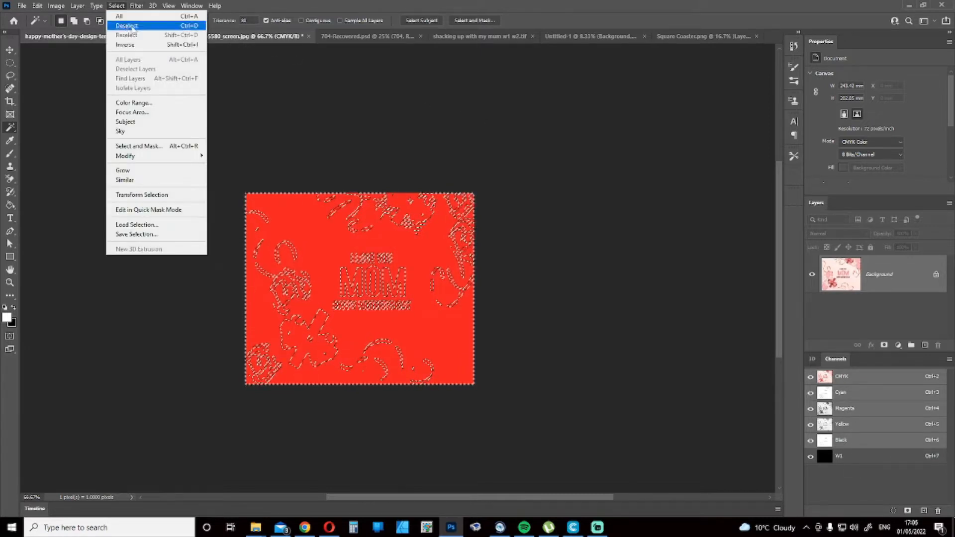
click(127, 26)
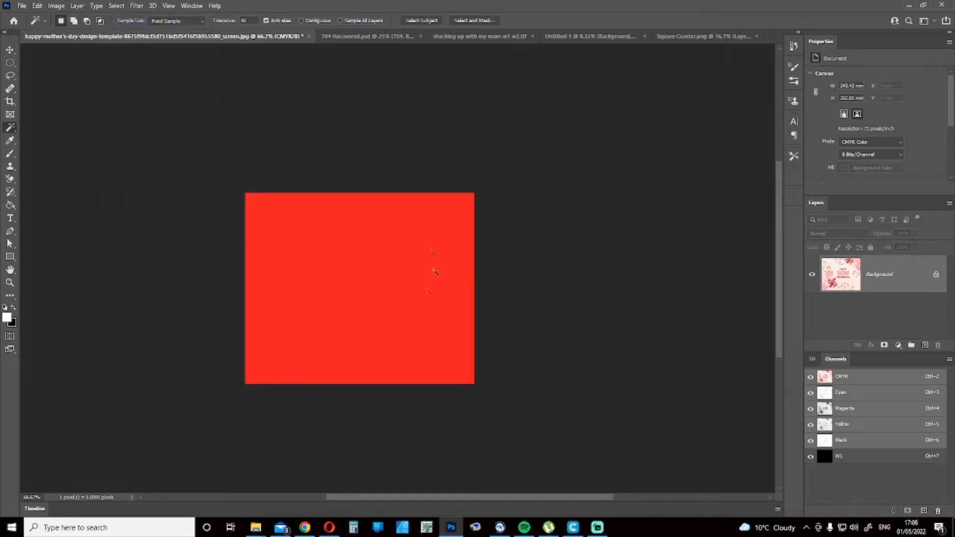
click(847, 460)
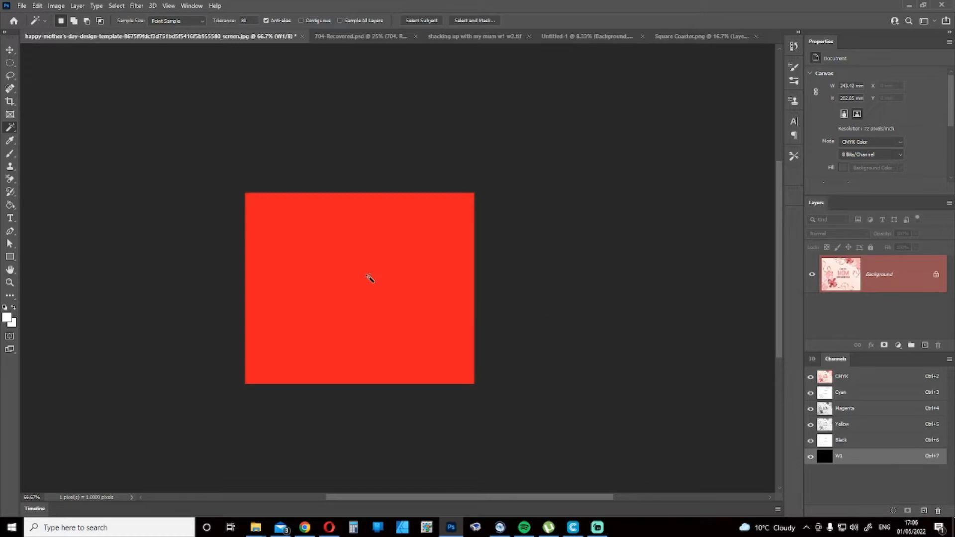
click(369, 277)
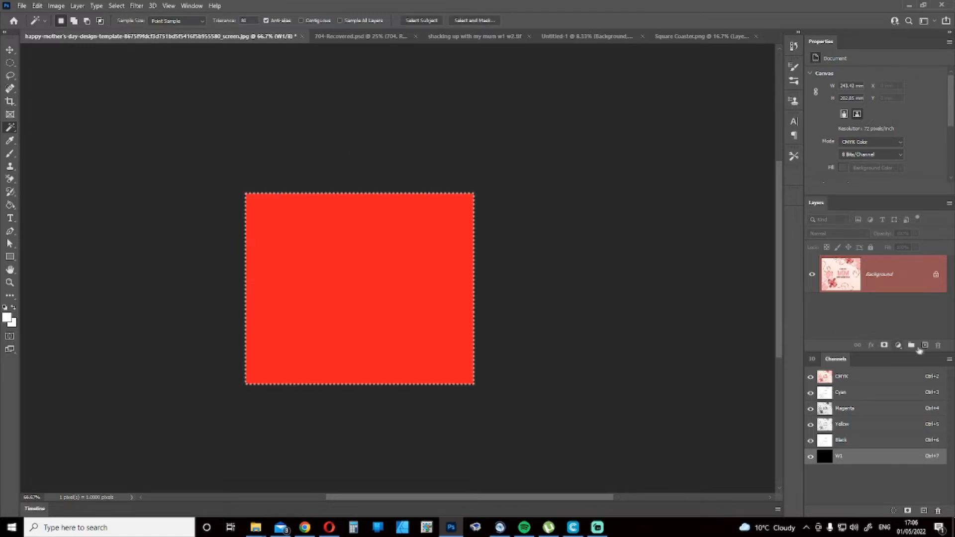
Add a spot channel named W2 from the selection, with blue ink and 100% solidity
click(949, 359)
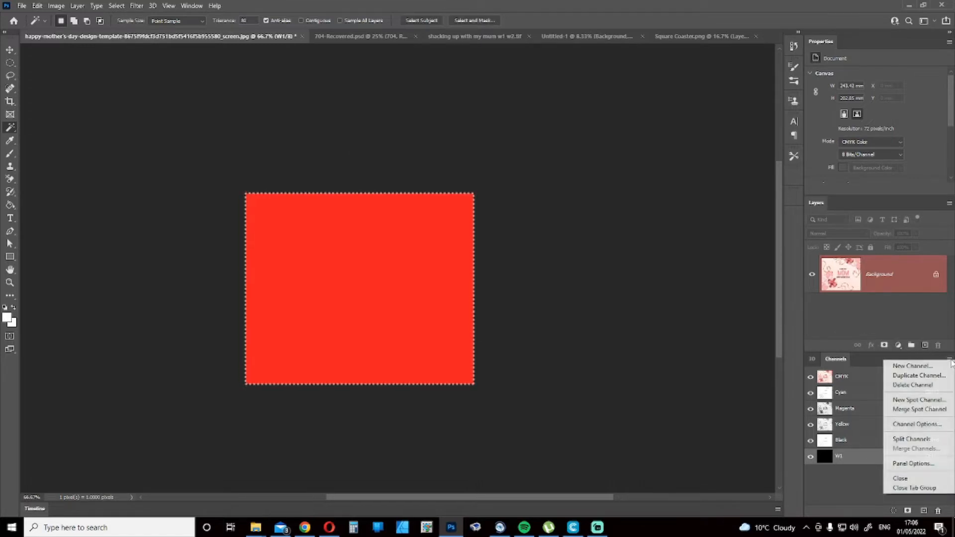
click(916, 401)
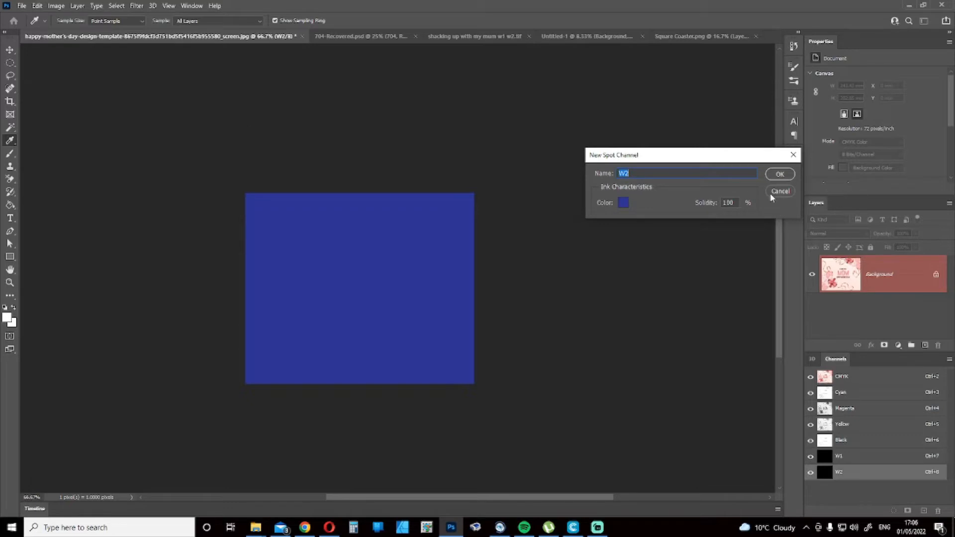
click(779, 174)
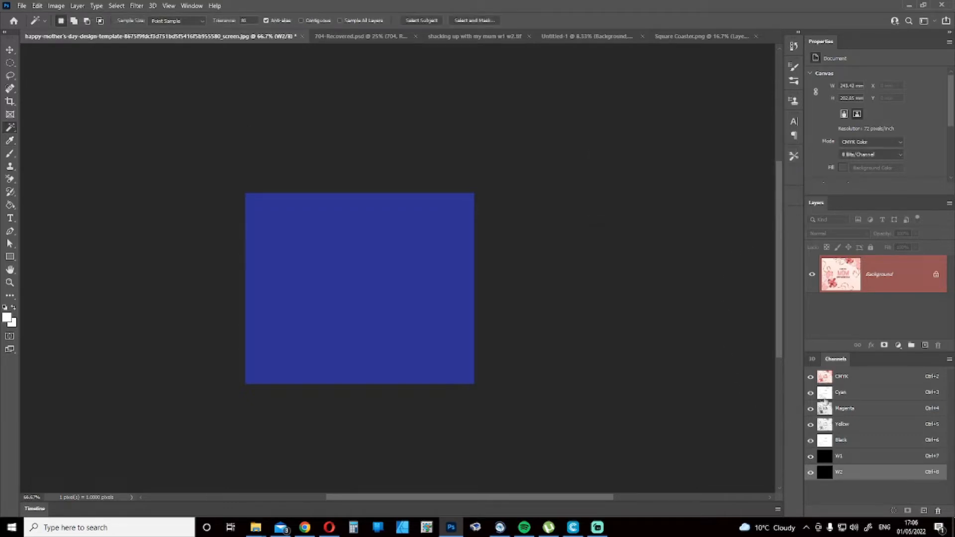
Go through the W1, Black, Yellow, Magenta, Cyan and CMYK channels one by one, ending on W1
click(851, 456)
click(853, 440)
click(857, 425)
click(857, 408)
click(857, 392)
click(855, 378)
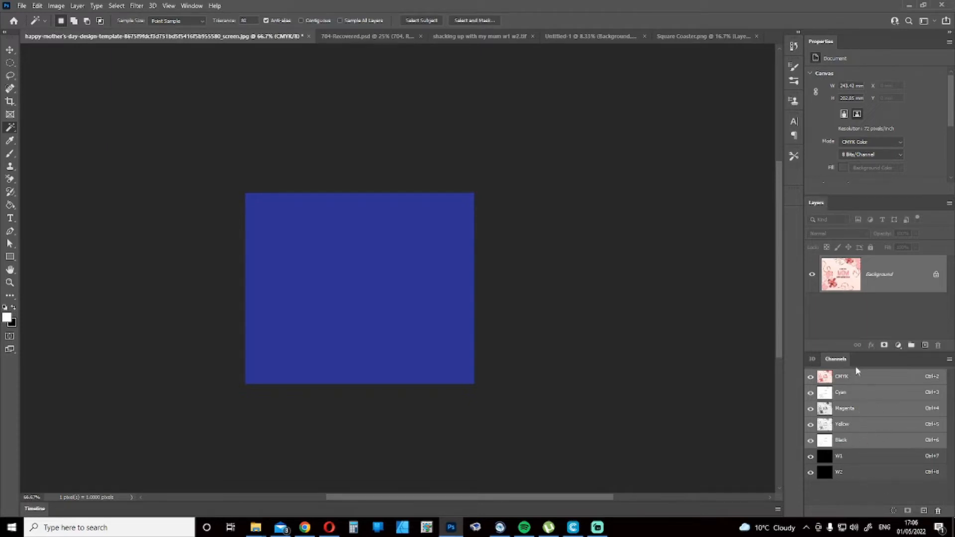
click(856, 457)
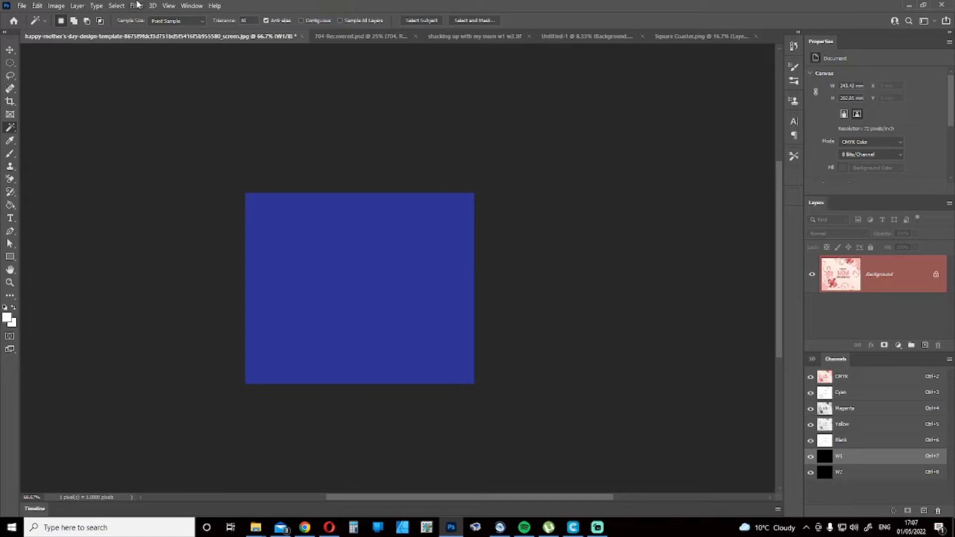
Switch to the 704-Recovered.psd document
click(355, 37)
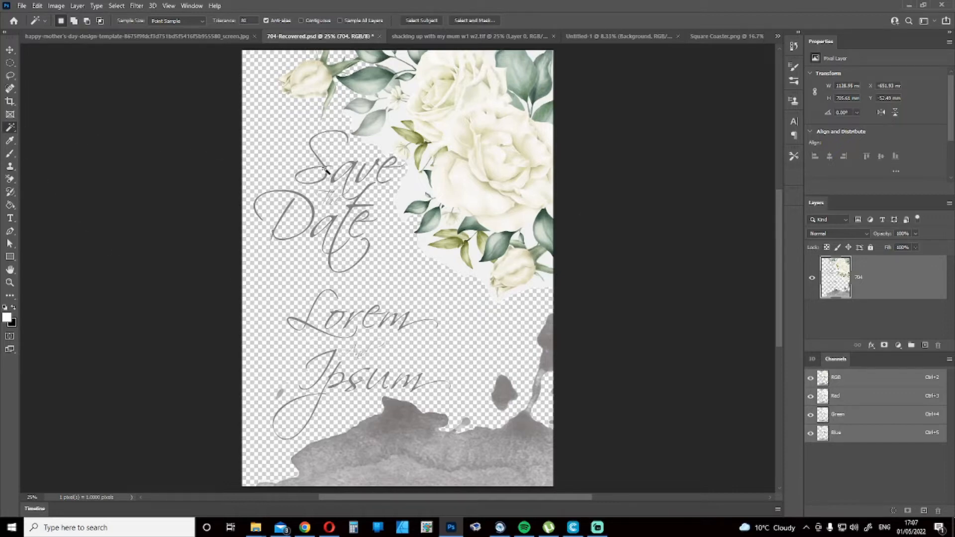
click(391, 405)
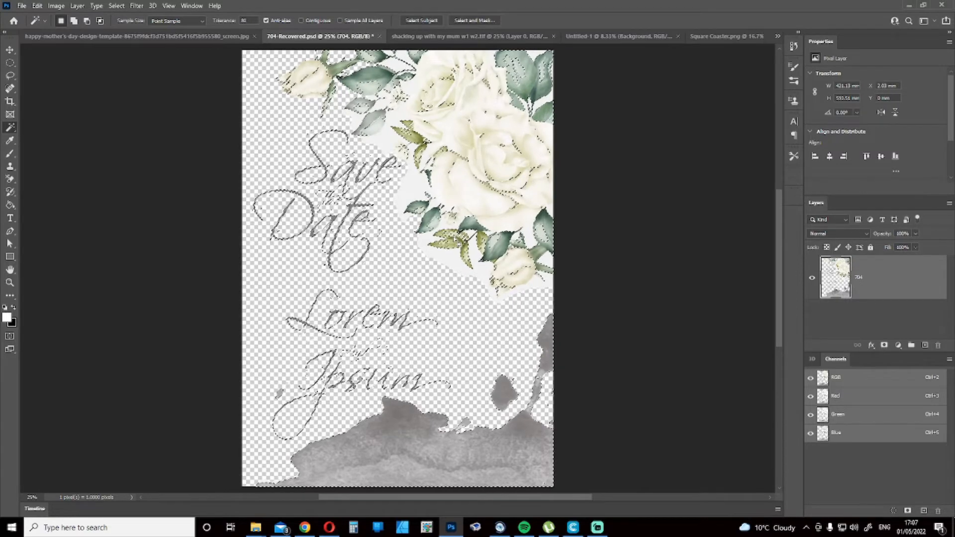
click(950, 359)
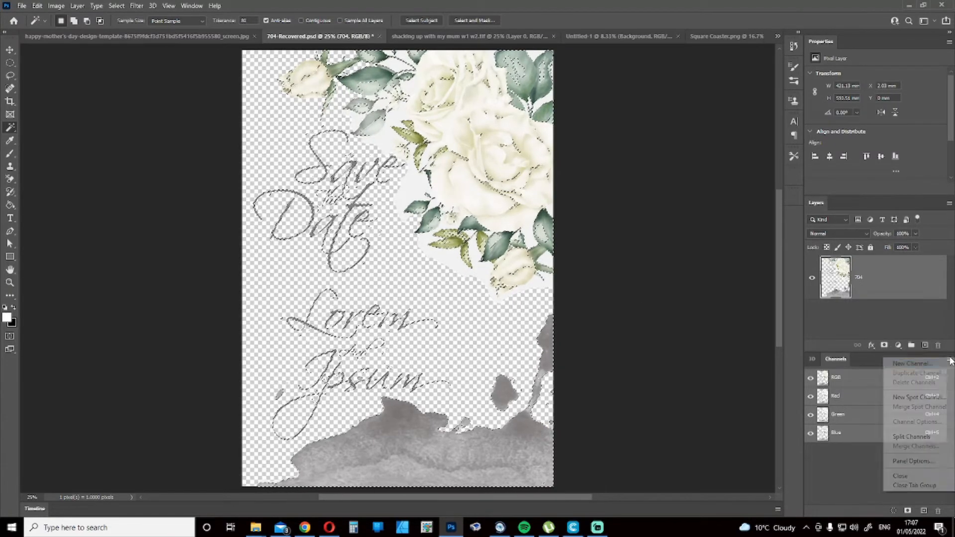
click(911, 398)
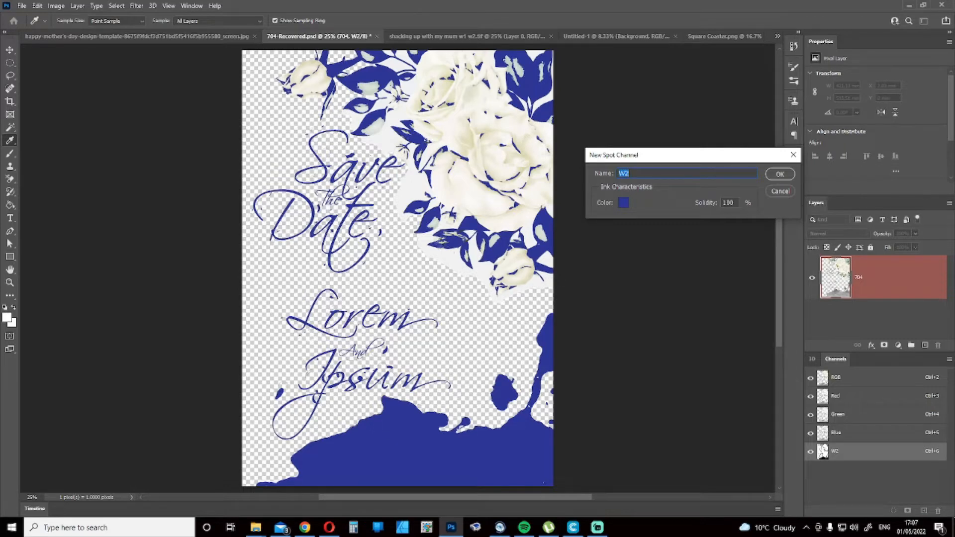
click(781, 192)
click(137, 5)
mouse_move(116, 5)
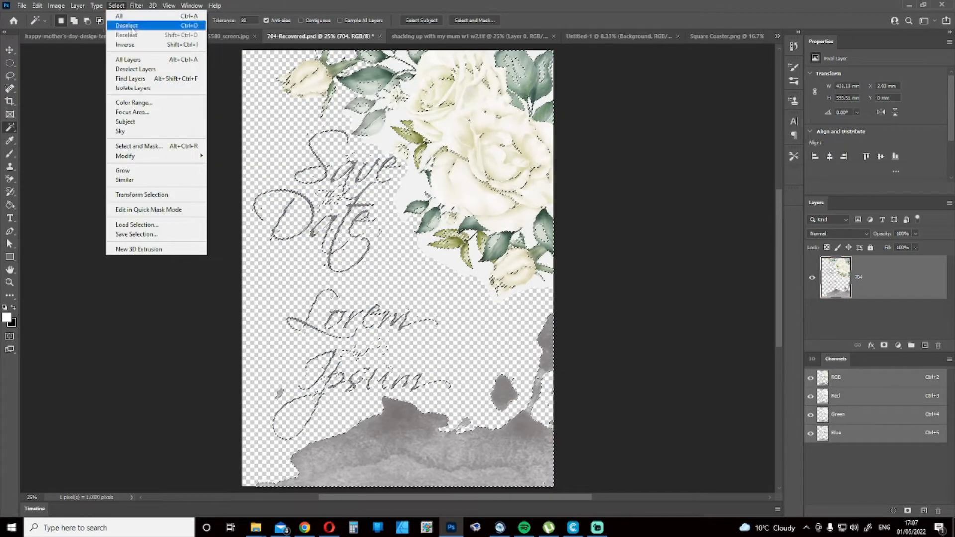
click(132, 31)
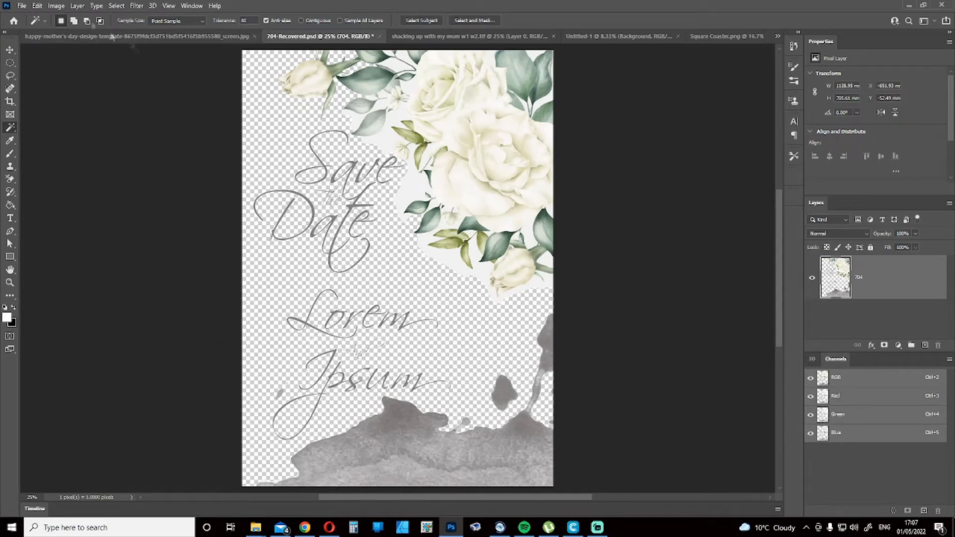
Convert the 704-Recovered.psd document to CMYK Color mode
click(60, 6)
mouse_move(65, 18)
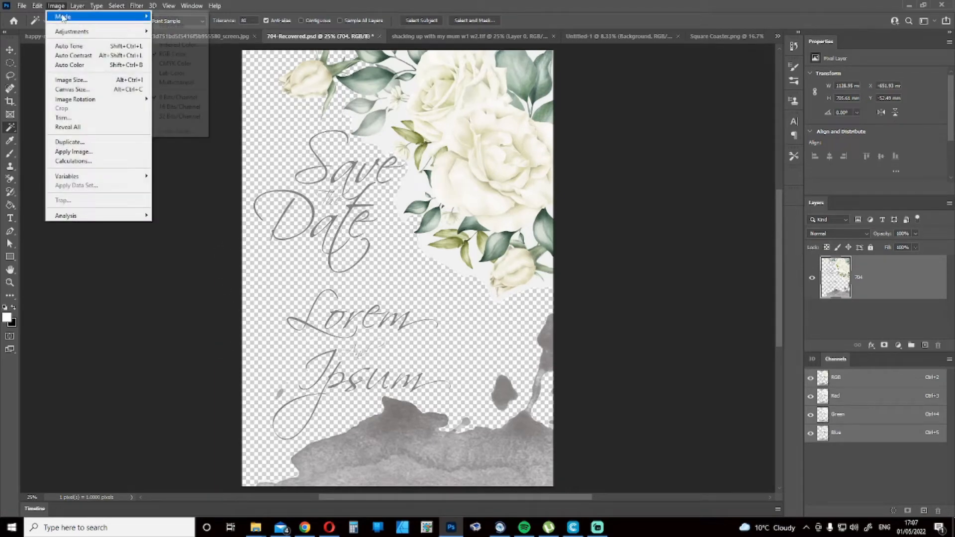
click(181, 64)
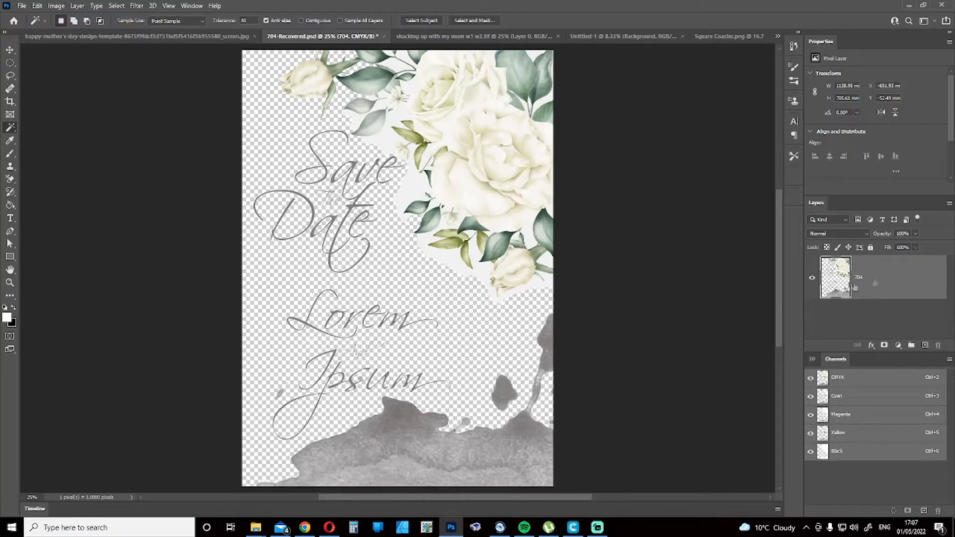
Check the 704 layer by hiding and showing it, and select its transparent background with the Magic Wand Tool
click(811, 280)
click(811, 279)
click(263, 150)
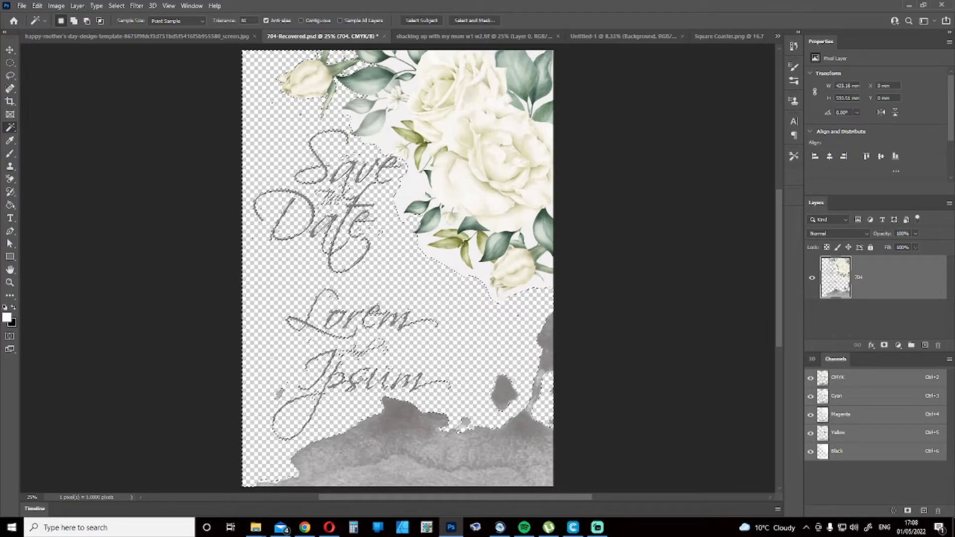
click(949, 360)
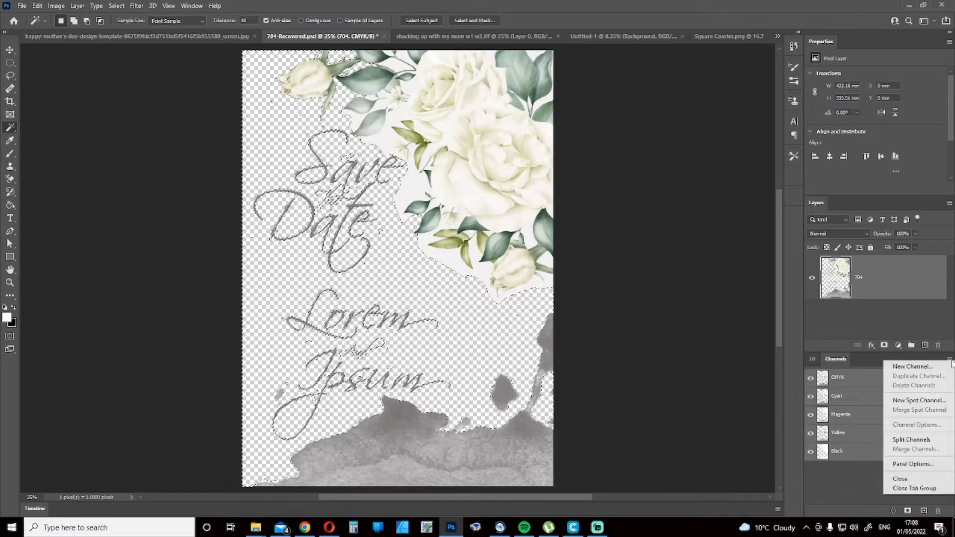
click(917, 402)
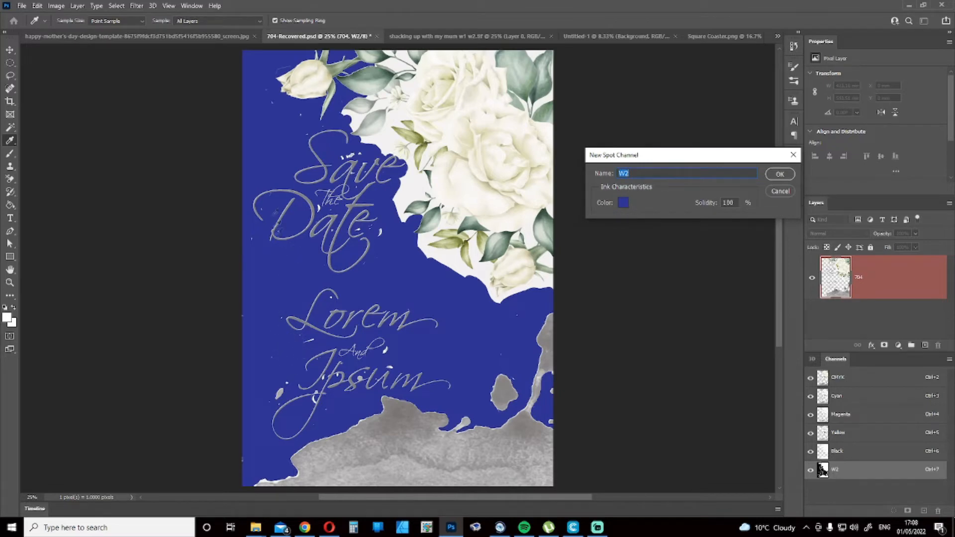
click(777, 191)
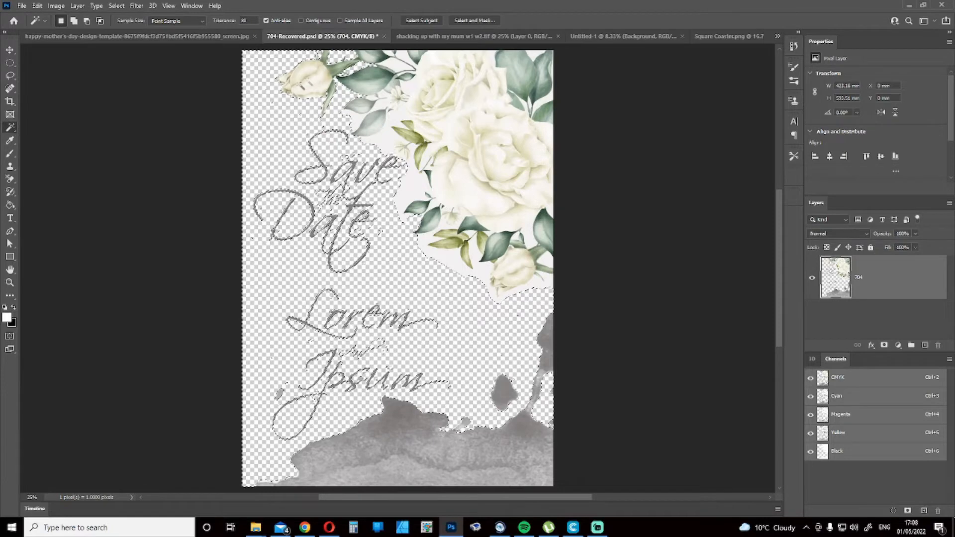
Invert the selection so it covers the artwork and define a new spot channel named W1
click(122, 7)
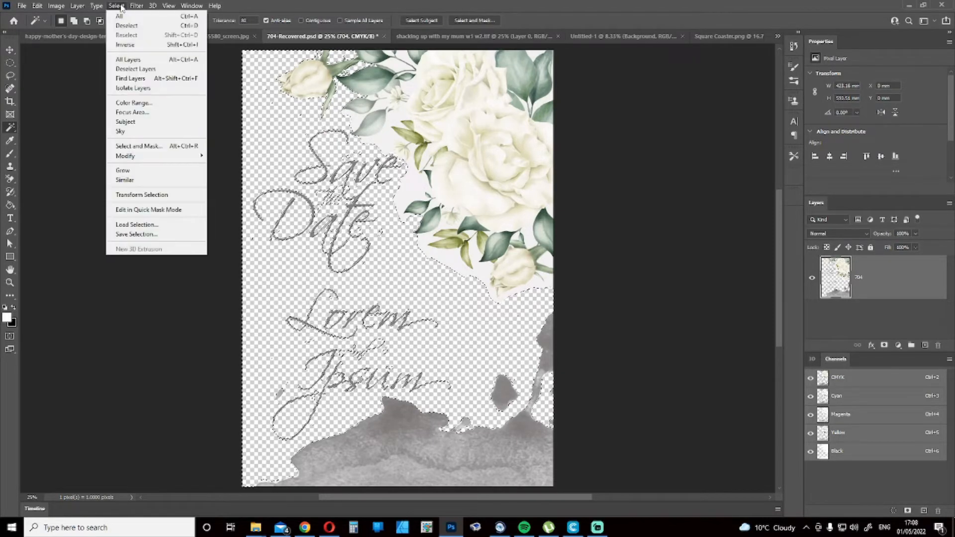
click(126, 46)
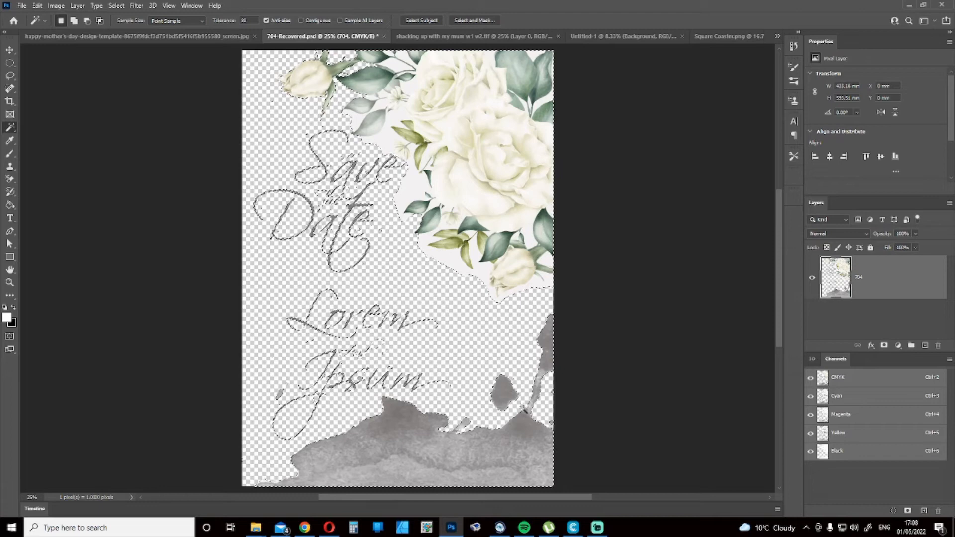
click(949, 359)
click(852, 398)
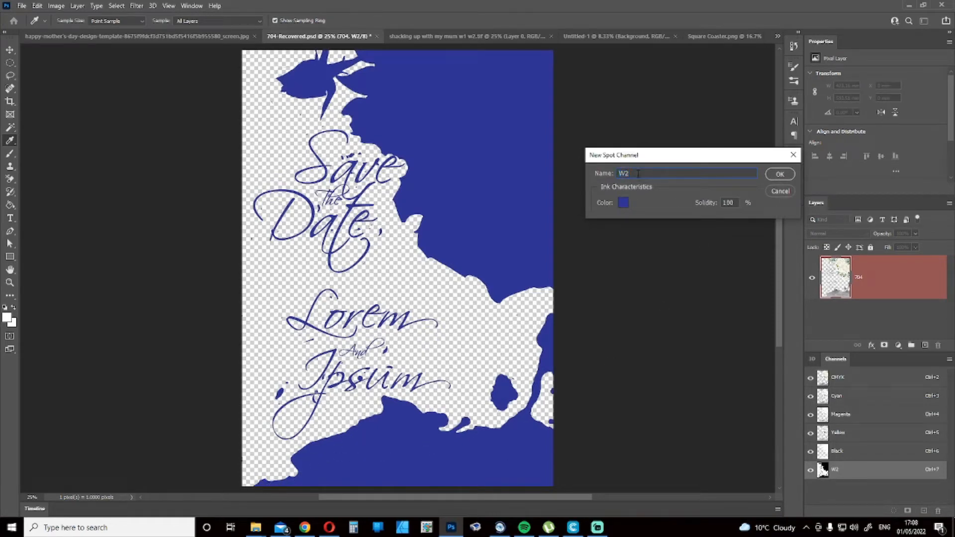
key(BackSpace)
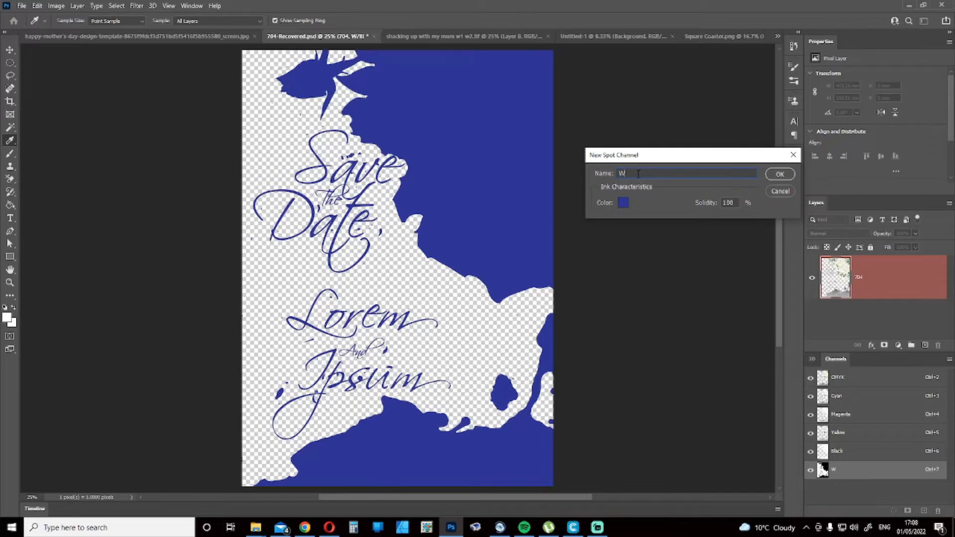
text(1)
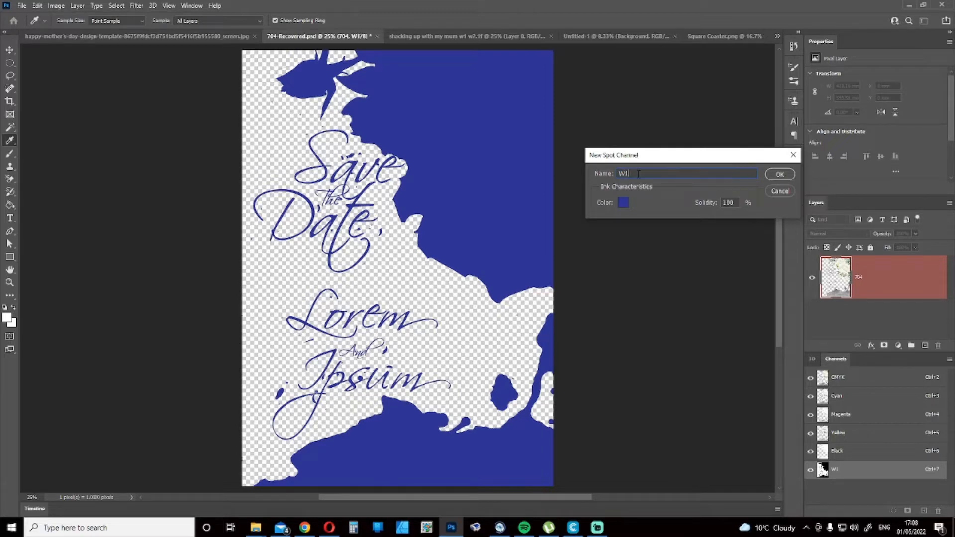
Set the W1 spot channel's ink to red with C 0, M 100, Y 100, K 0, and create it
click(623, 202)
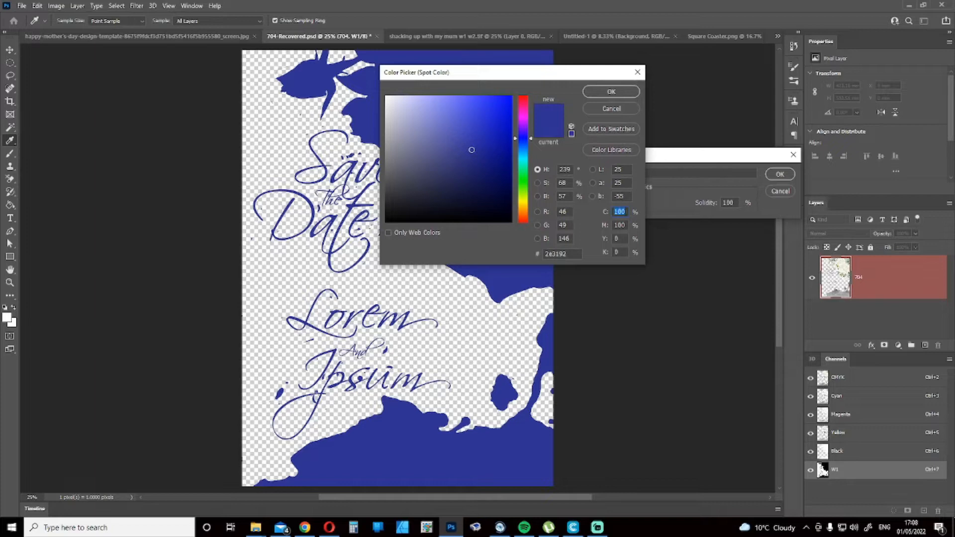
text(0)
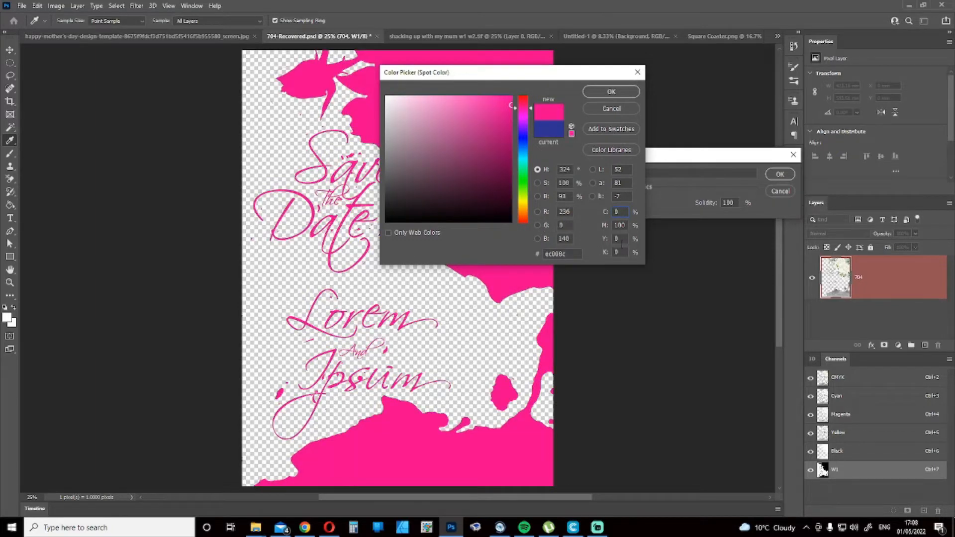
text(100)
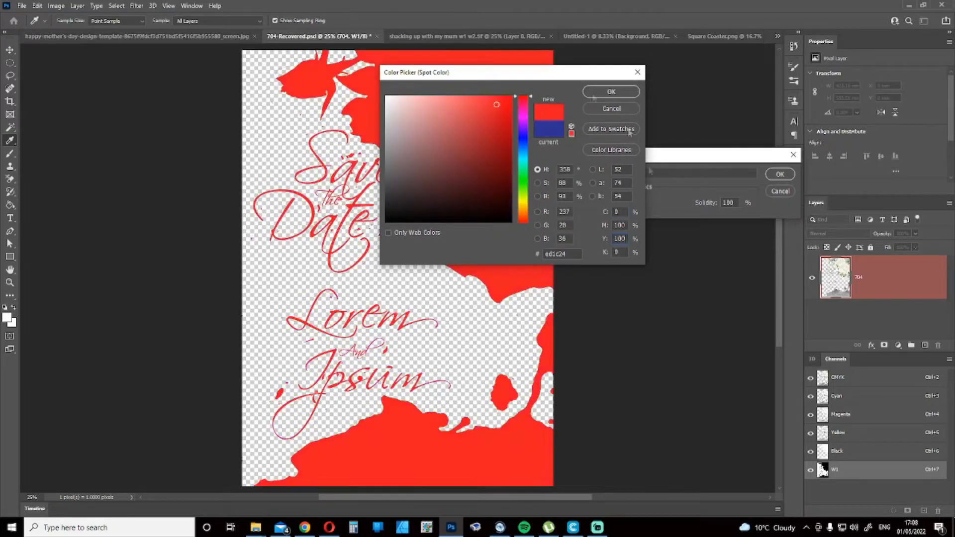
click(627, 96)
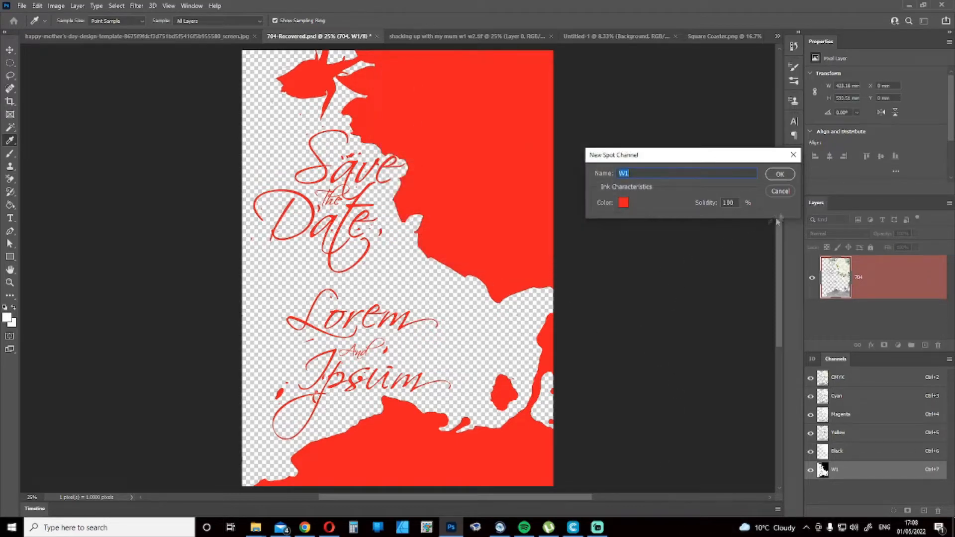
click(780, 174)
key(w)
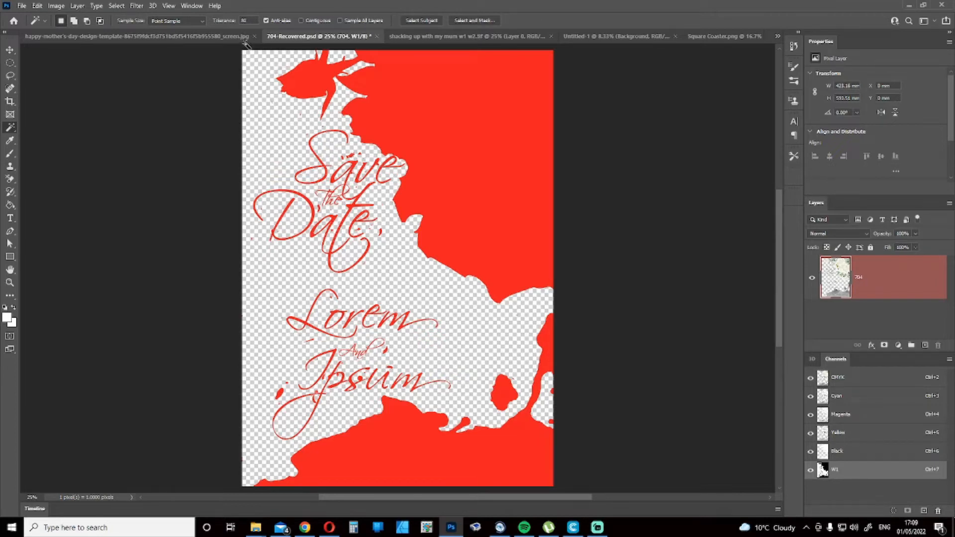
In shacking up with my mum w1 w2.tif, hide the white Layer 0 and examine the distressed texture of the FATHER'S lettering up close
click(455, 36)
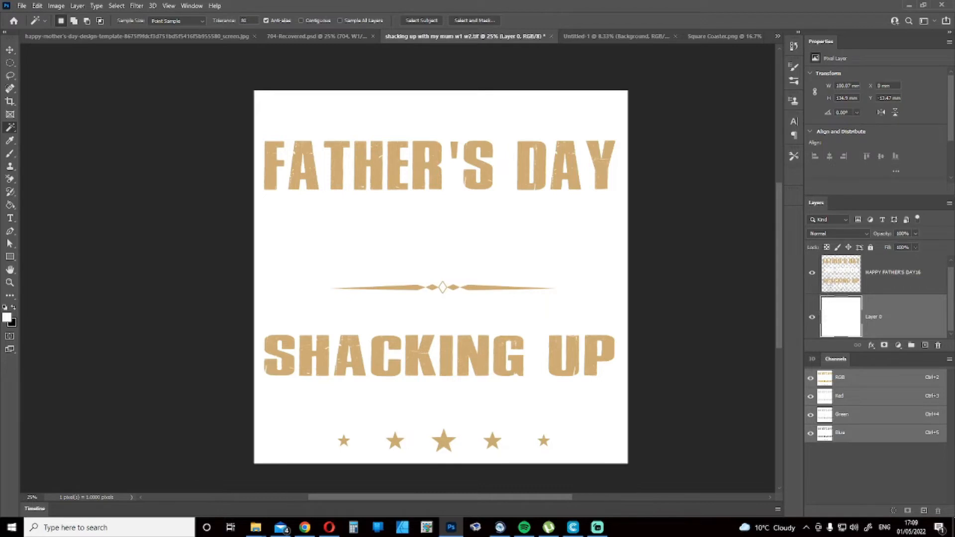
click(812, 320)
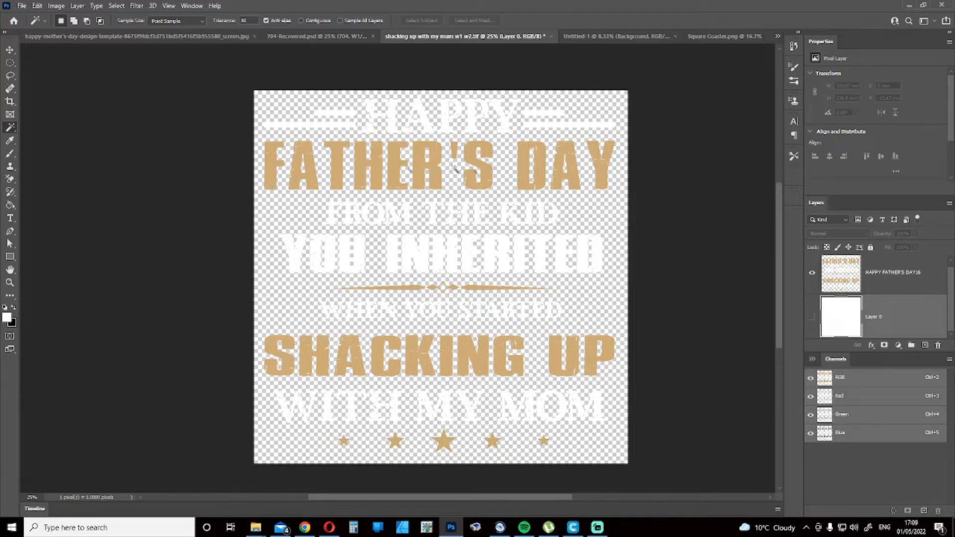
click(9, 282)
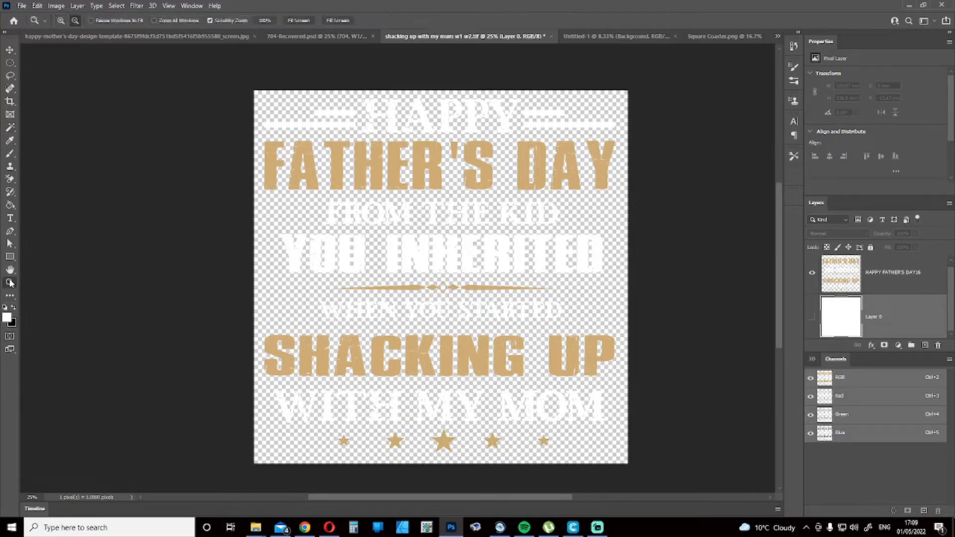
click(59, 22)
drag(335, 157, 302, 216)
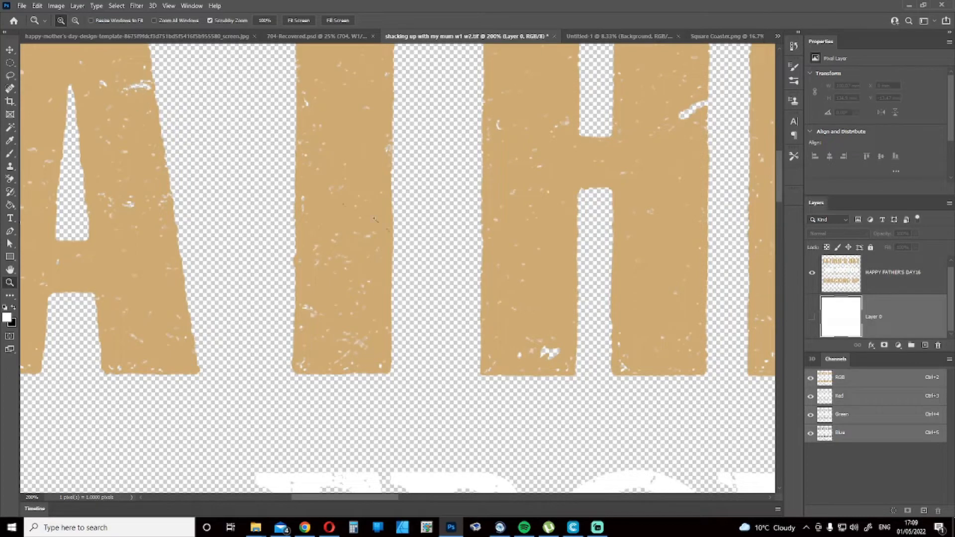
Examine the distressed white FROM lettering against the transparent background up close, and view the whole Father's Day design
scroll(281, 186, down, 10)
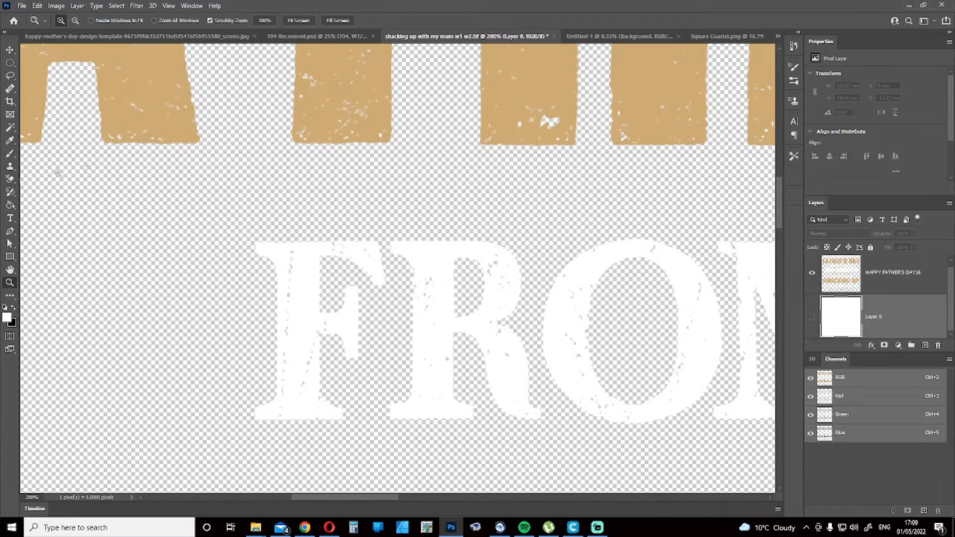
click(10, 51)
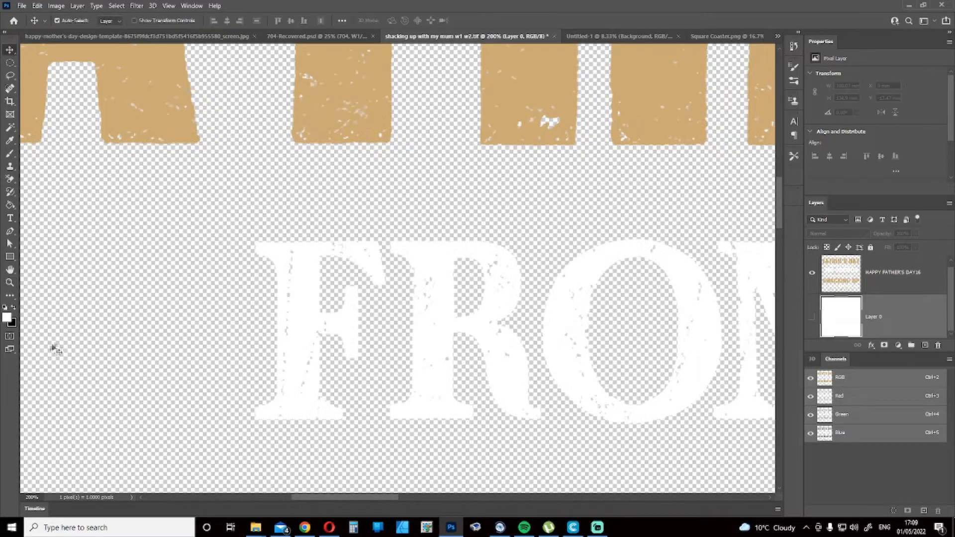
click(10, 283)
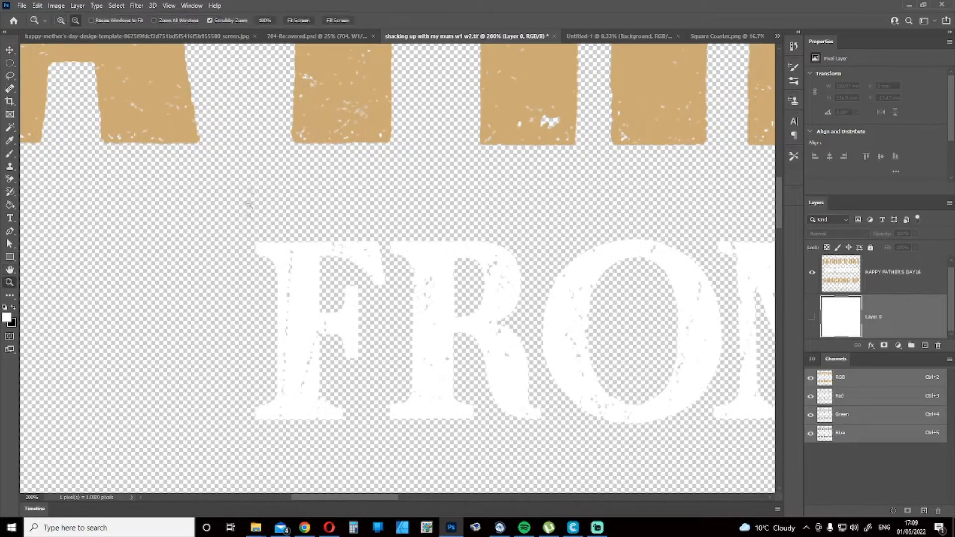
alt+click(249, 222)
alt+click(249, 222)
alt+click(249, 222)
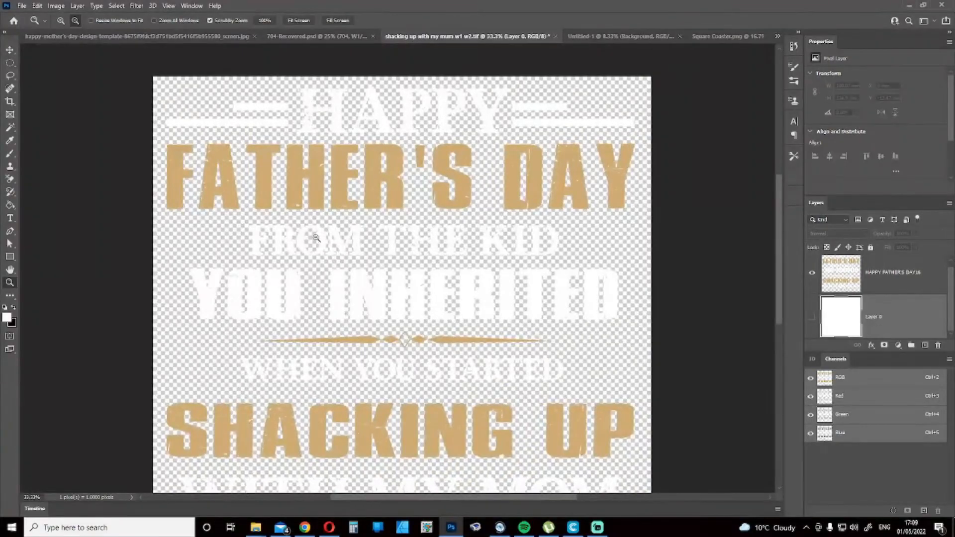
alt+click(330, 252)
scroll(426, 306, down, 3)
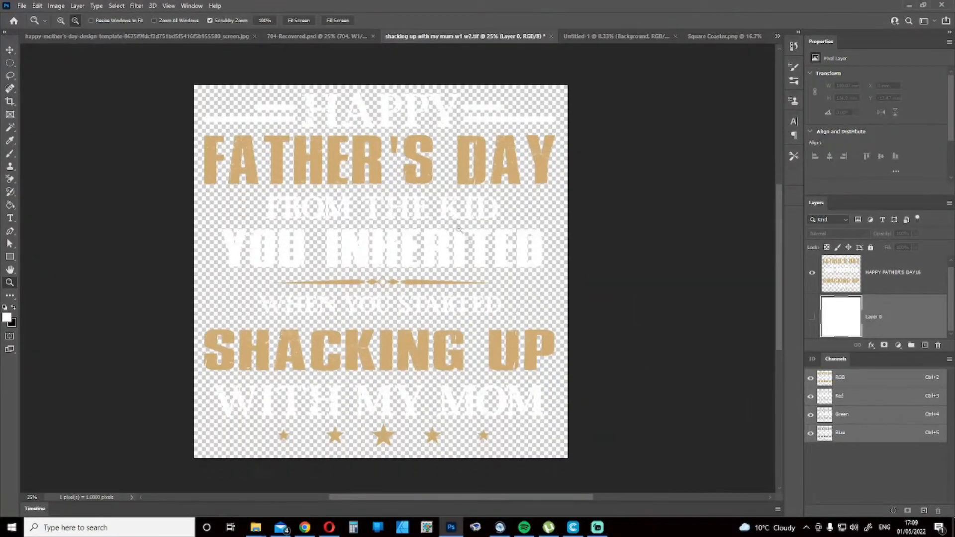
Show the white Layer 0 again and convert the document to CMYK Color without merging the layers
click(811, 319)
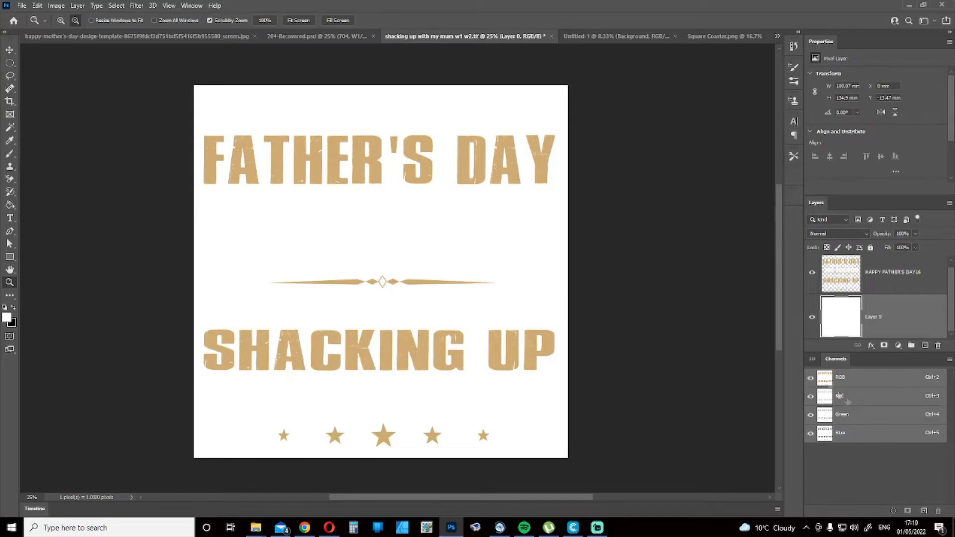
click(77, 5)
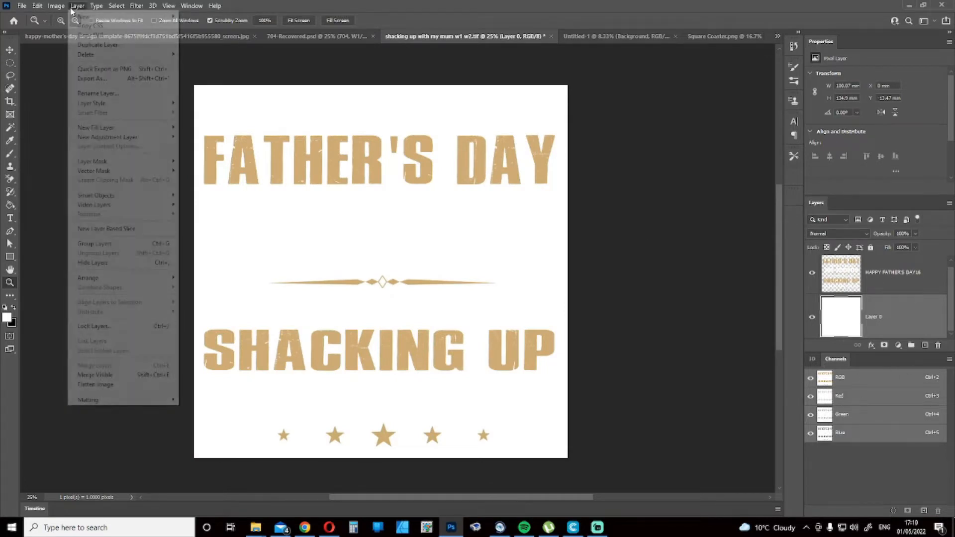
mouse_move(57, 6)
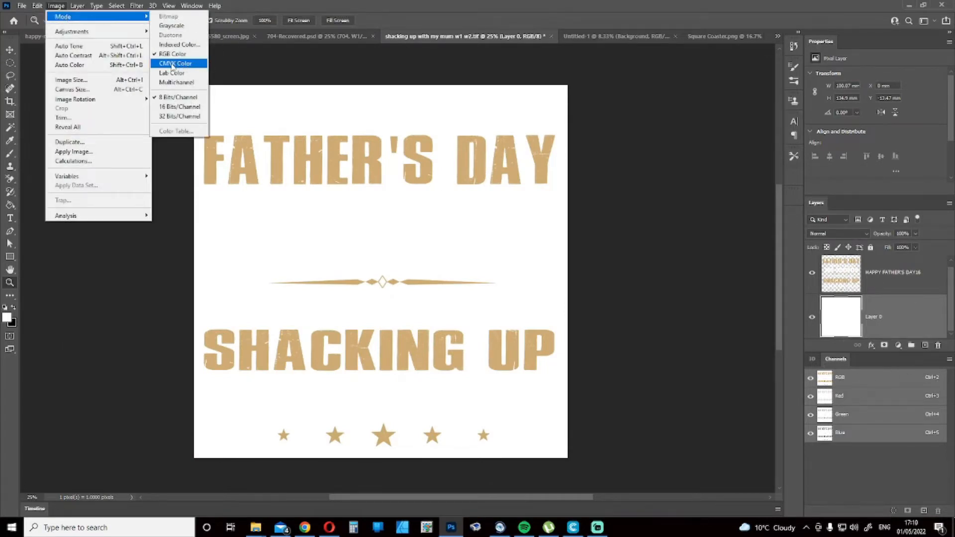
click(171, 63)
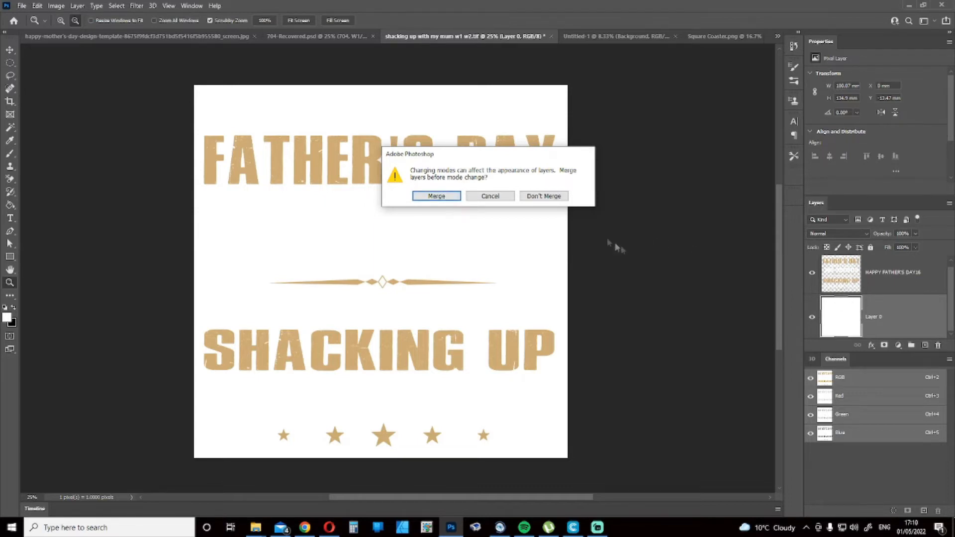
click(537, 198)
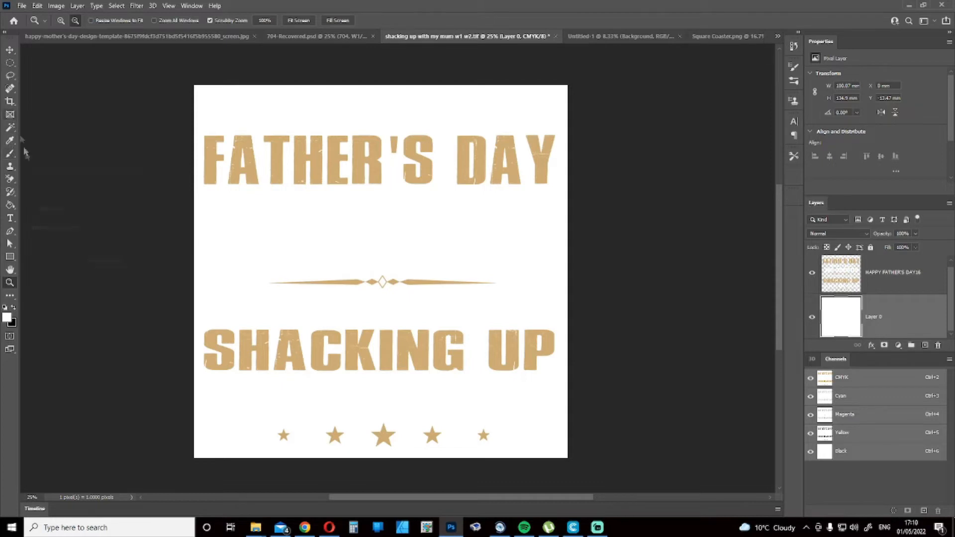
Select the transparent background of the HAPPY FATHER'S DAY16 layer with the Magic Wand Tool, compare with the 704 document, and deselect
click(10, 129)
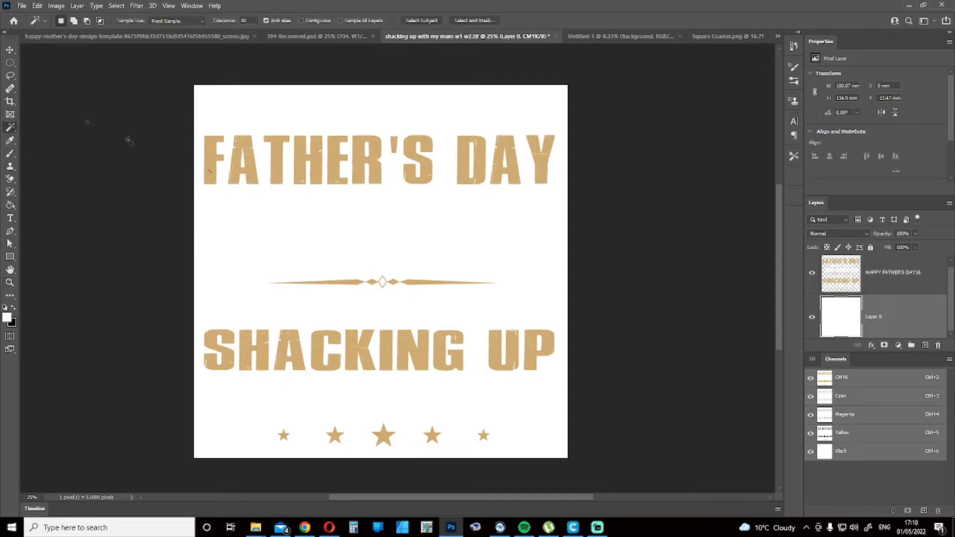
click(884, 275)
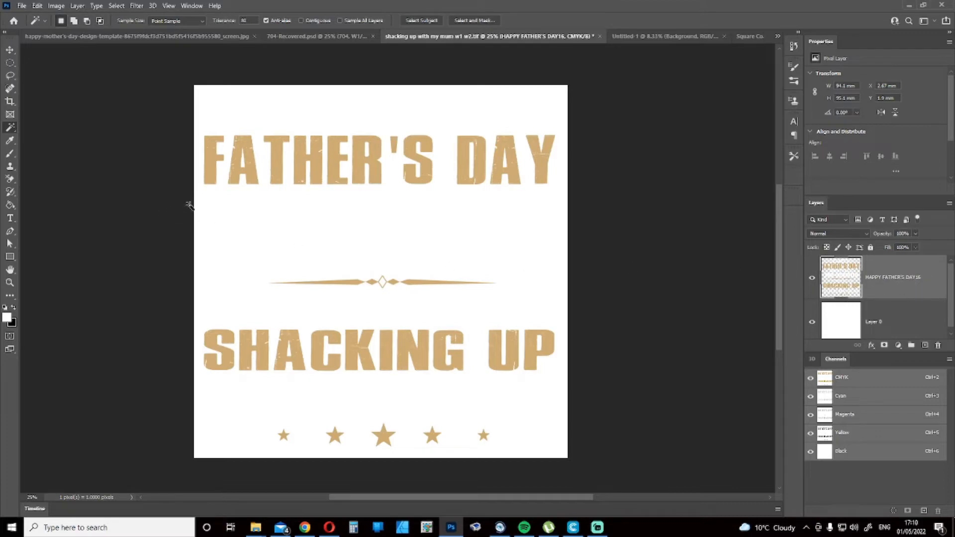
click(204, 267)
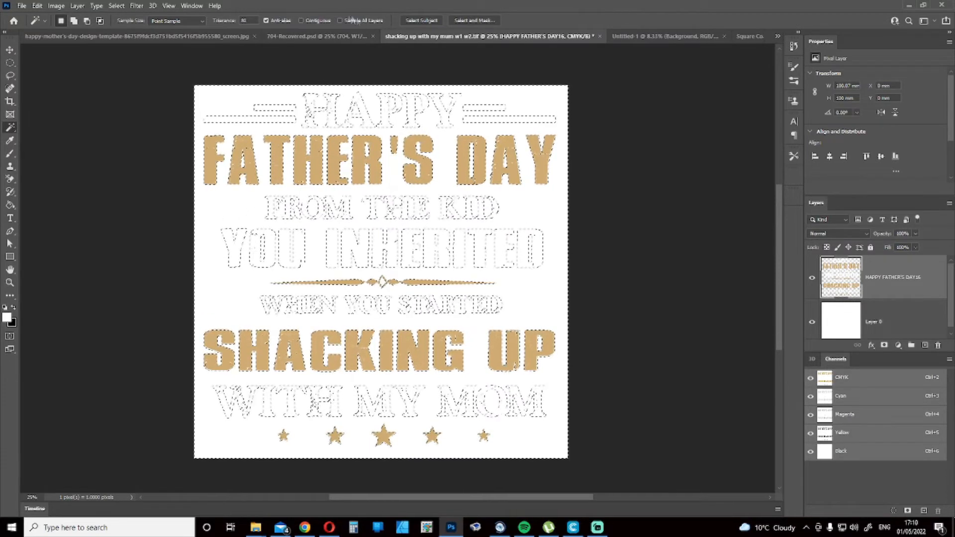
click(304, 36)
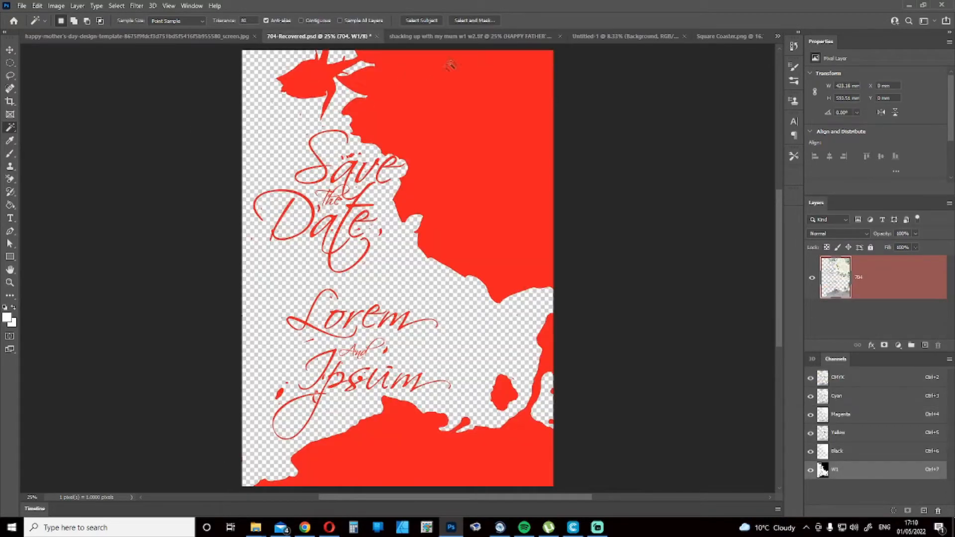
click(458, 41)
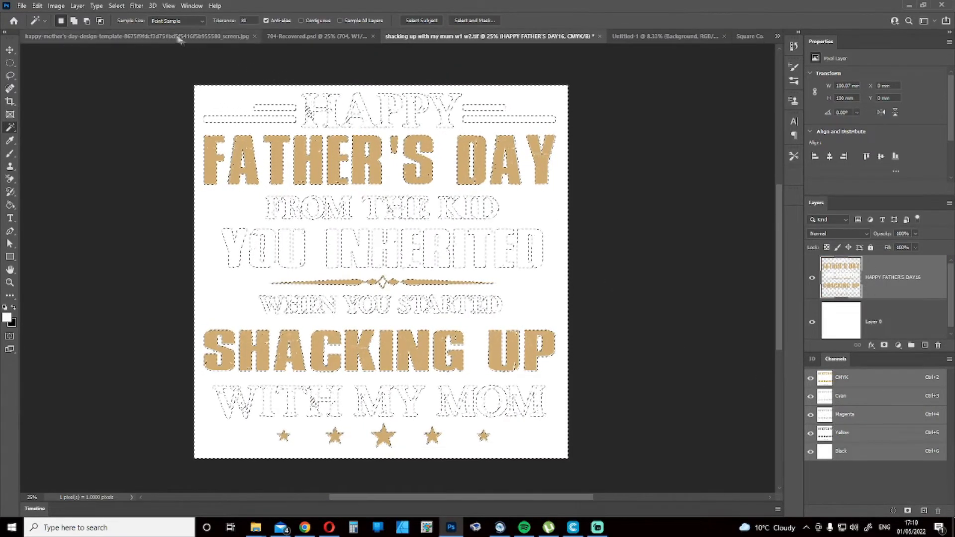
click(117, 6)
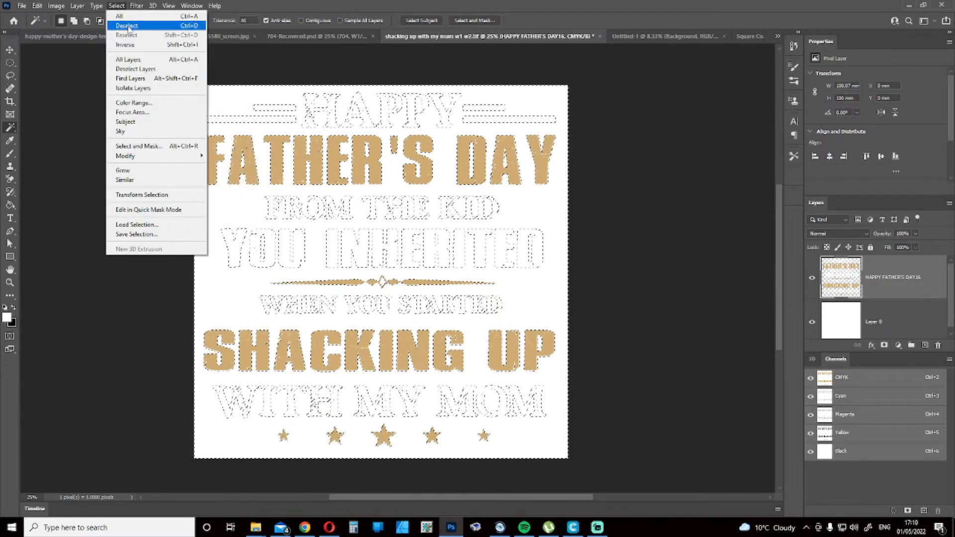
click(127, 26)
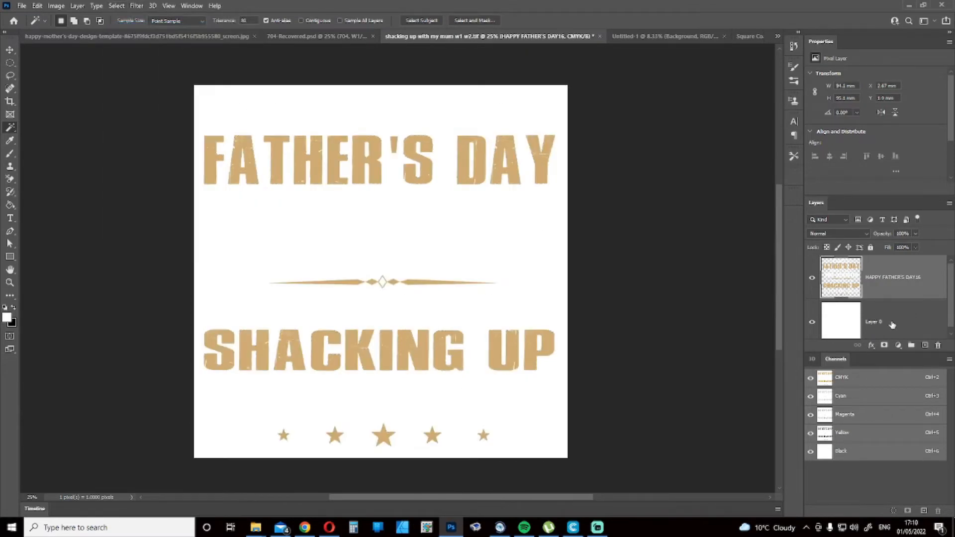
Try the Magic Wand Tool on the white Layer 0 and deselect the result
click(891, 325)
click(203, 239)
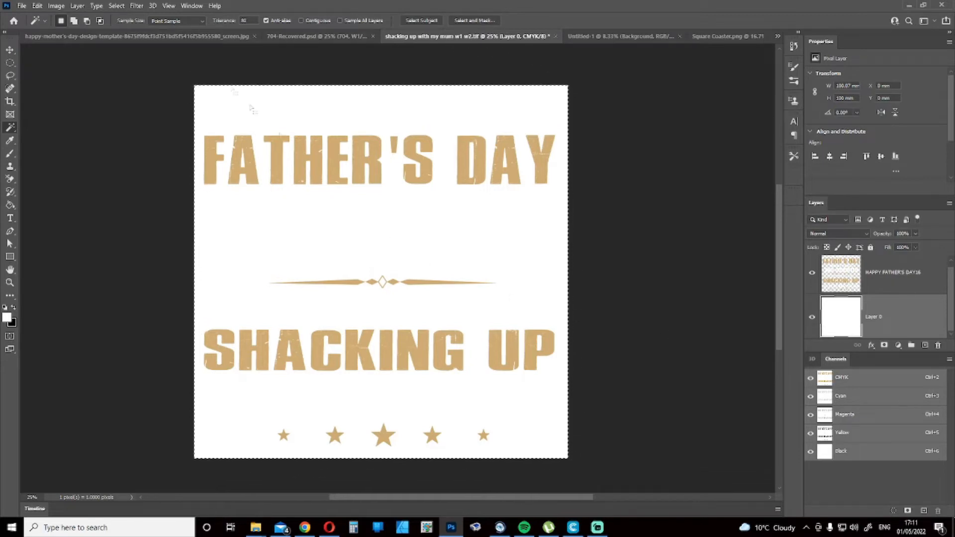
click(143, 7)
mouse_move(117, 7)
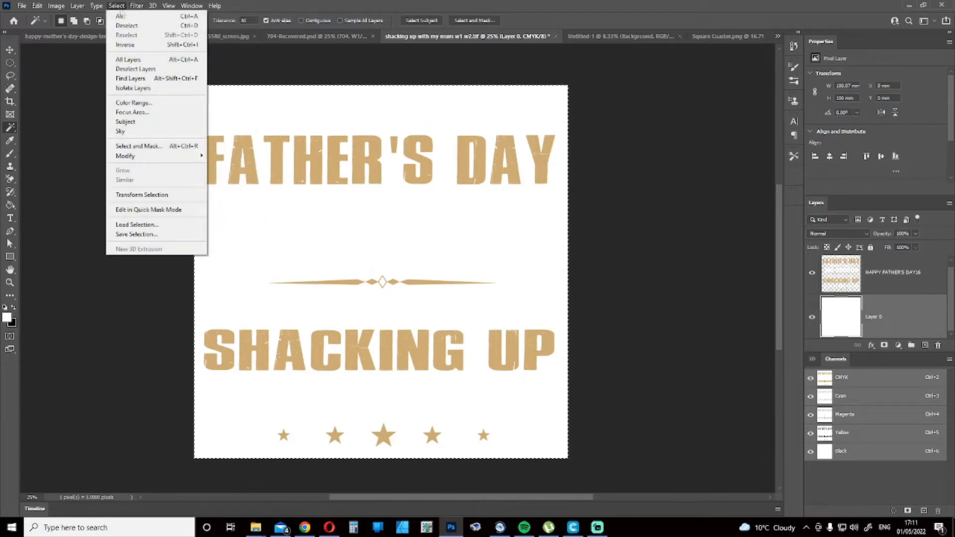
click(127, 26)
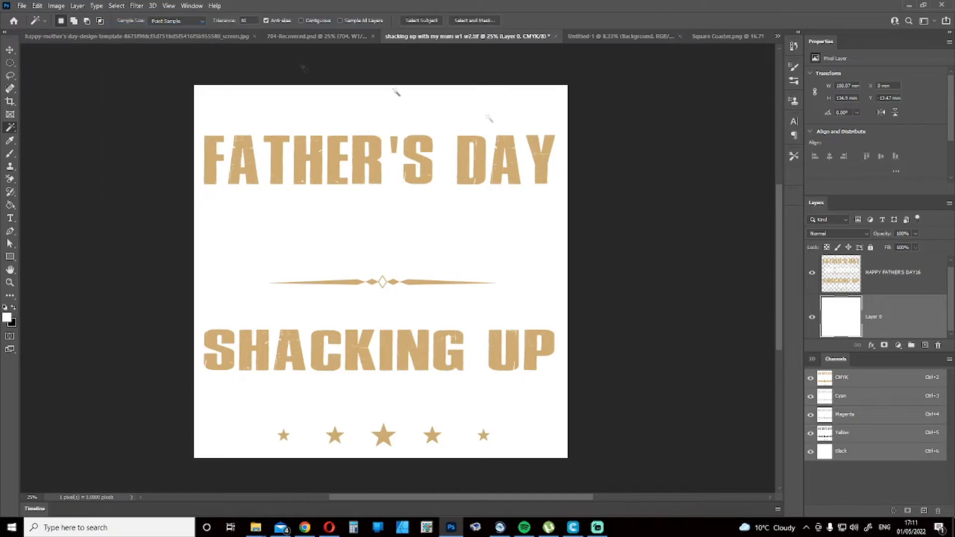
Select the transparent background of the HAPPY FATHER'S DAY16 layer and invert the selection so it covers the lettering
click(882, 283)
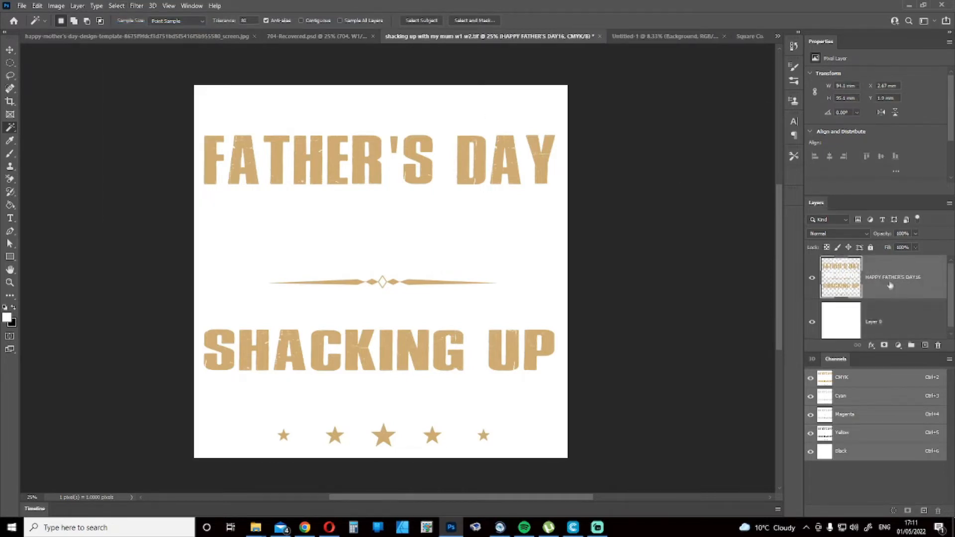
click(202, 108)
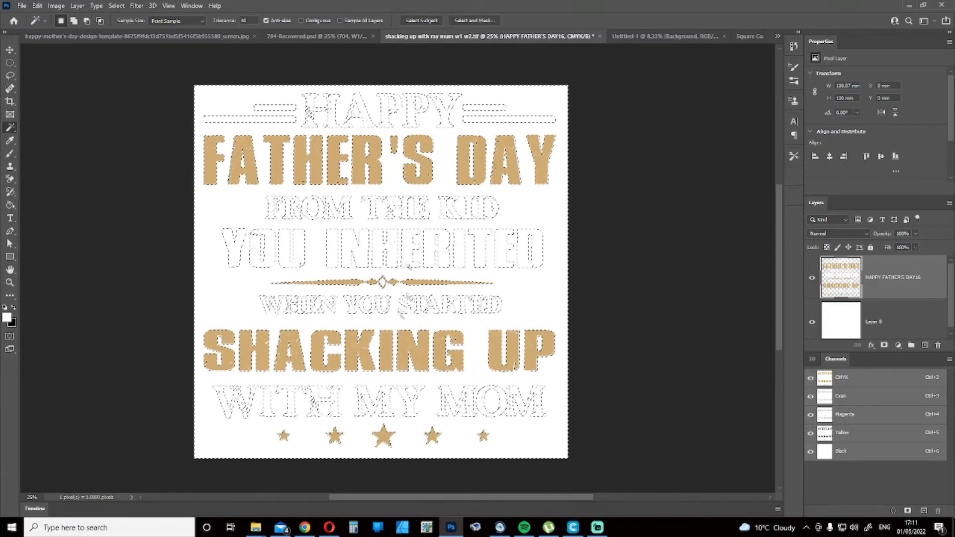
click(116, 6)
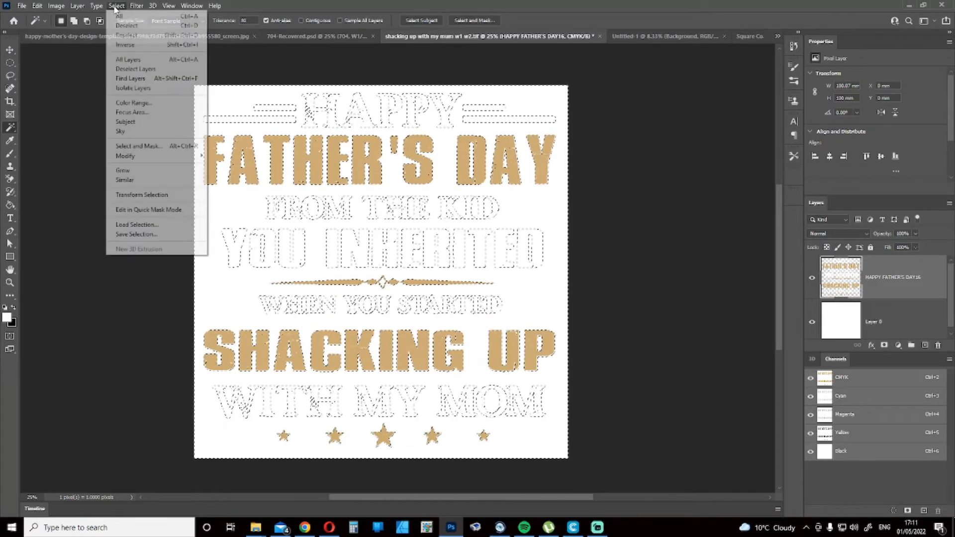
click(127, 44)
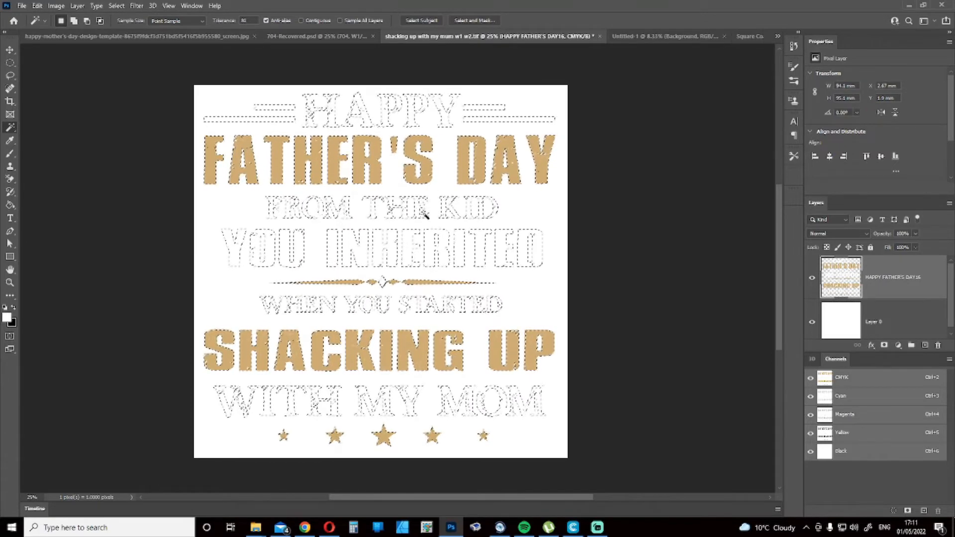
Create a spot channel named W1 from the selected lettering, with red ink and 100% solidity
click(949, 360)
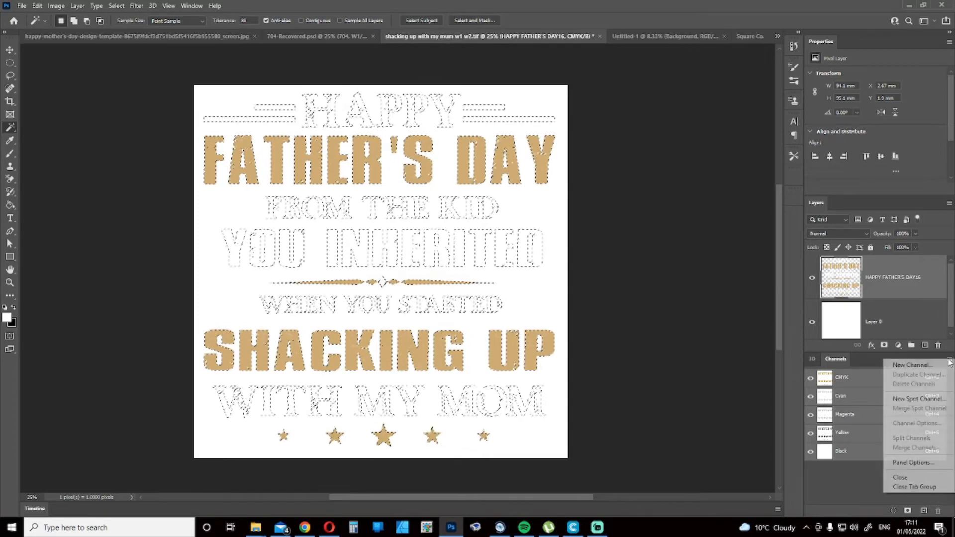
click(905, 401)
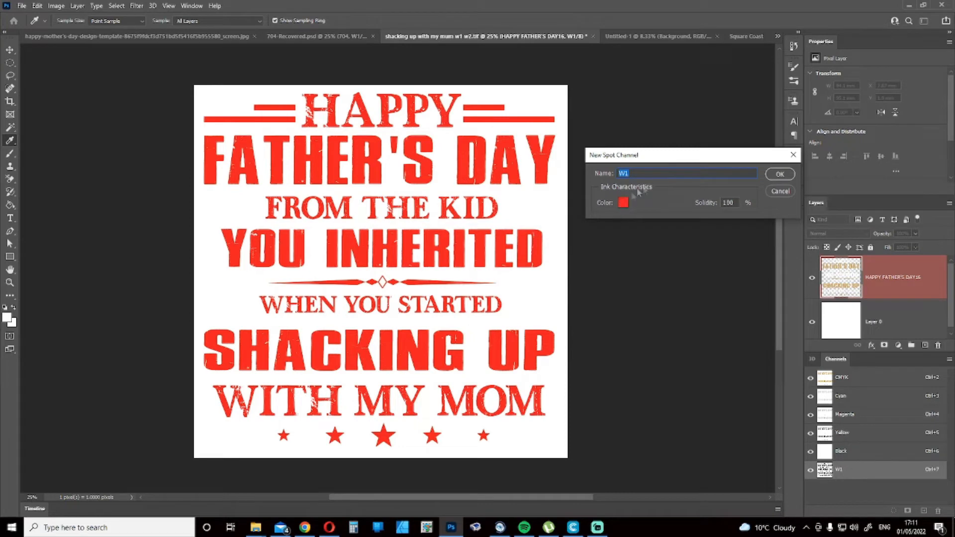
click(780, 174)
key(w)
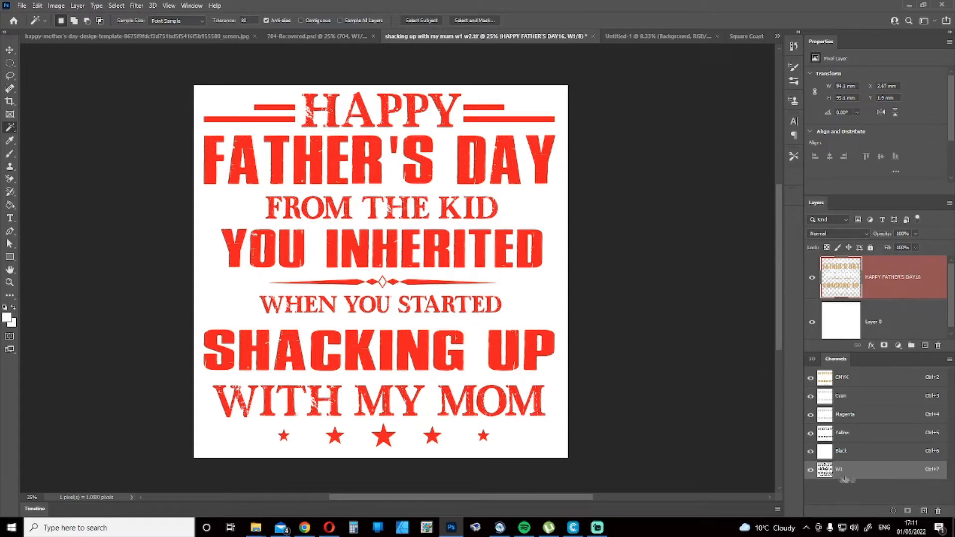
Select the red W1 lettering and start a second spot channel with blue ink at C 100, M 100, Y 0, K 0
click(211, 165)
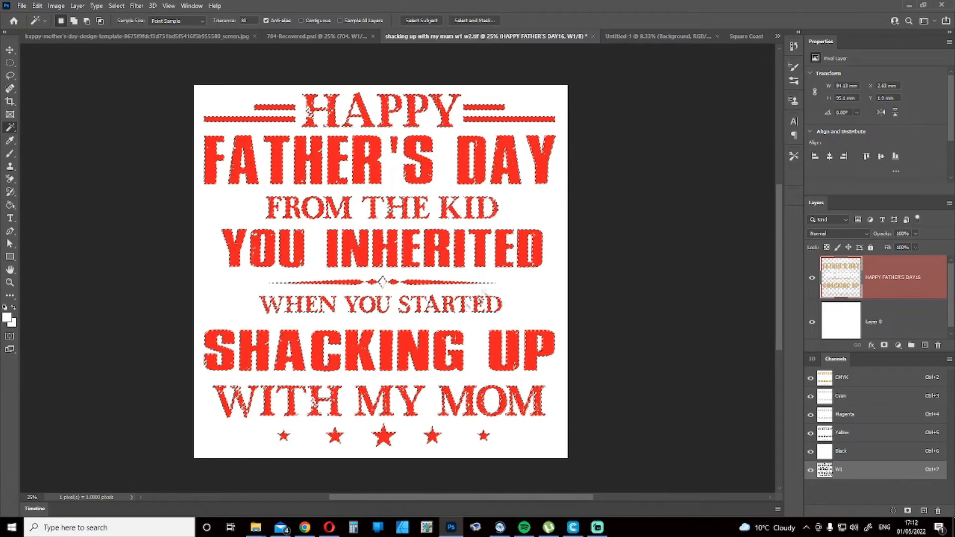
click(949, 360)
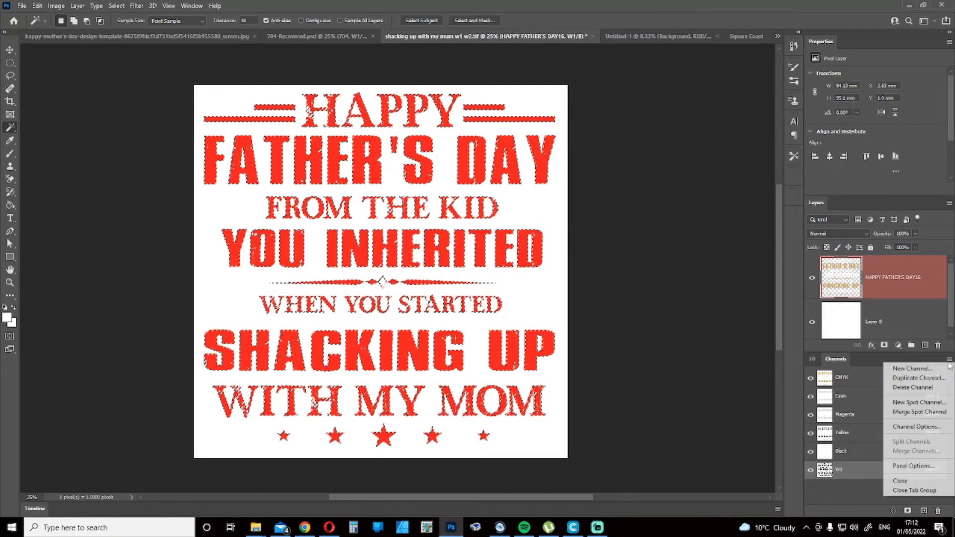
click(909, 402)
click(622, 203)
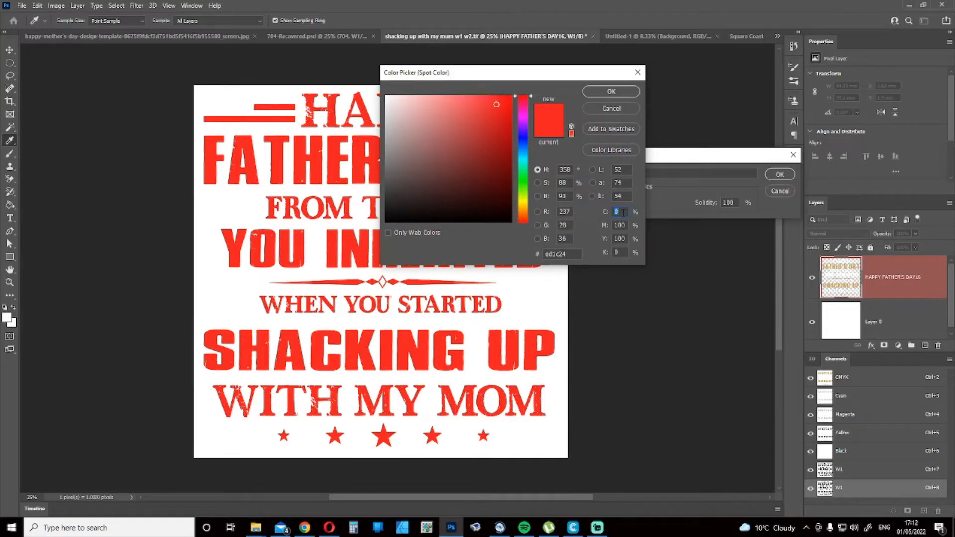
text(100)
key(Tab)
key(Tab)
text(0)
key(Return)
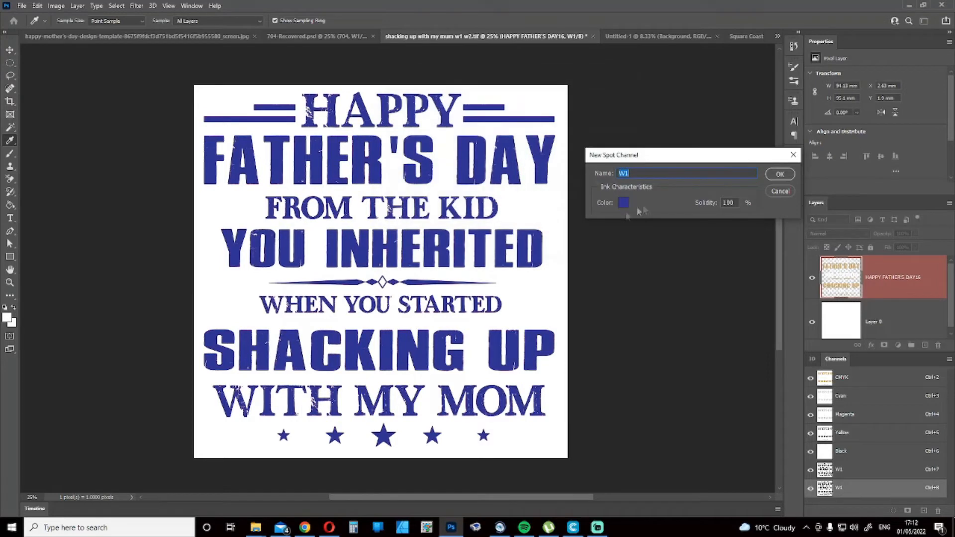
Name the blue spot channel W2 and create it
click(633, 174)
key(BackSpace)
text(2)
click(779, 175)
key(w)
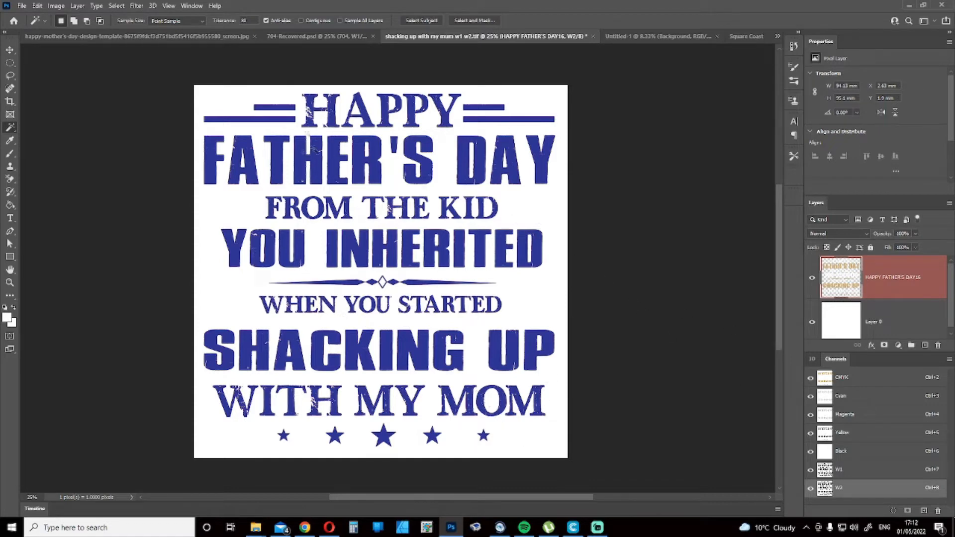
Check the image dimensions and resolution of the shacking up Father's Day design without changing them
click(63, 8)
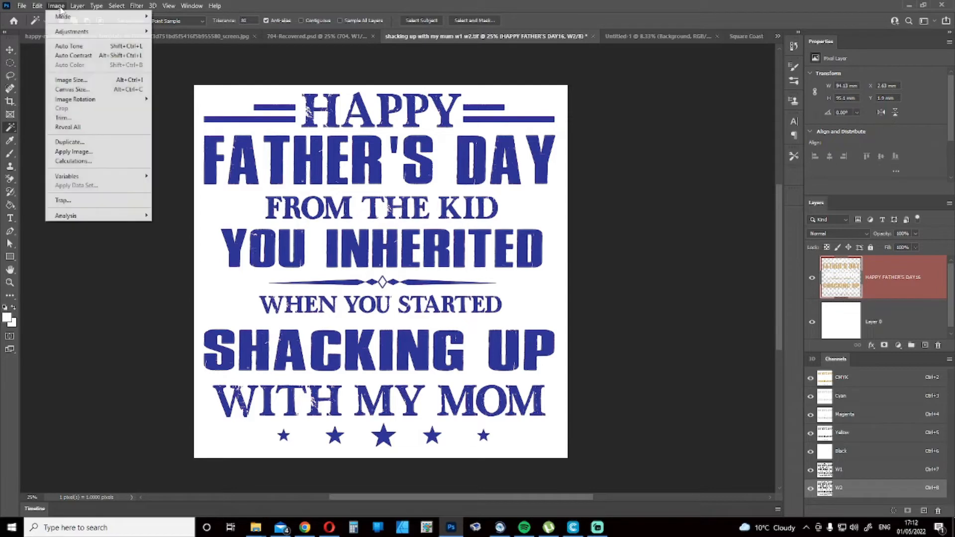
mouse_move(72, 16)
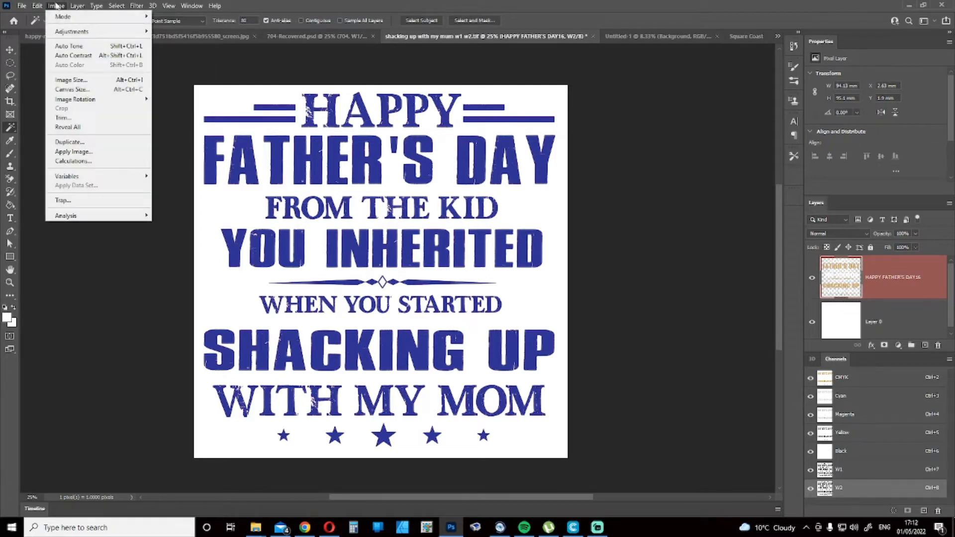
click(71, 80)
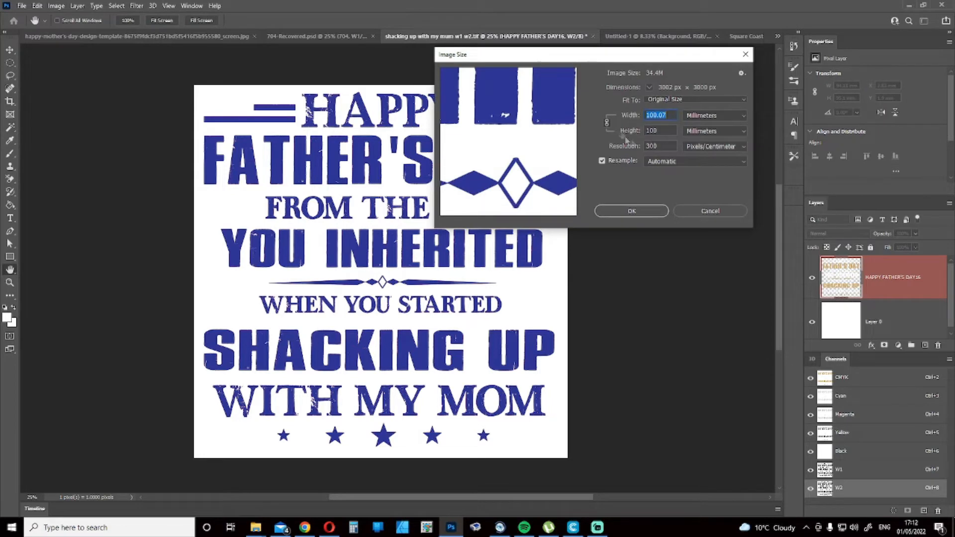
click(710, 210)
Switch to the Untitled-1 wings document, hide the final layer and unlock the white Background layer
click(667, 37)
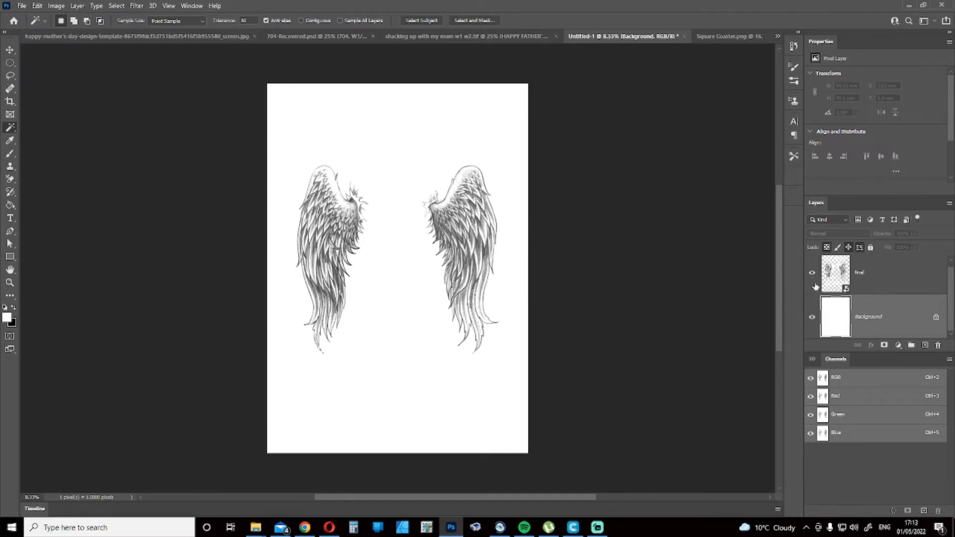
click(812, 320)
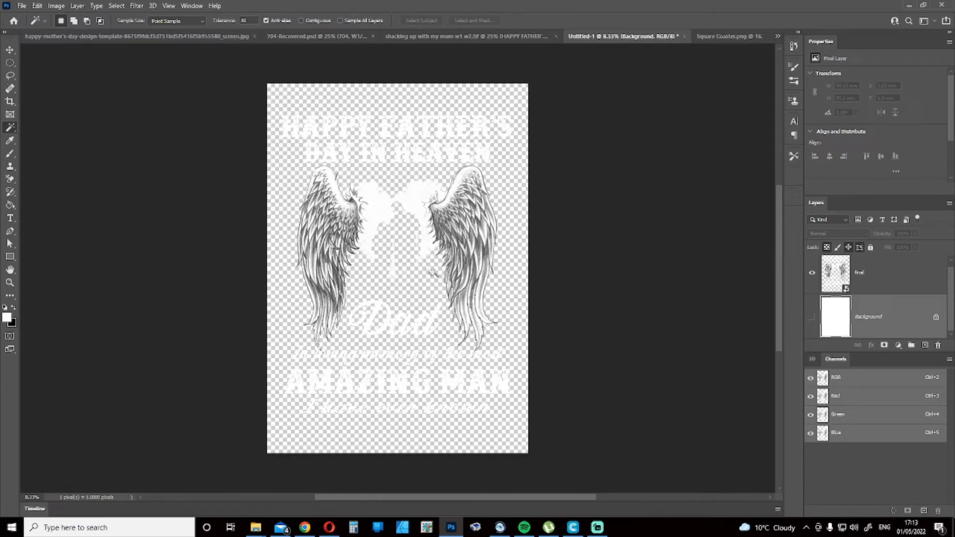
click(811, 318)
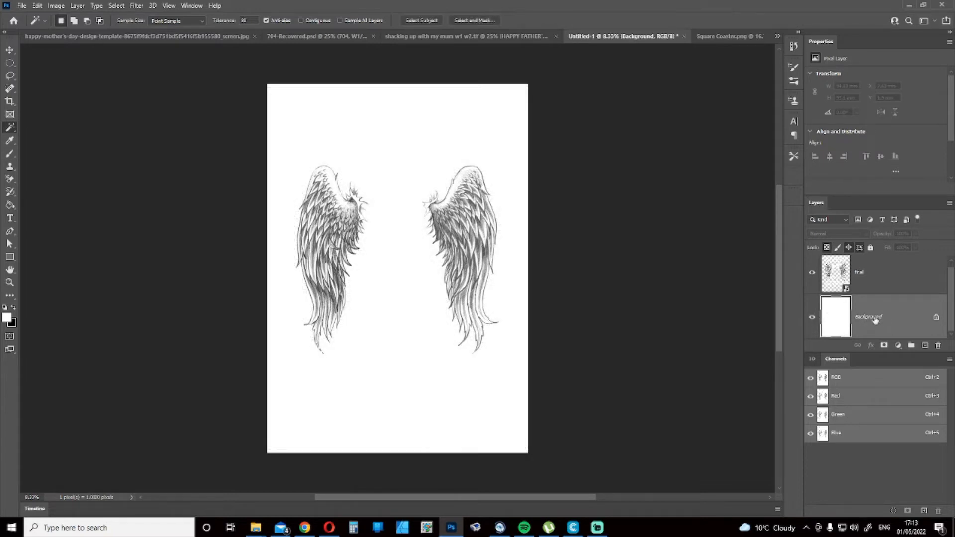
click(811, 275)
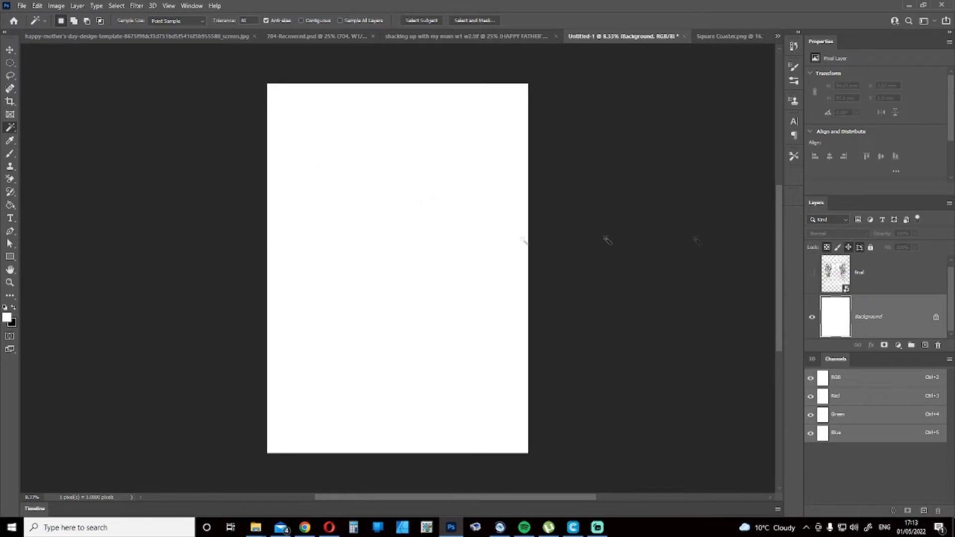
click(935, 318)
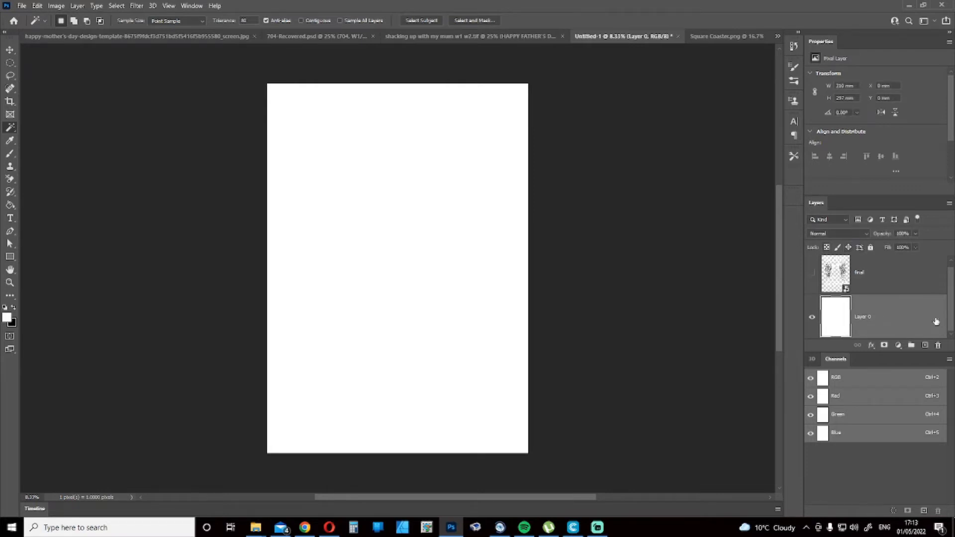
scroll(900, 316, up, 1)
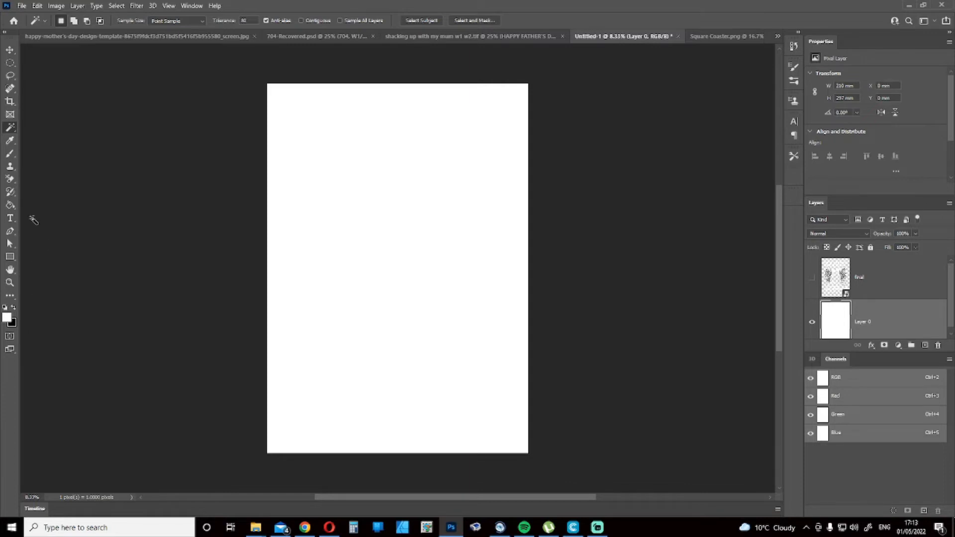
Swap the foreground colour to black, fill Layer 0 with the Paint Bucket, and show the final layer again
click(8, 318)
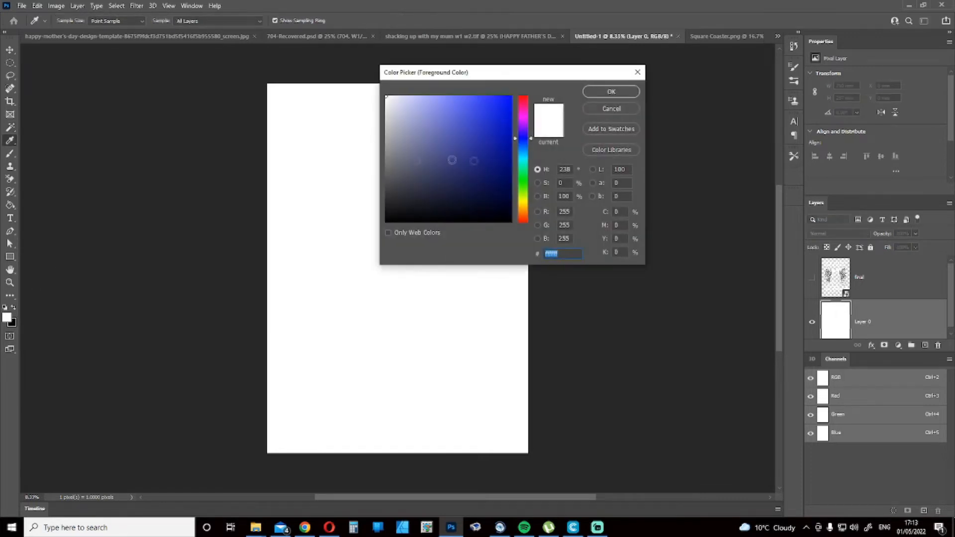
click(638, 72)
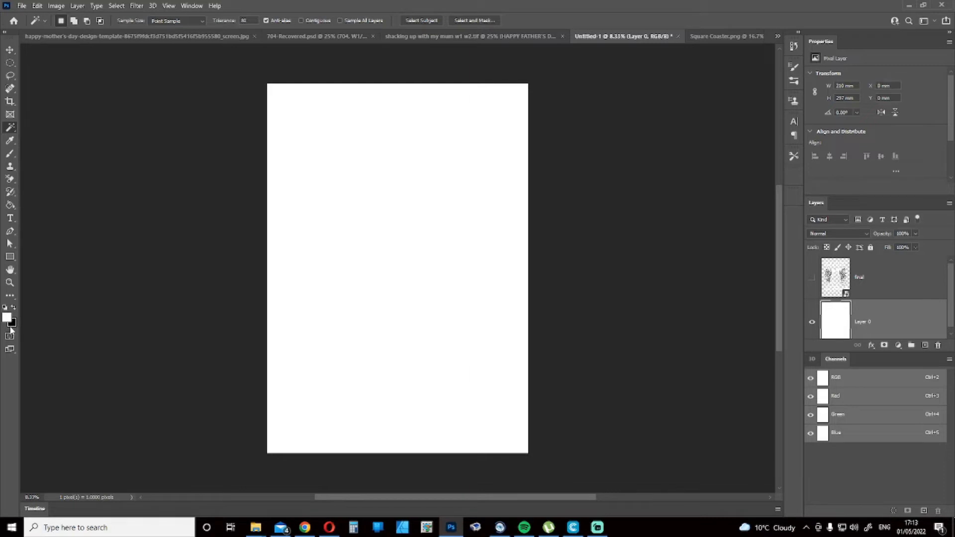
key(x)
click(9, 207)
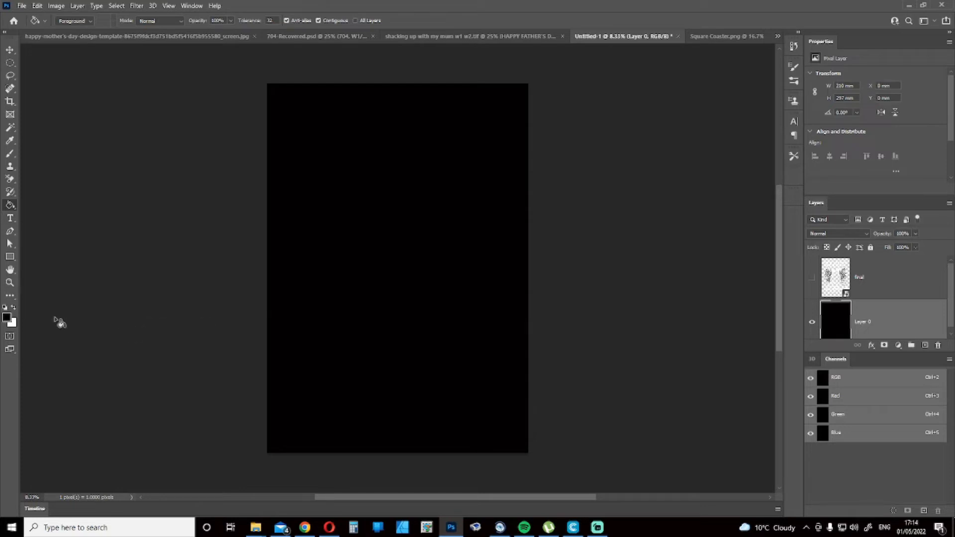
click(812, 280)
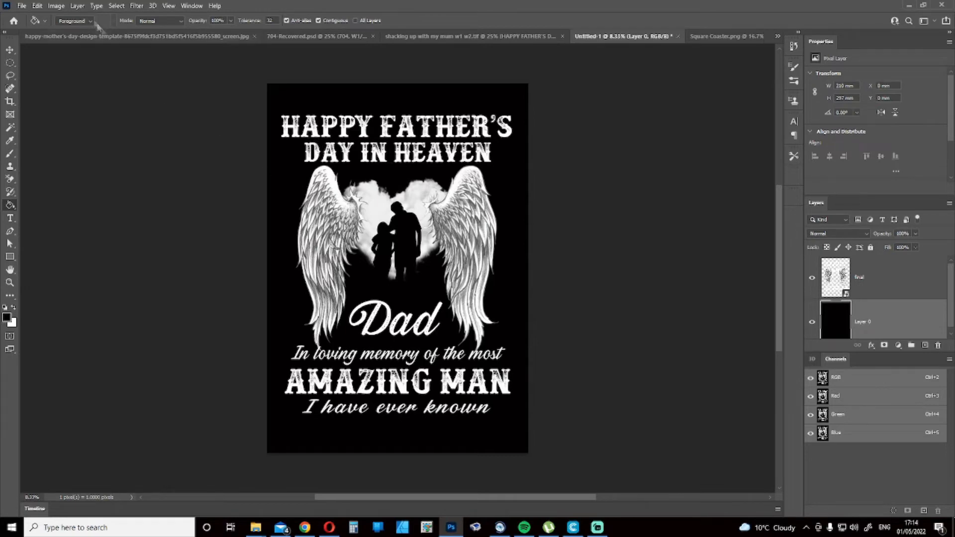
Convert the Father's Day in Heaven document to CMYK colour mode, merging its layers
click(77, 5)
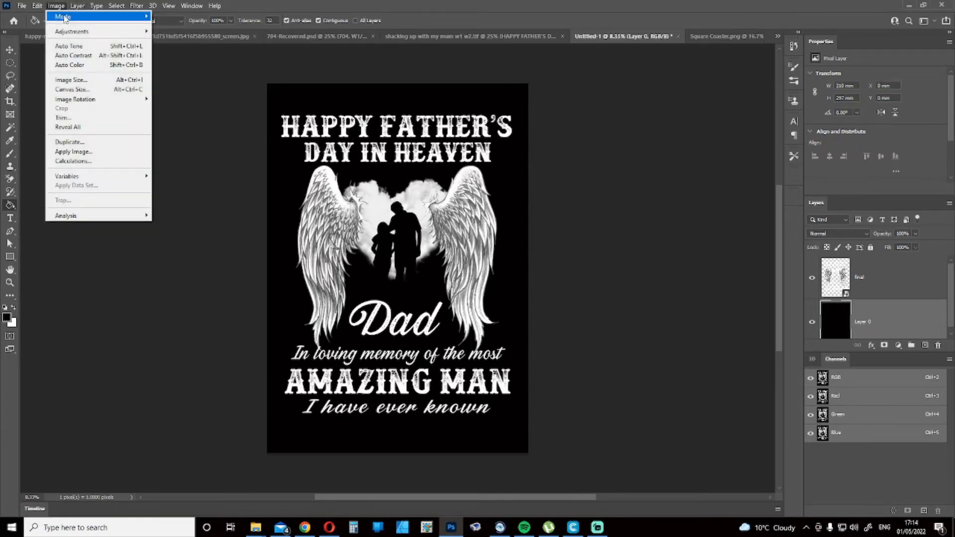
mouse_move(63, 18)
click(176, 63)
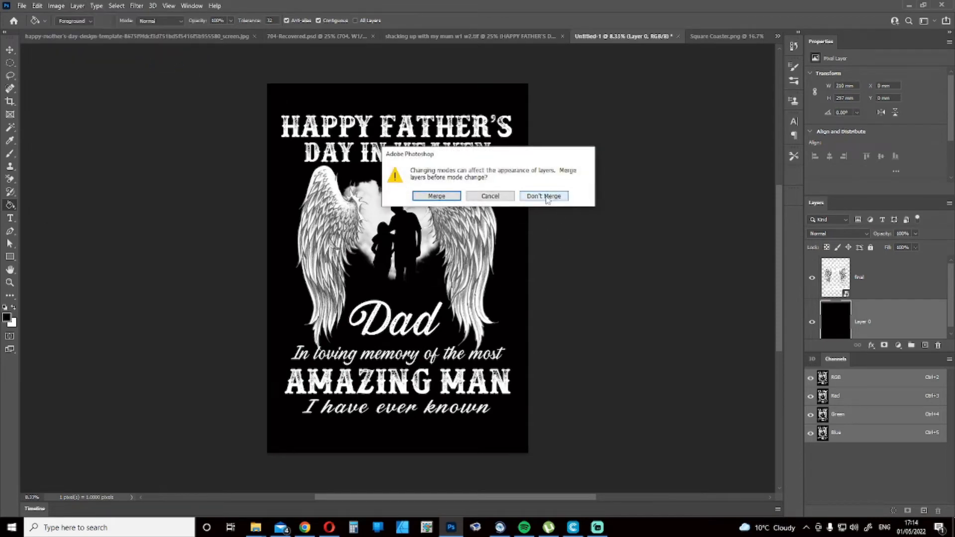
click(432, 199)
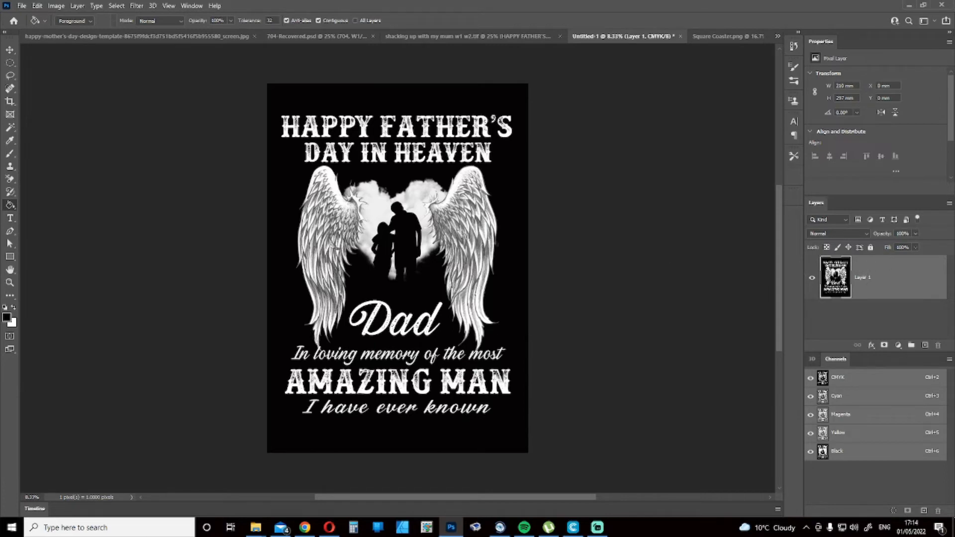
Select the black background of Layer 1 with the Magic Wand and invert the selection to cover the white artwork
click(10, 128)
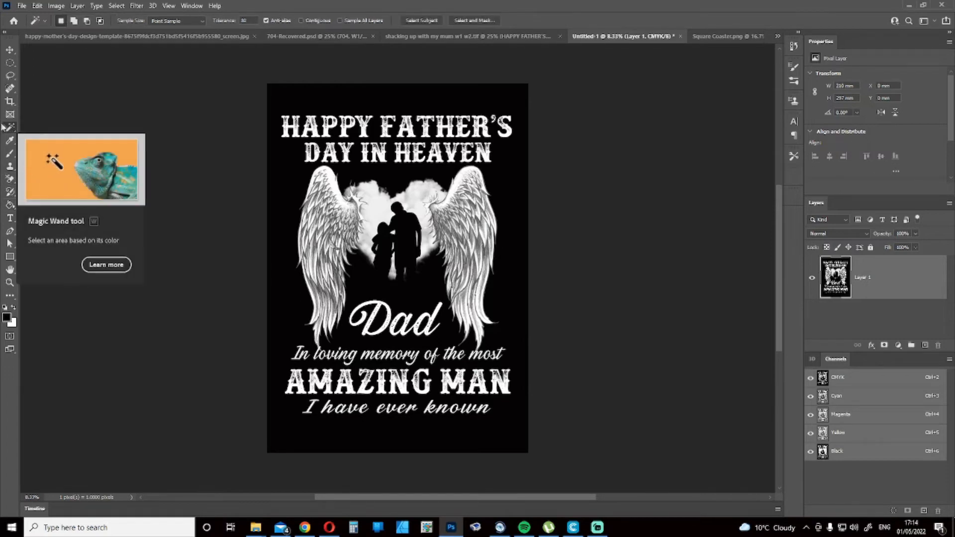
click(283, 206)
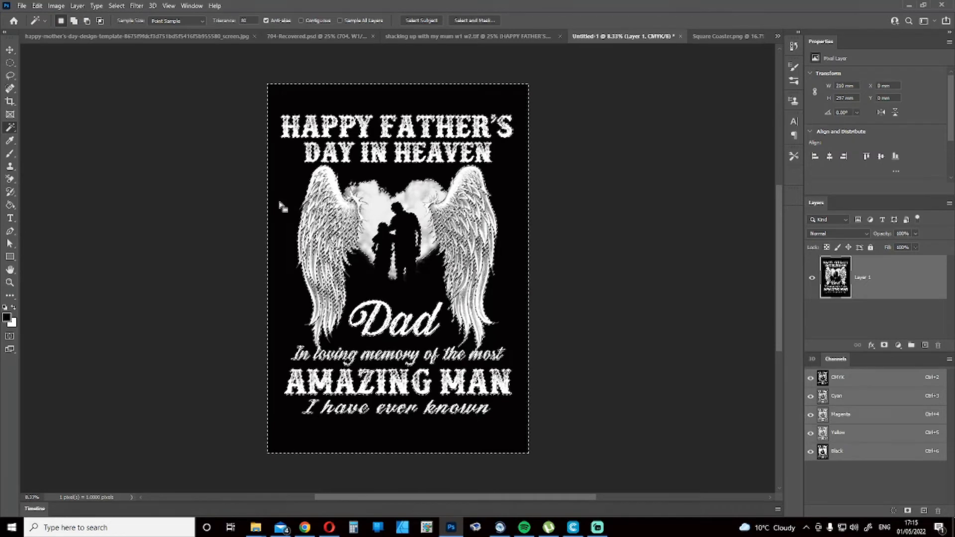
click(123, 6)
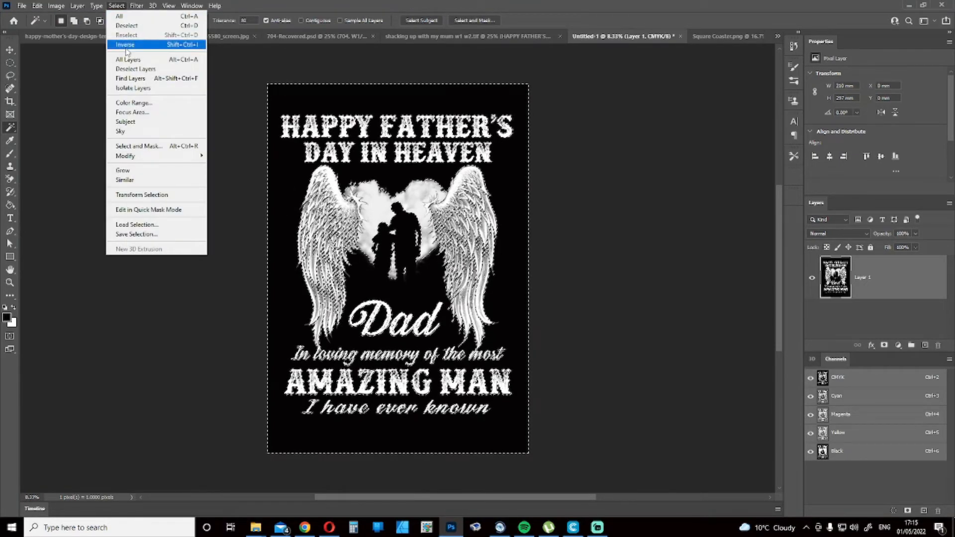
click(128, 27)
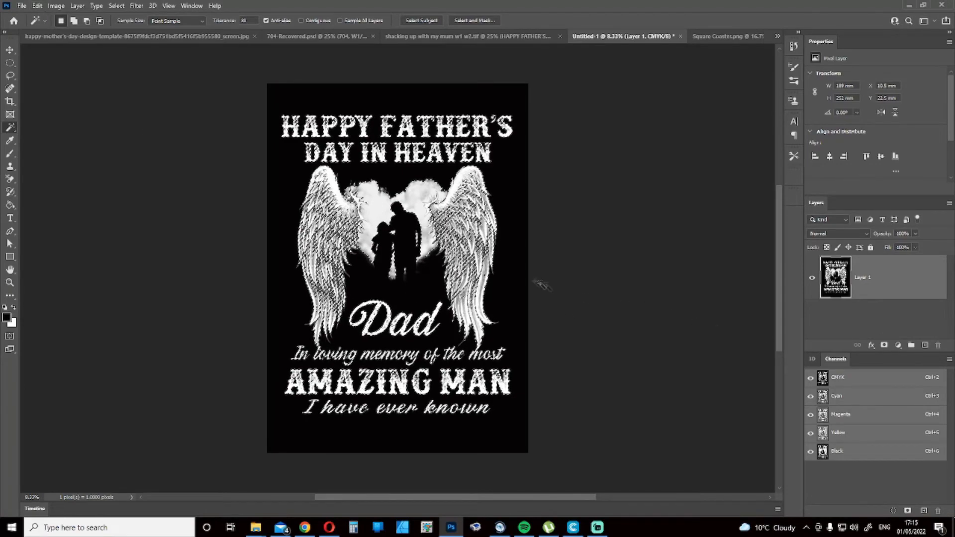
Create a spot channel named W1 from the selected artwork, with red ink at C 0, M 100, Y 100, K 0 and 100% solidity
click(949, 361)
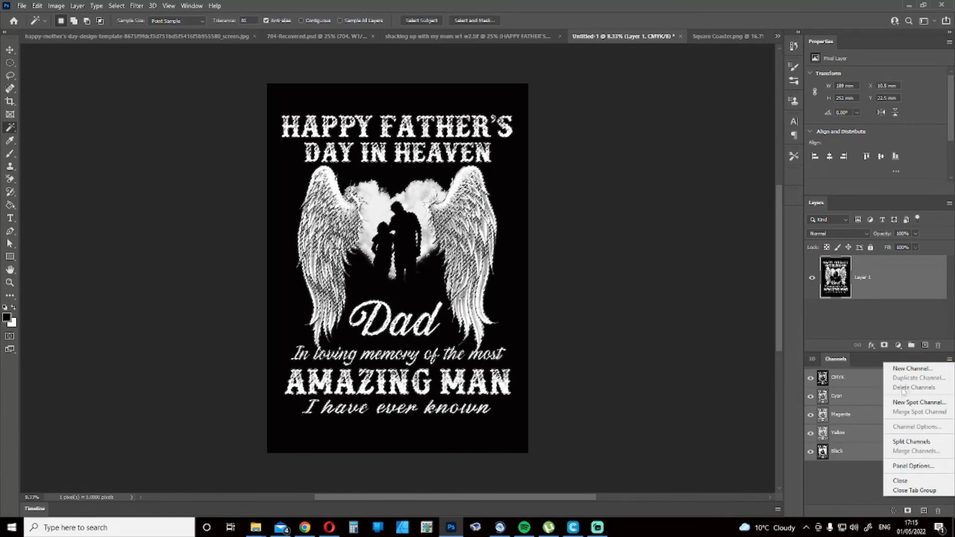
click(912, 405)
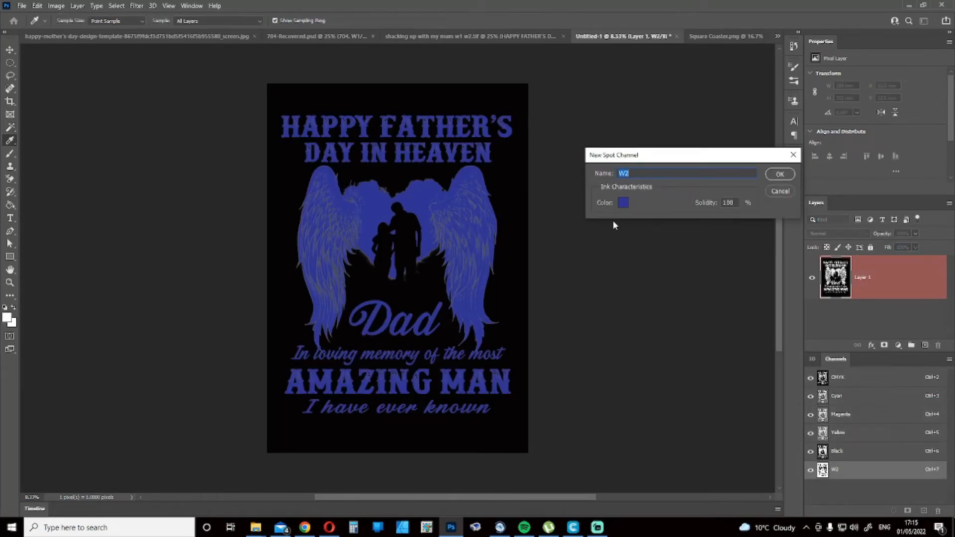
click(623, 203)
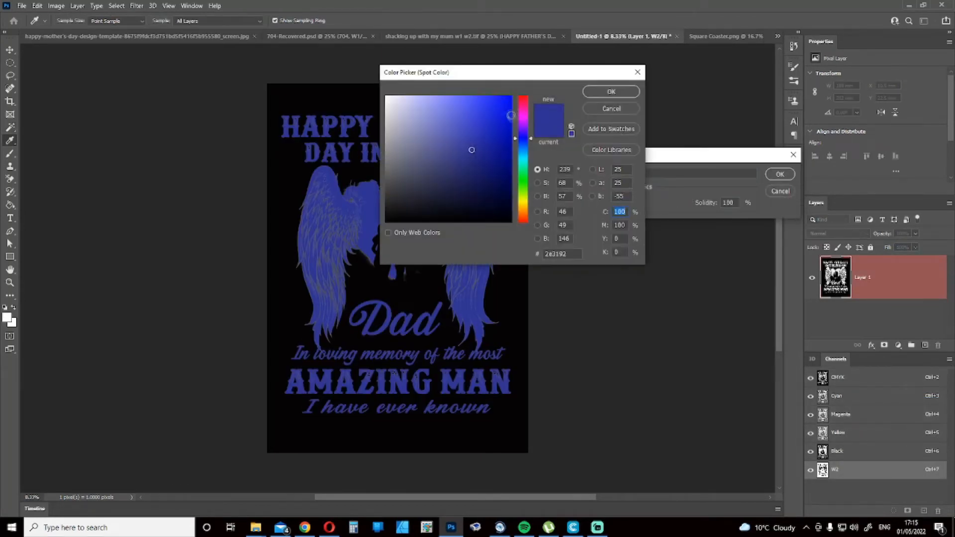
text(0)
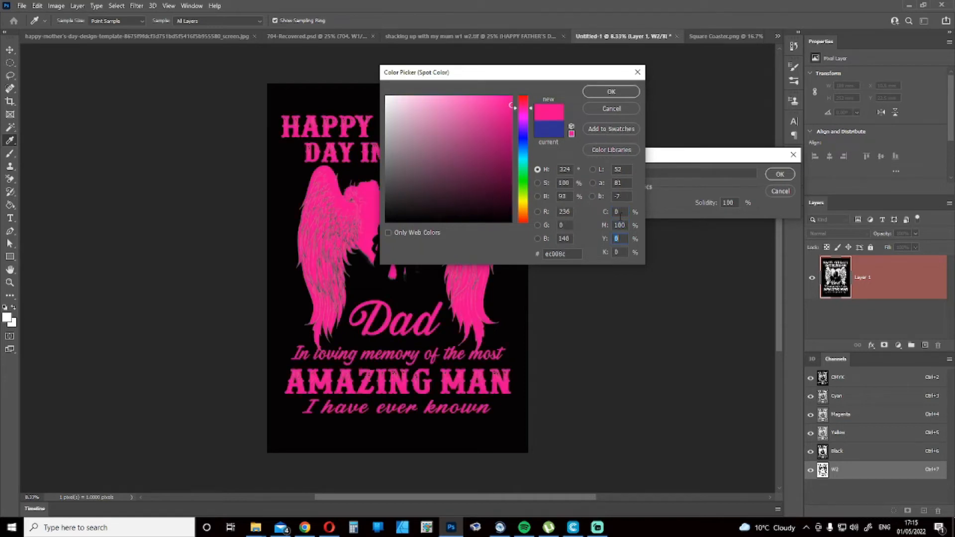
text(100)
key(Return)
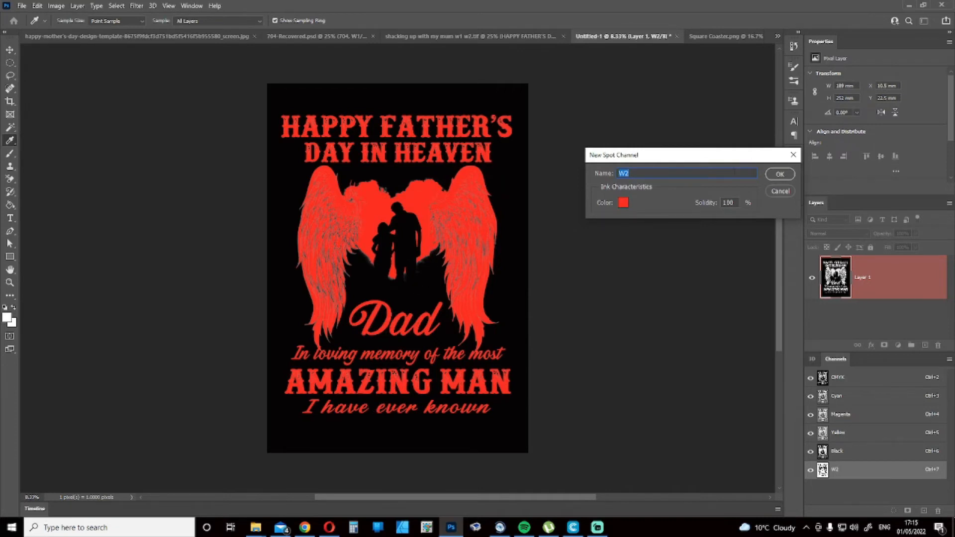
text(W1)
click(780, 174)
key(w)
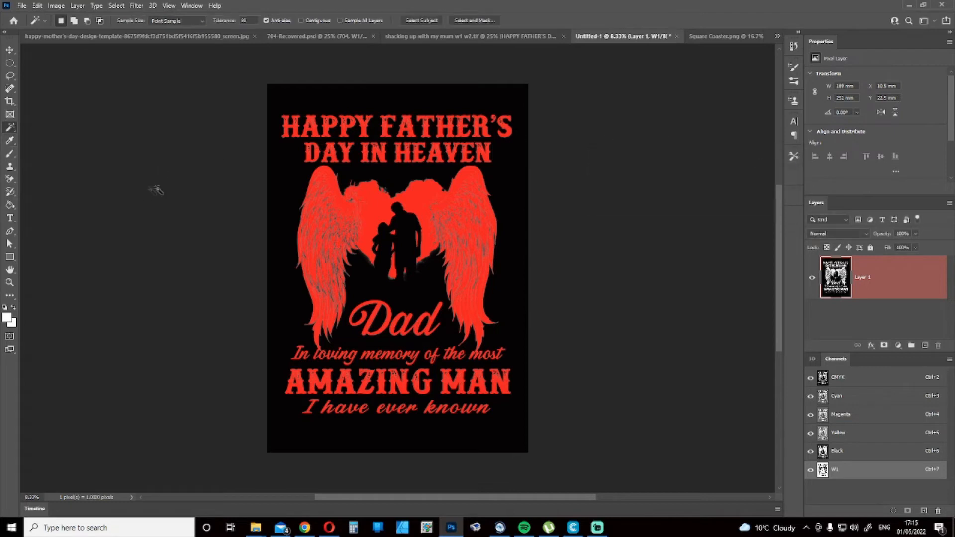
Examine the red W1 coverage up close on the wing feathers, the heart-shaped cloud and the silhouettes
click(9, 283)
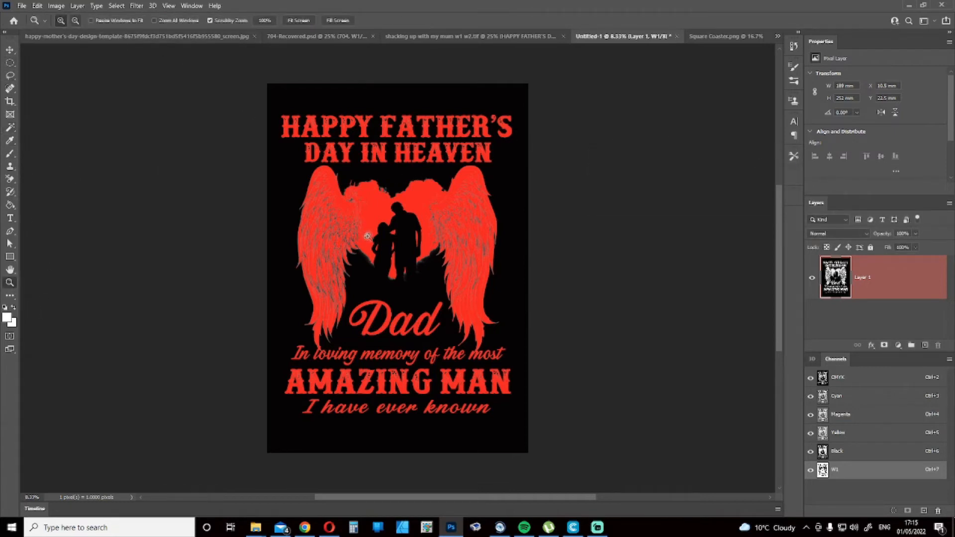
click(324, 221)
drag(343, 207, 356, 218)
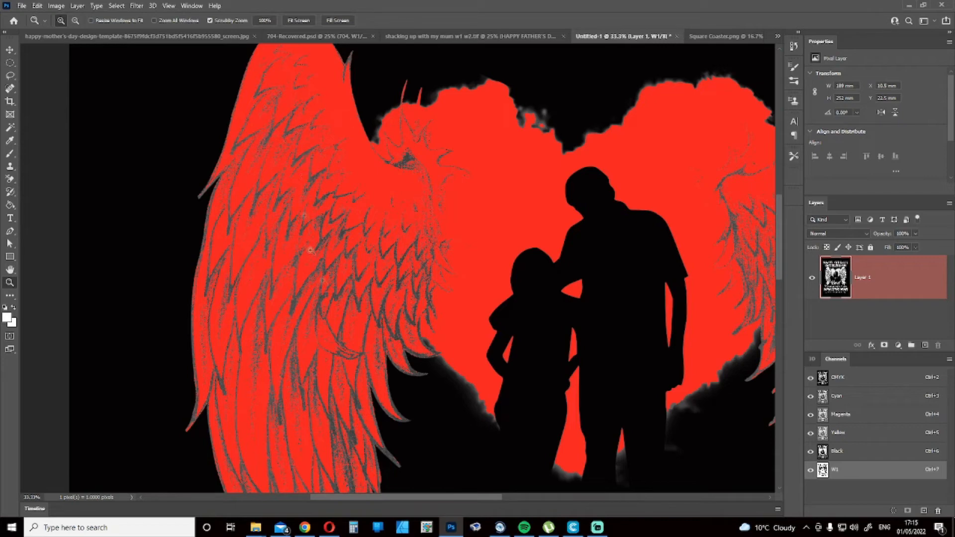
scroll(343, 201, down, 5)
scroll(342, 201, up, 2)
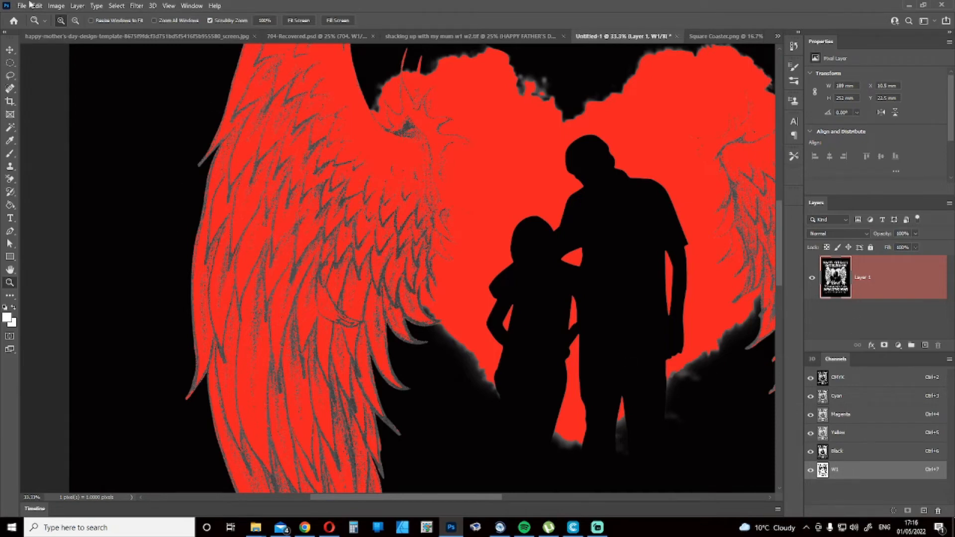
click(75, 20)
click(251, 234)
click(335, 259)
click(347, 264)
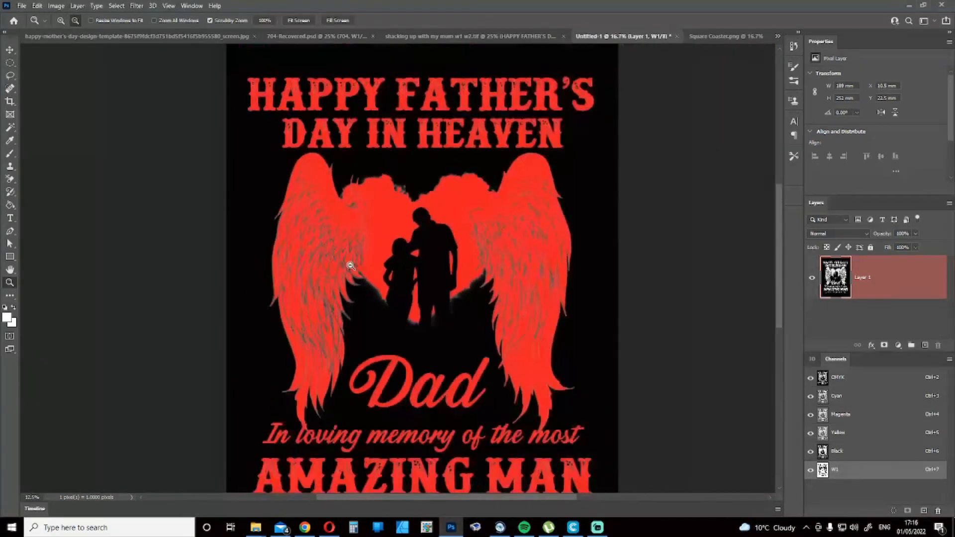
click(350, 265)
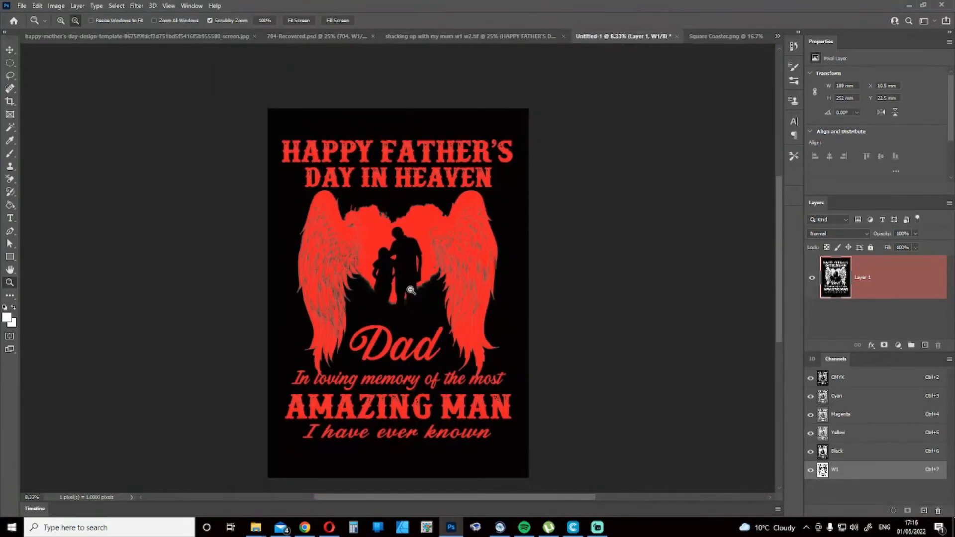
Delete the red W1 spot channel
right_click(845, 474)
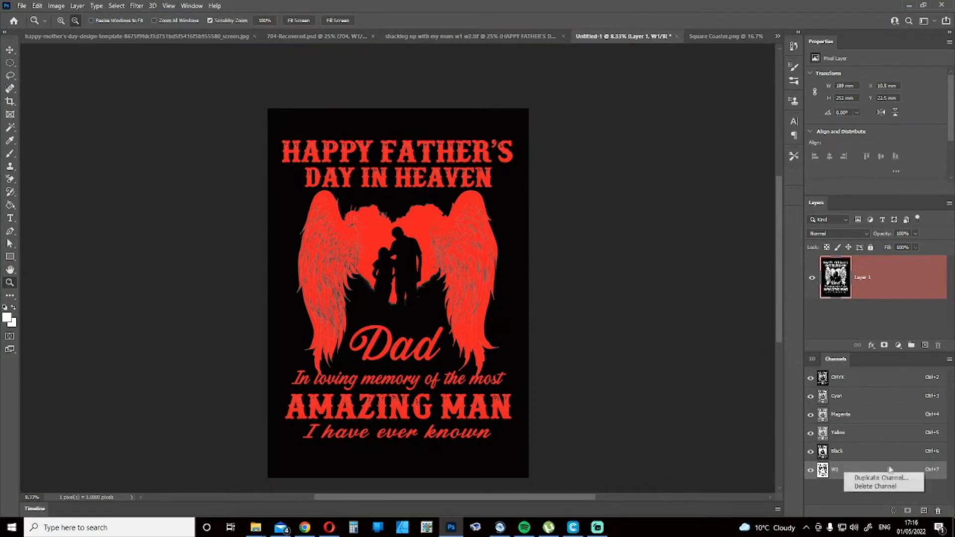
click(884, 489)
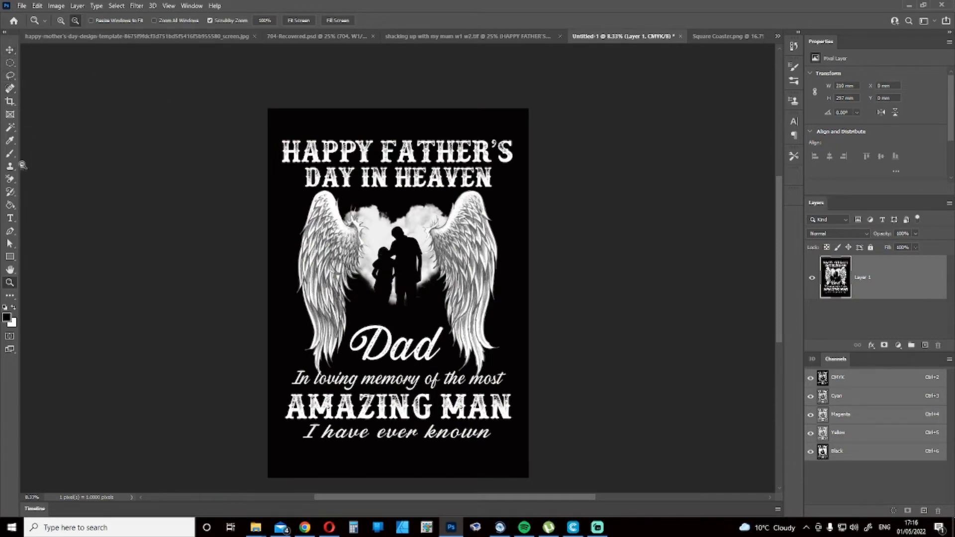
Select the black background of the Father's Day artwork again with the Magic Wand and invert the selection
click(9, 128)
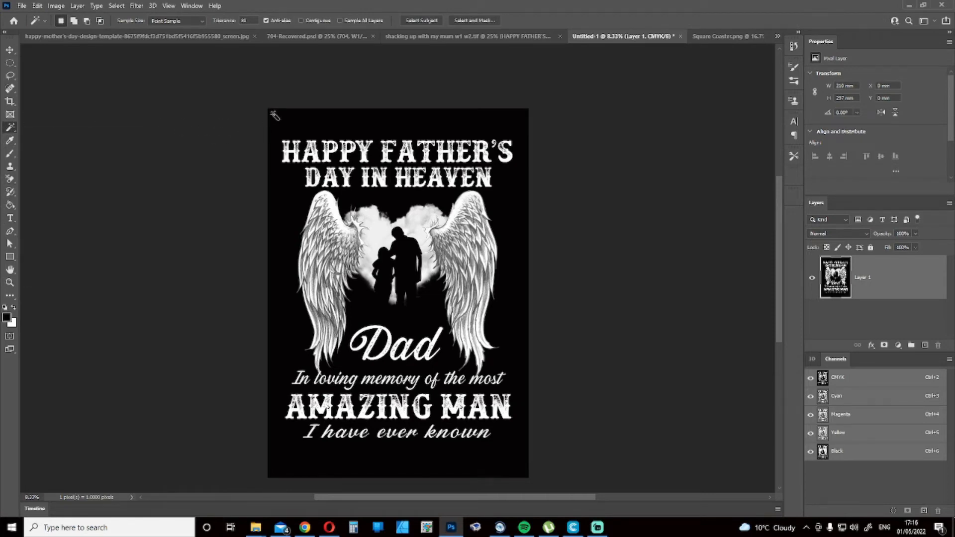
click(269, 216)
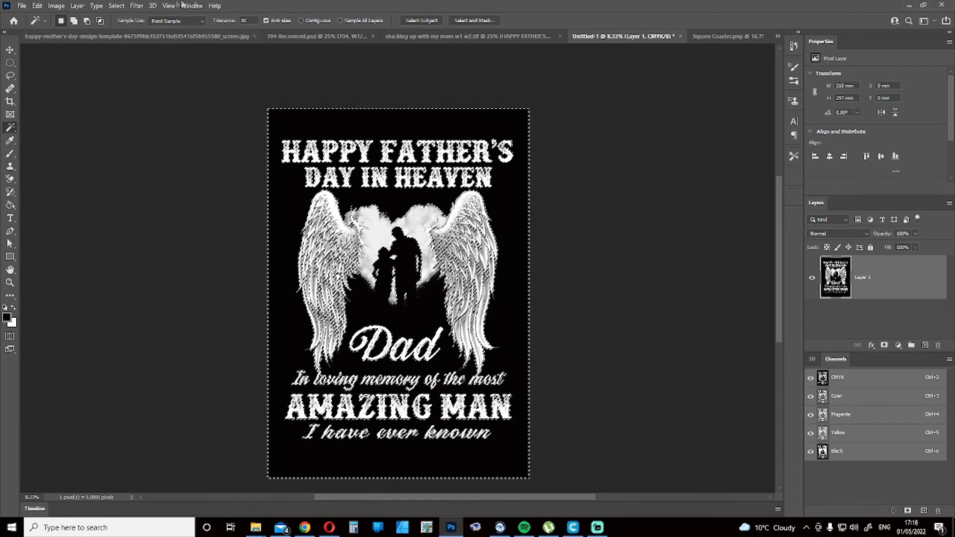
click(60, 7)
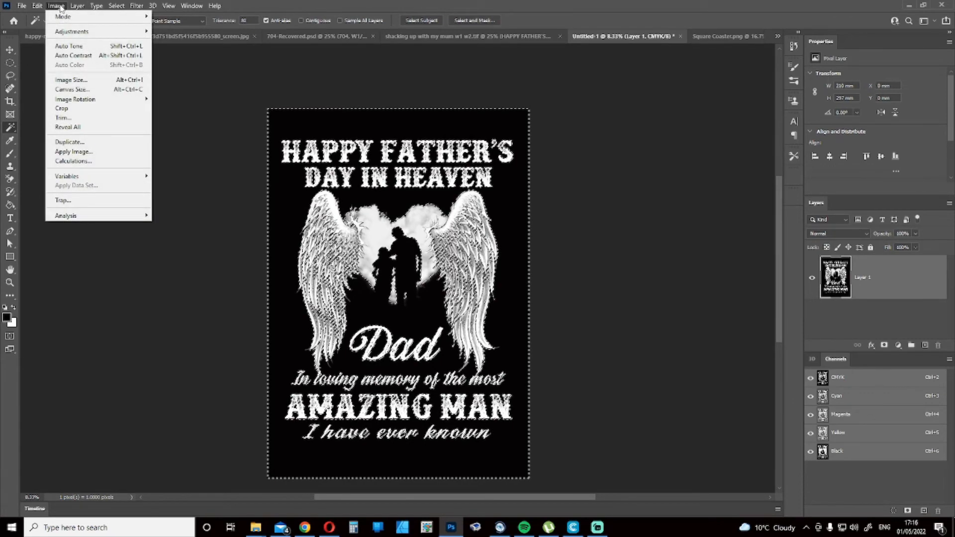
mouse_move(112, 19)
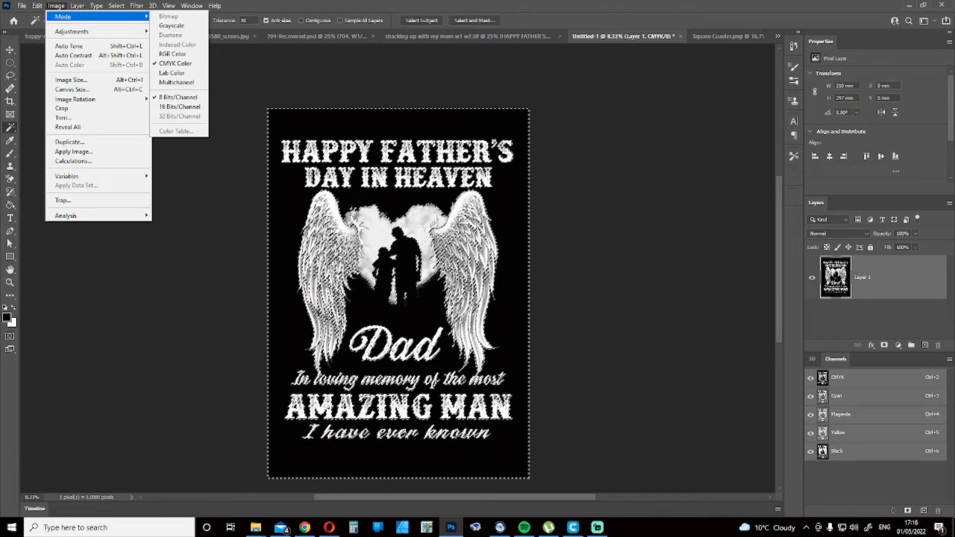
click(60, 7)
click(115, 7)
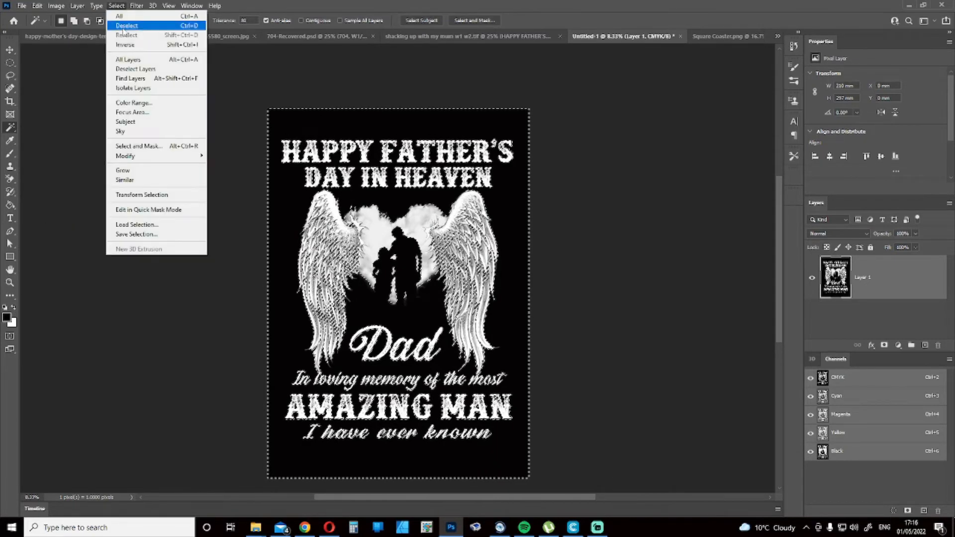
click(125, 44)
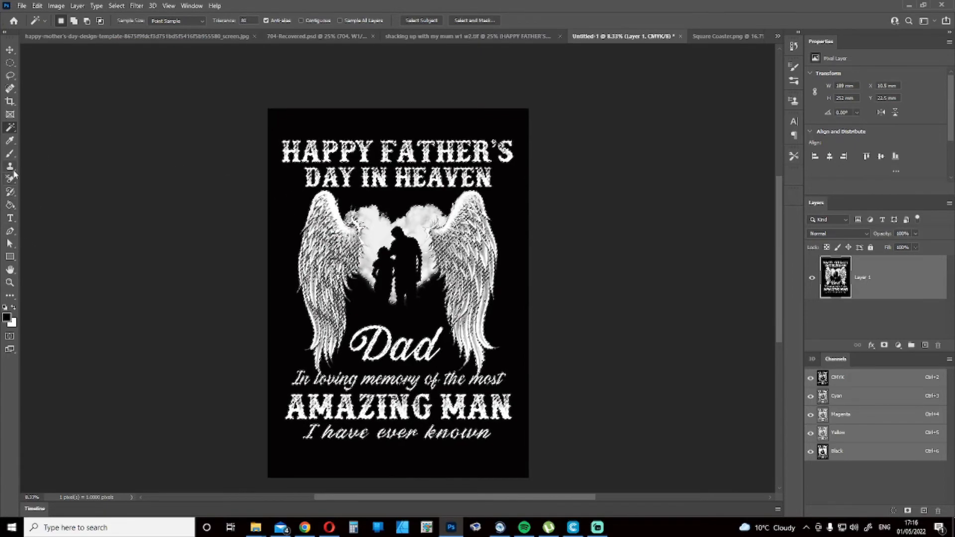
Refine the selection with the Quick Selection tool, adding the left wing's outer feather and subtracting a patch above the cloud
click(10, 282)
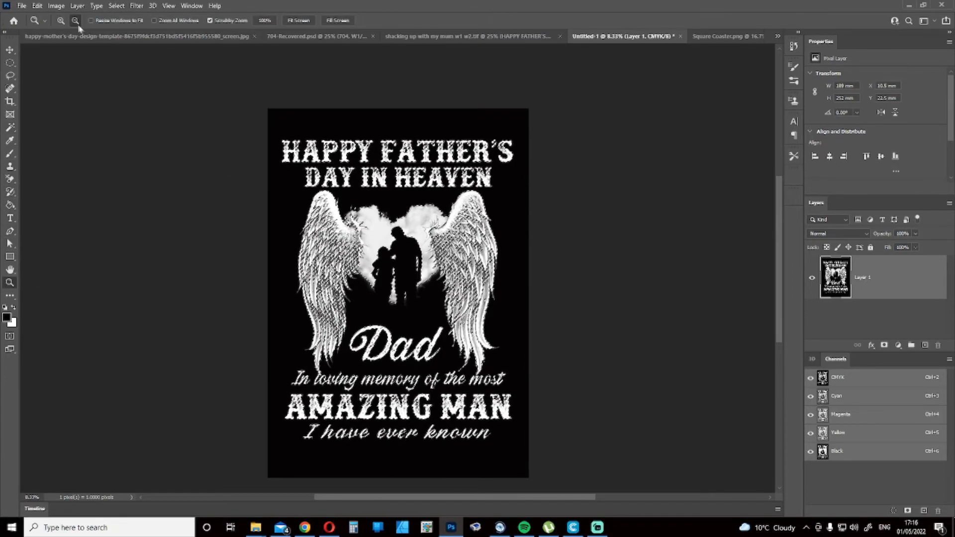
click(312, 181)
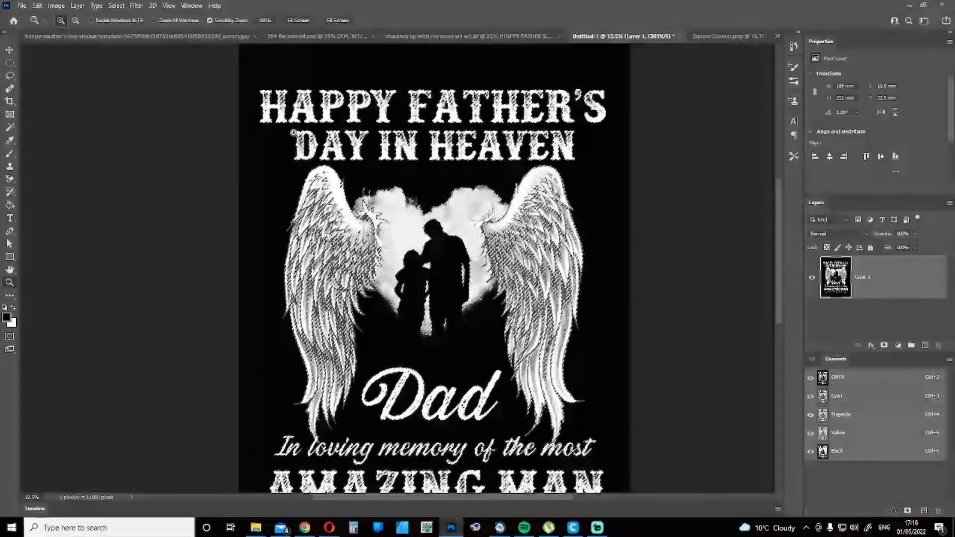
click(312, 181)
click(305, 107)
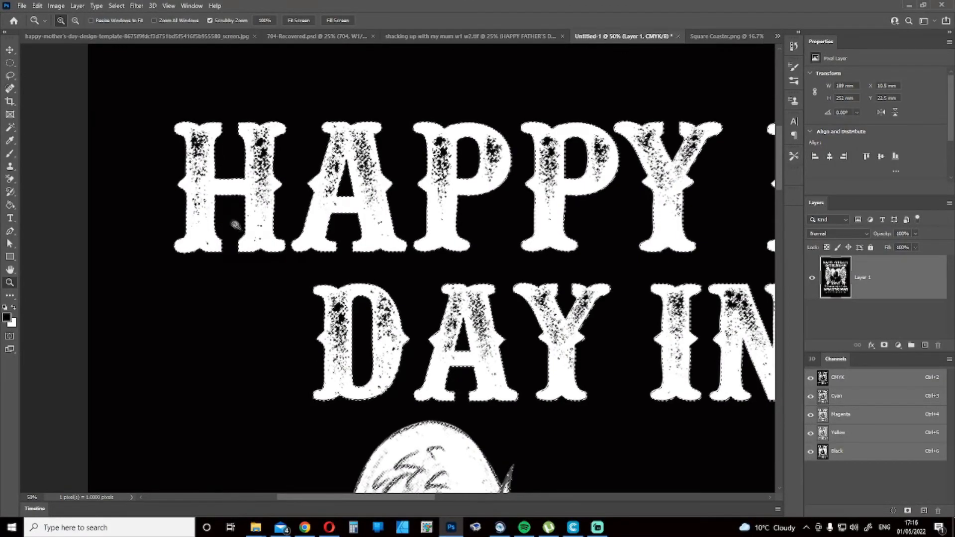
scroll(254, 242, down, 2)
scroll(254, 241, down, 10)
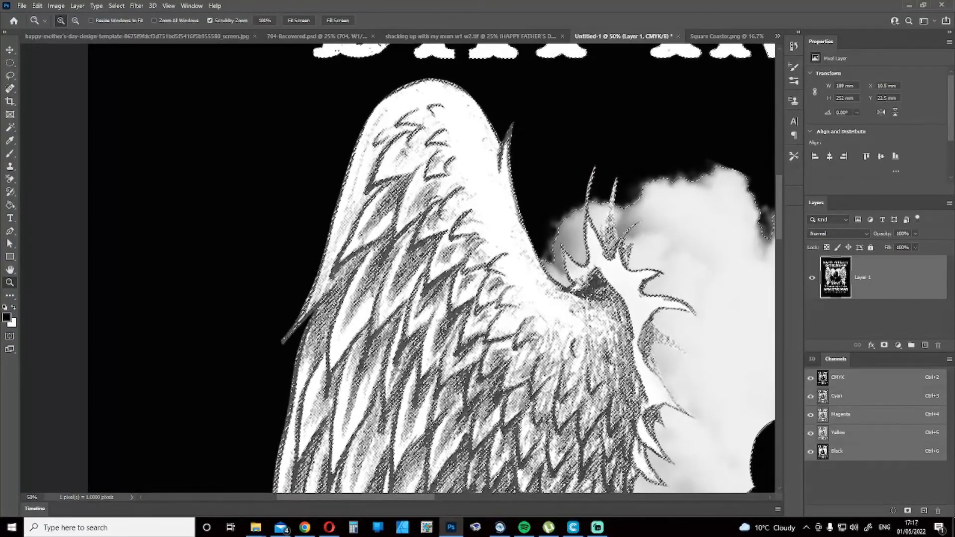
click(11, 129)
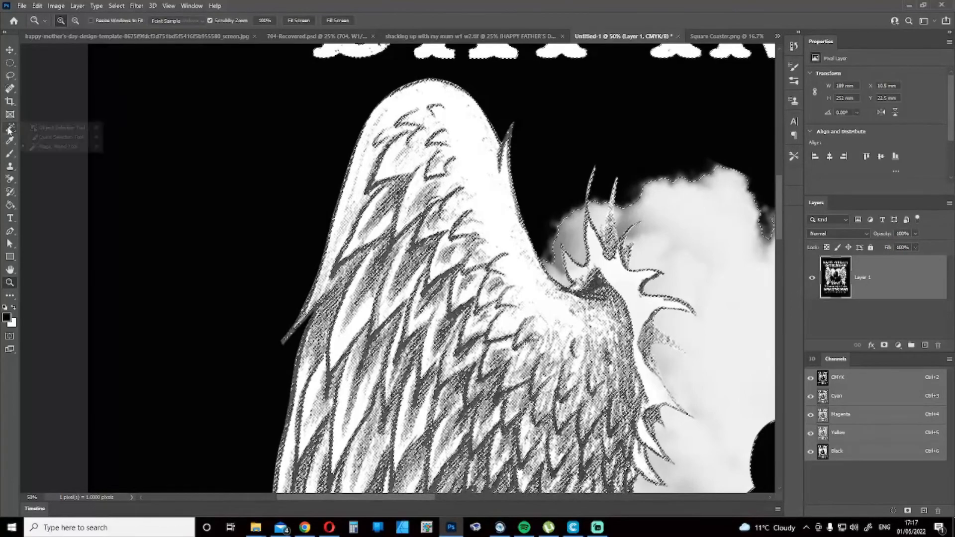
click(50, 139)
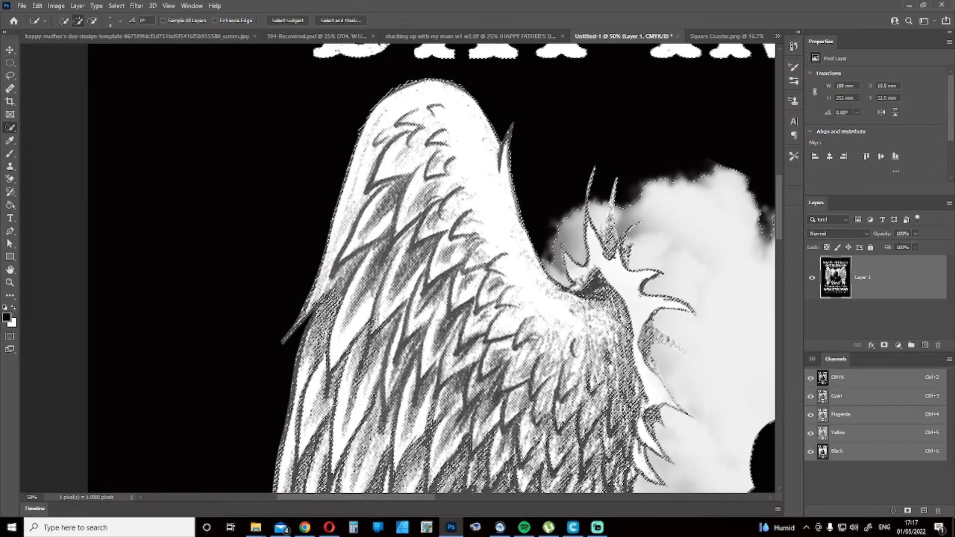
drag(318, 303, 298, 329)
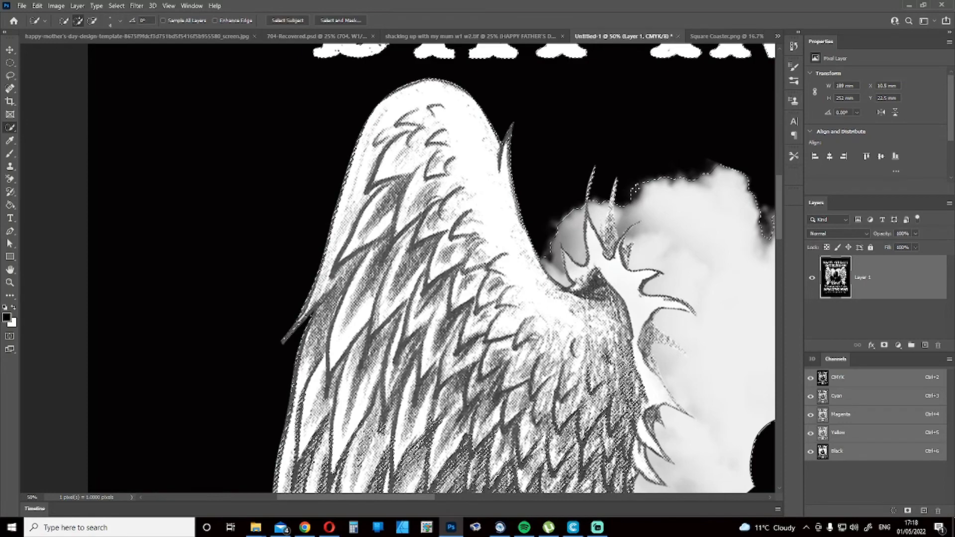
key(alt)
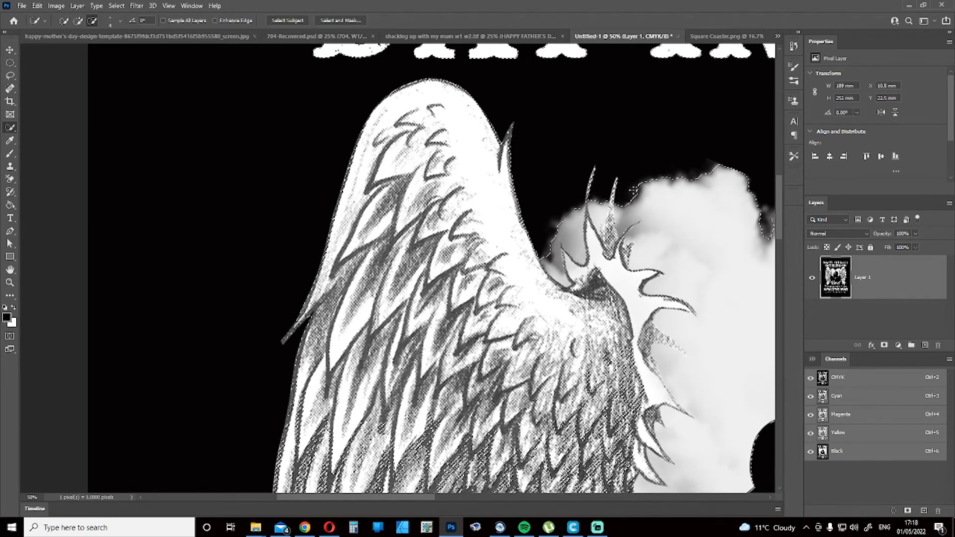
alt+click(627, 176)
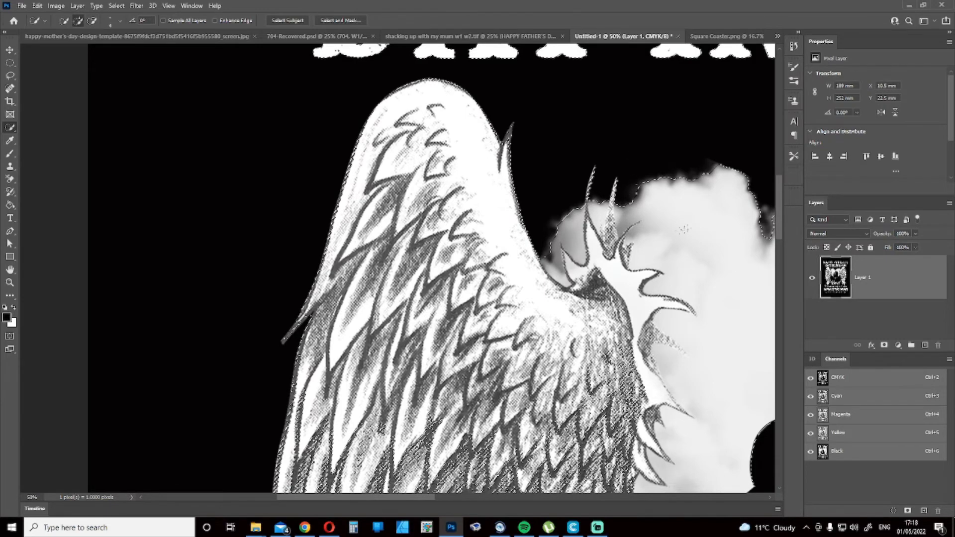
key(alt)
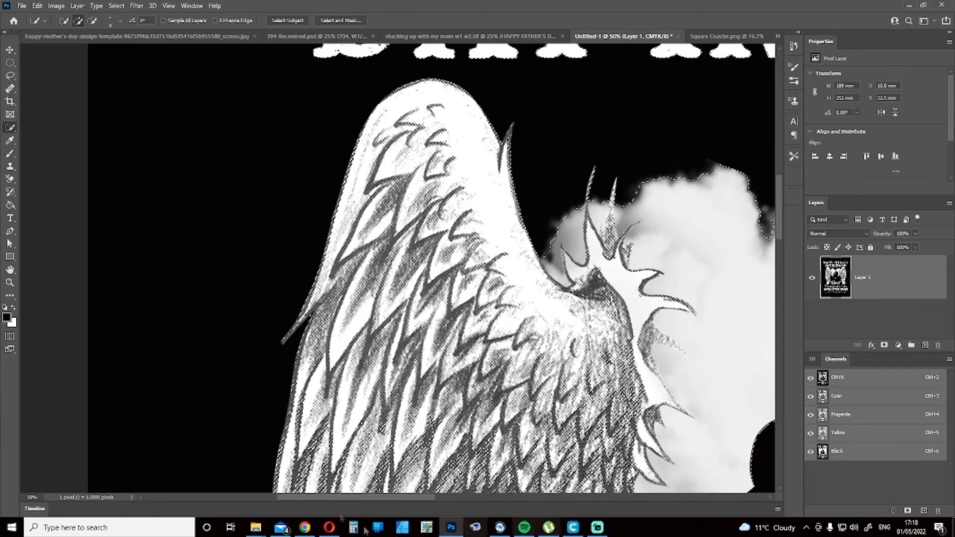
Preview a red W1 spot channel at 100% solidity from the refined wings selection and cancel it
click(10, 282)
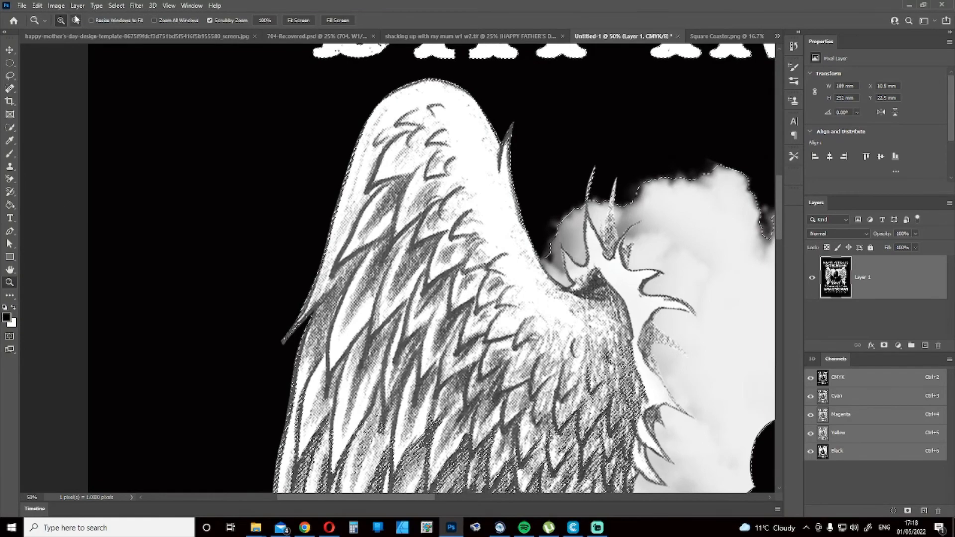
alt+click(255, 224)
alt+click(342, 301)
alt+click(342, 300)
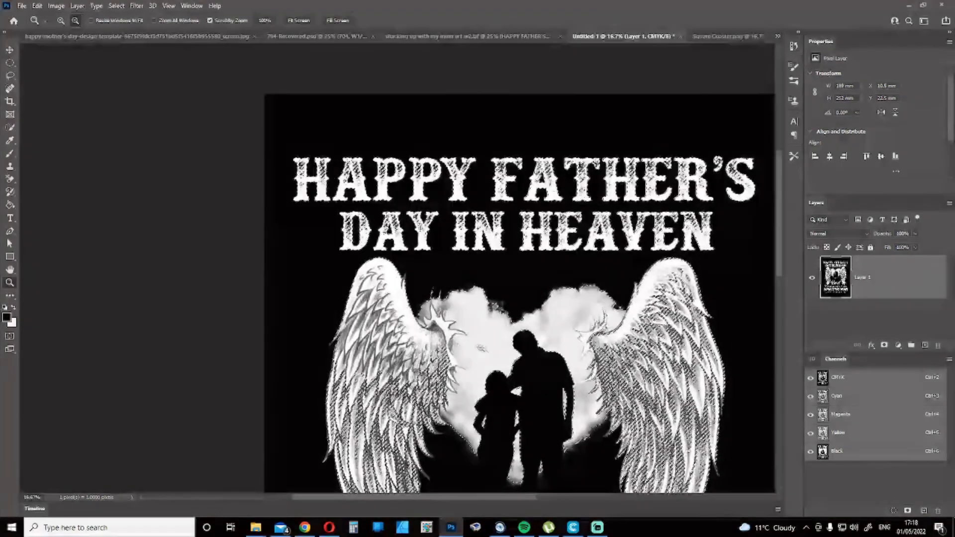
scroll(517, 298, down, 3)
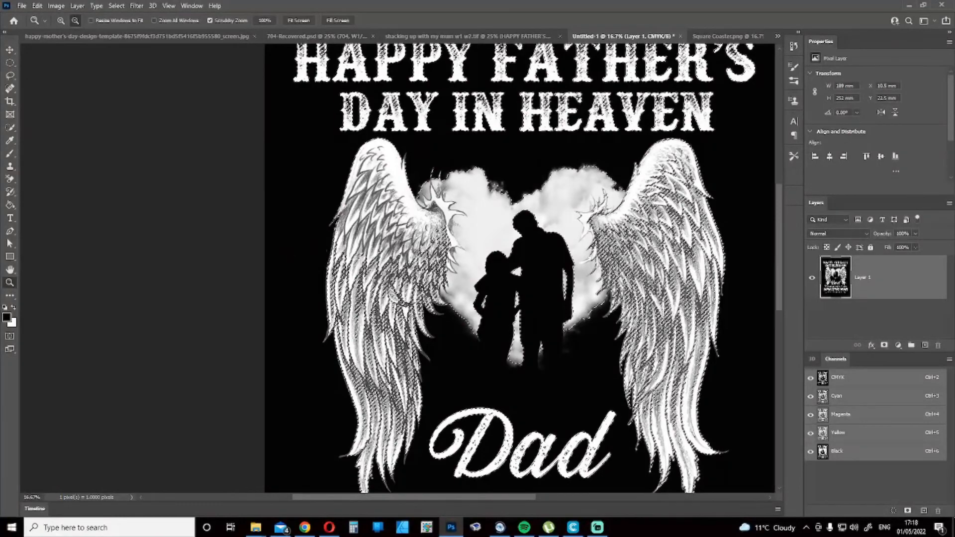
click(949, 359)
click(928, 401)
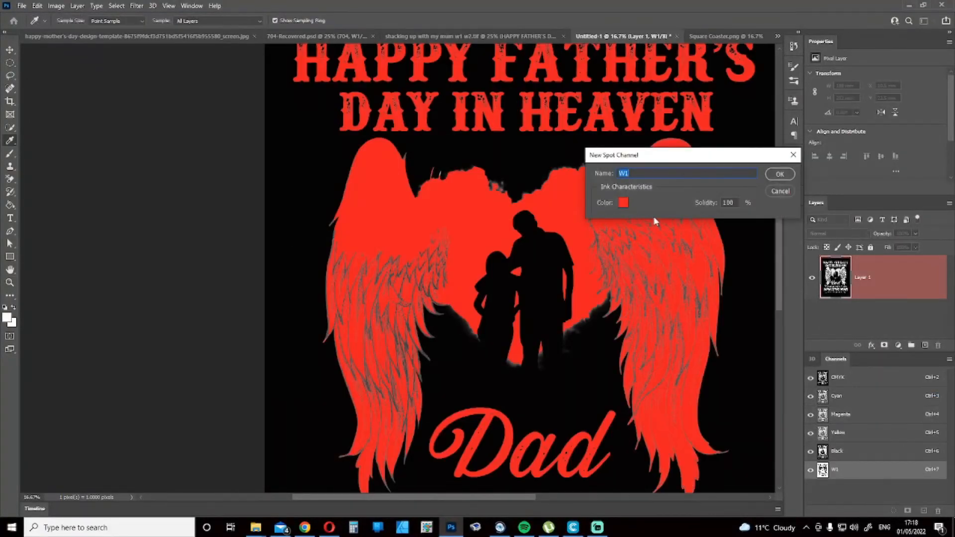
drag(682, 156, 151, 86)
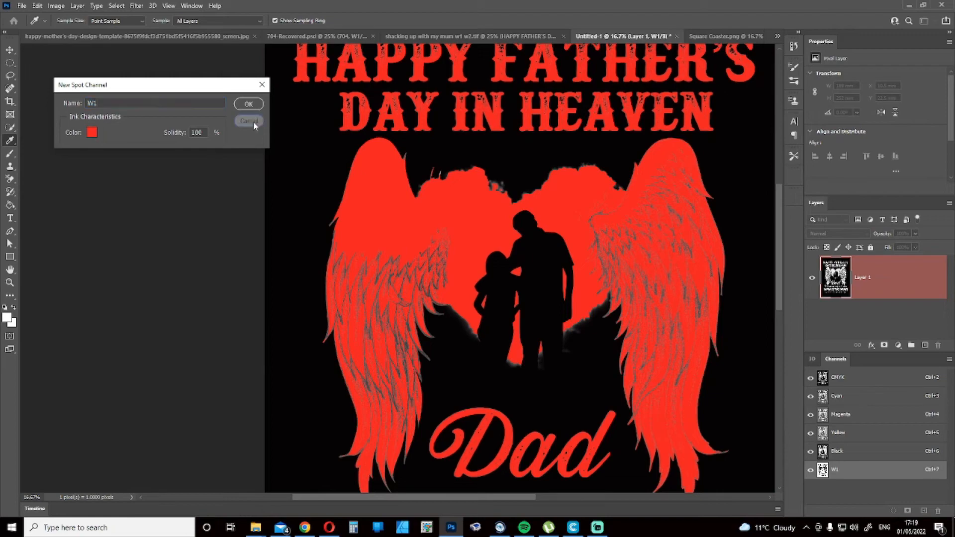
click(249, 121)
key(z)
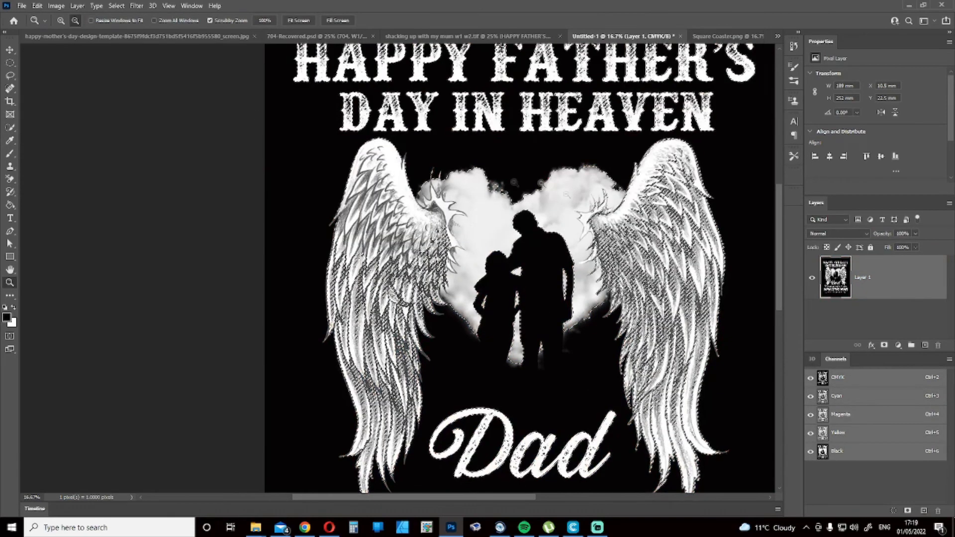
scroll(622, 140, down, 3)
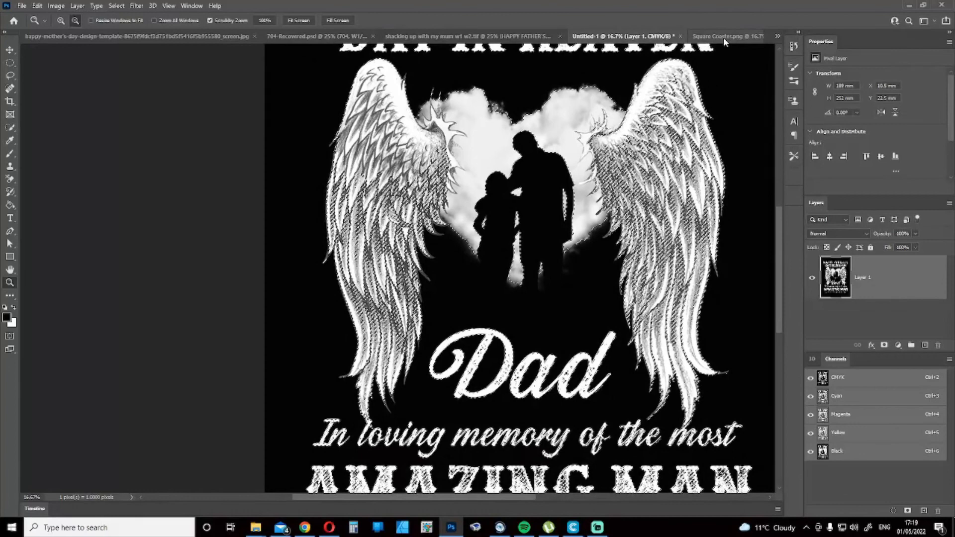
In Square Coaster.png, select the whole image and subtract the white corners with the Quick Selection tool
click(723, 37)
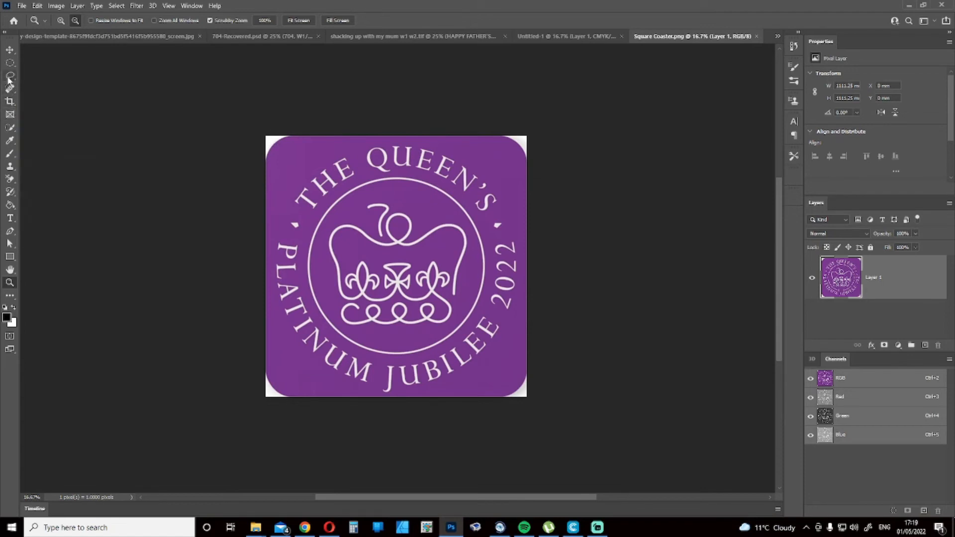
click(10, 76)
key(ctrl+a)
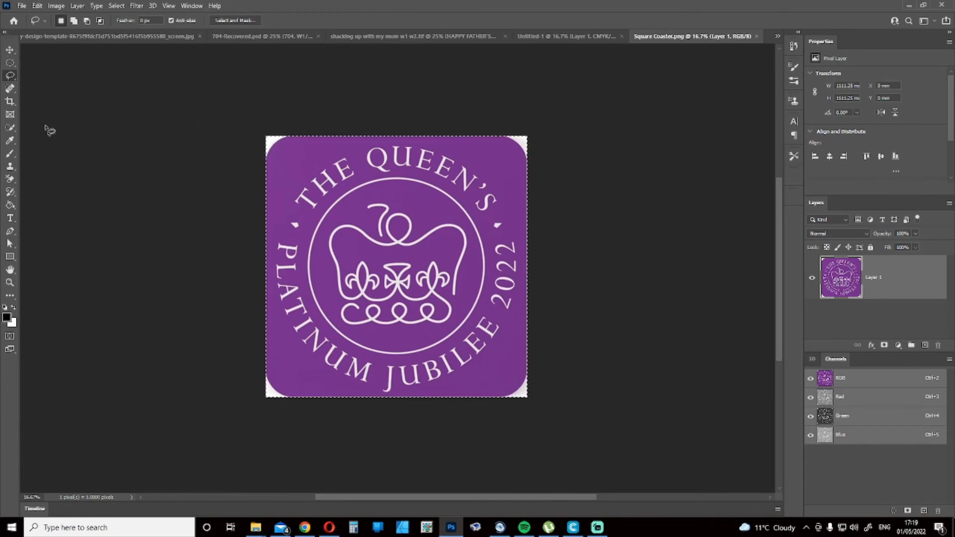
click(11, 128)
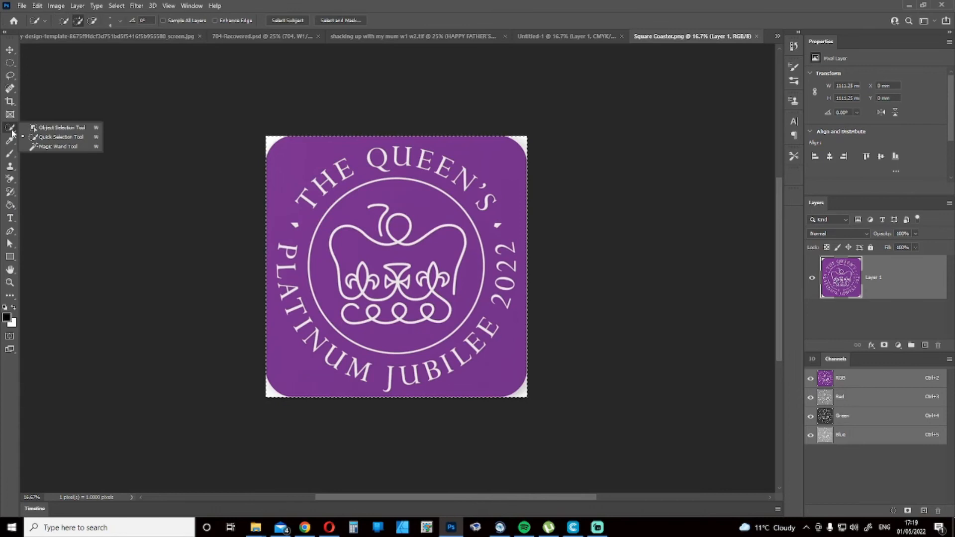
click(88, 135)
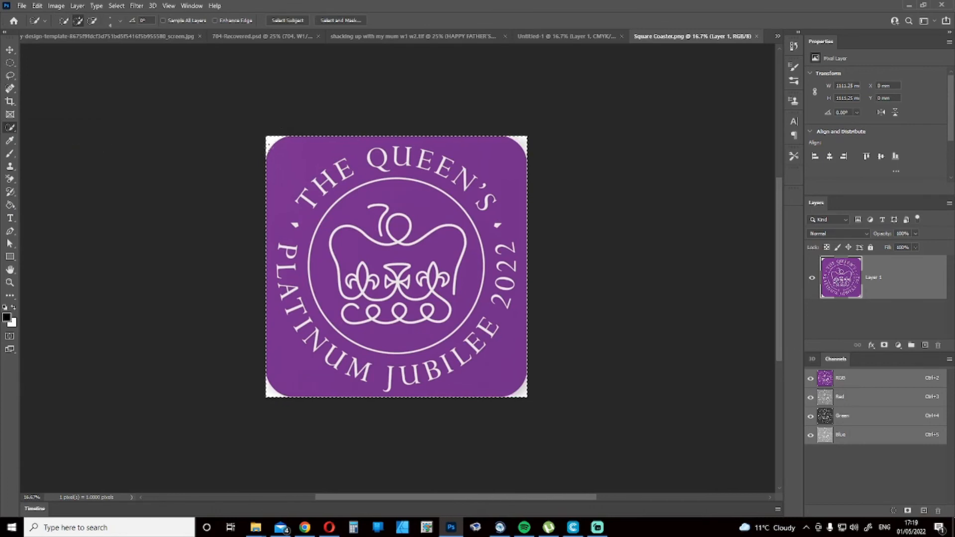
key(alt)
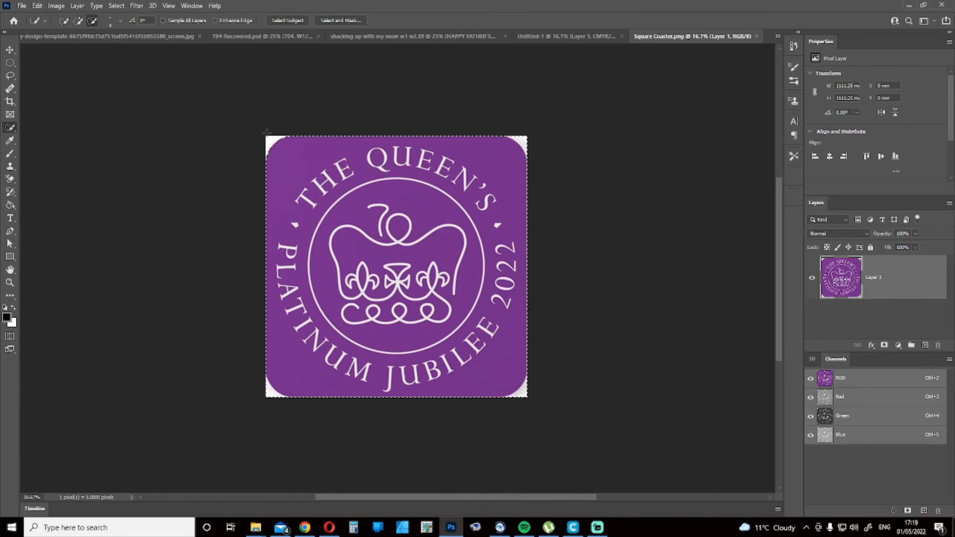
key(alt)
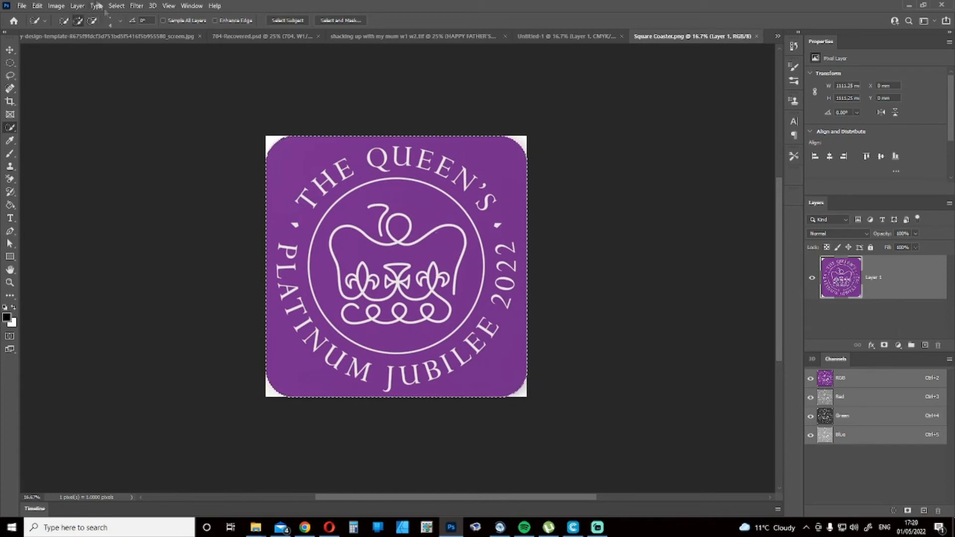
Convert the coaster image from RGB to CMYK Color mode
click(56, 6)
mouse_move(62, 12)
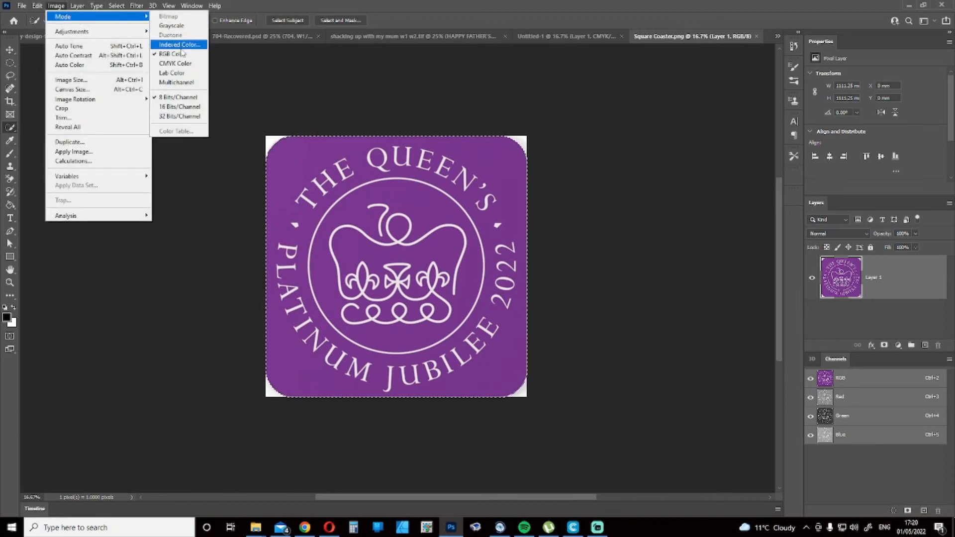
click(179, 63)
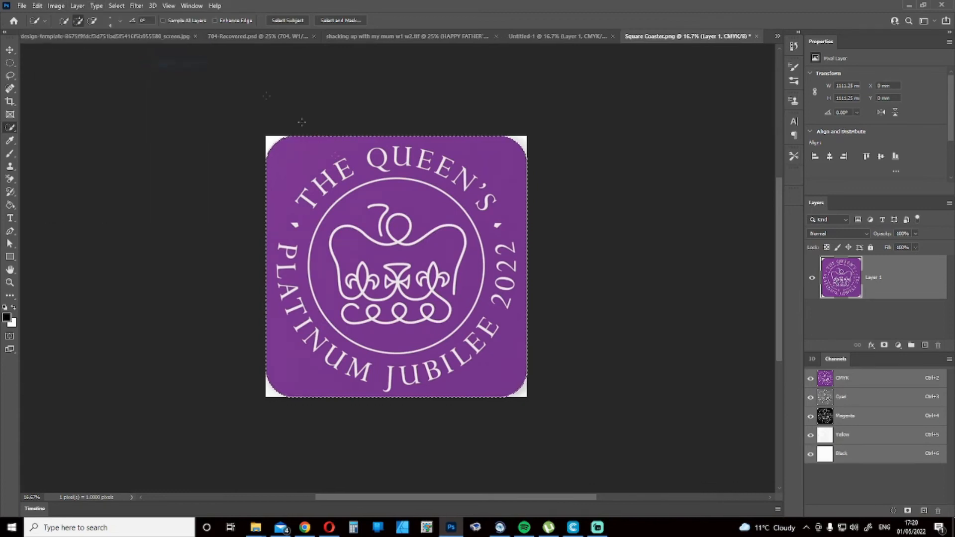
Preview a red W1 spot channel at 100% solidity over the selected purple coaster area and cancel it
click(949, 360)
click(917, 401)
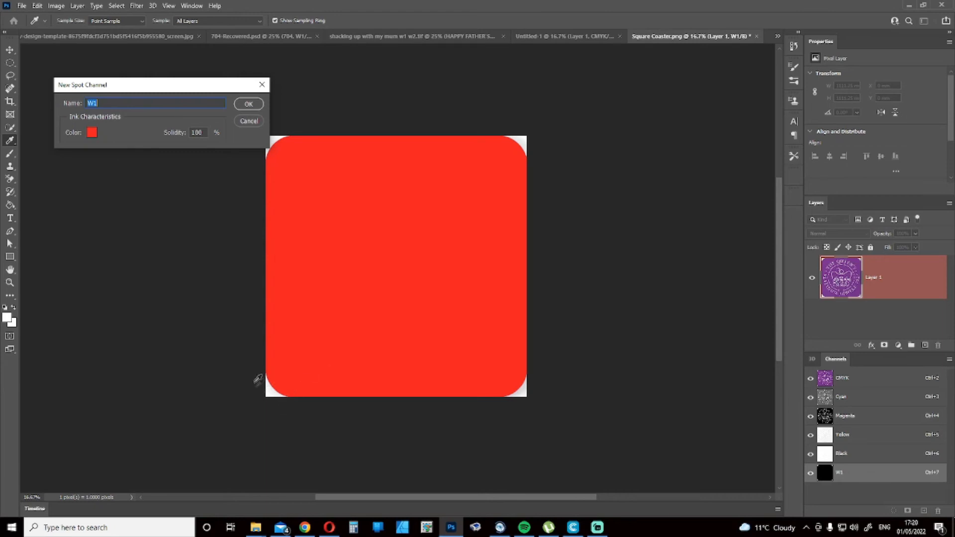
click(250, 122)
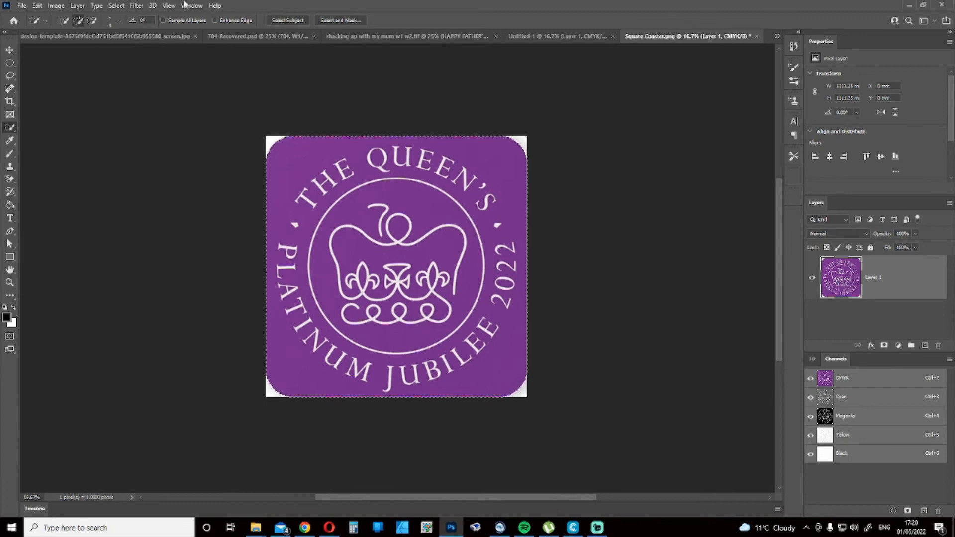
Deselect the current coaster selection and reselect the purple coaster with Select Subject
click(116, 6)
click(122, 29)
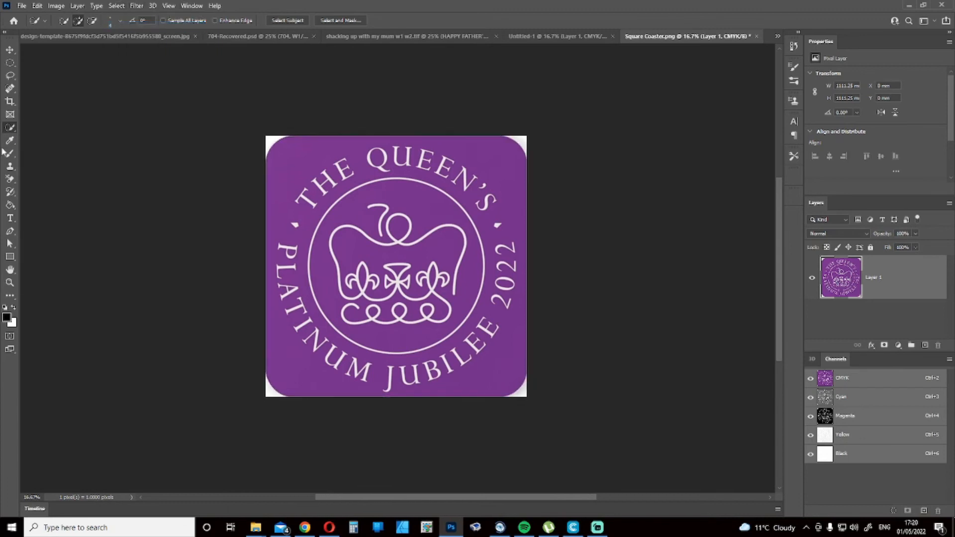
right_click(10, 128)
click(11, 127)
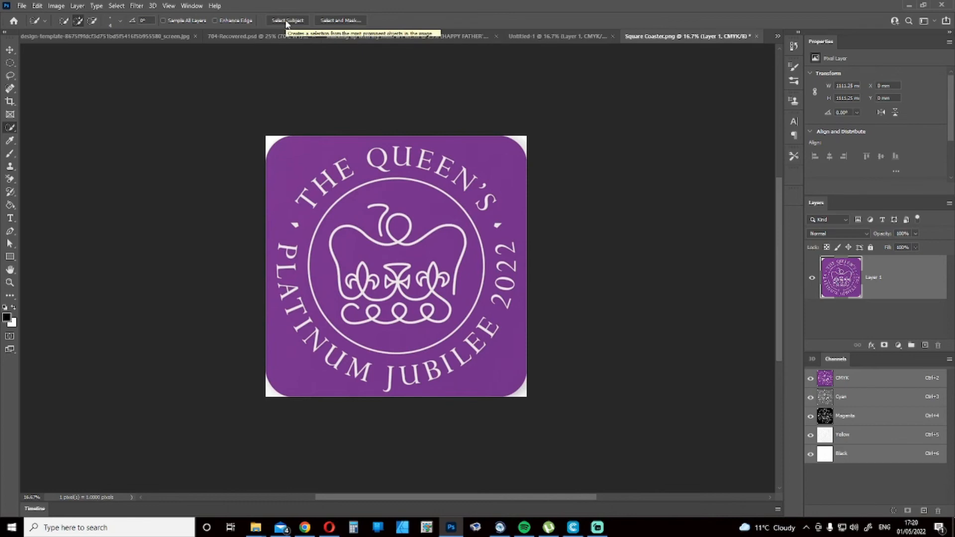
click(287, 22)
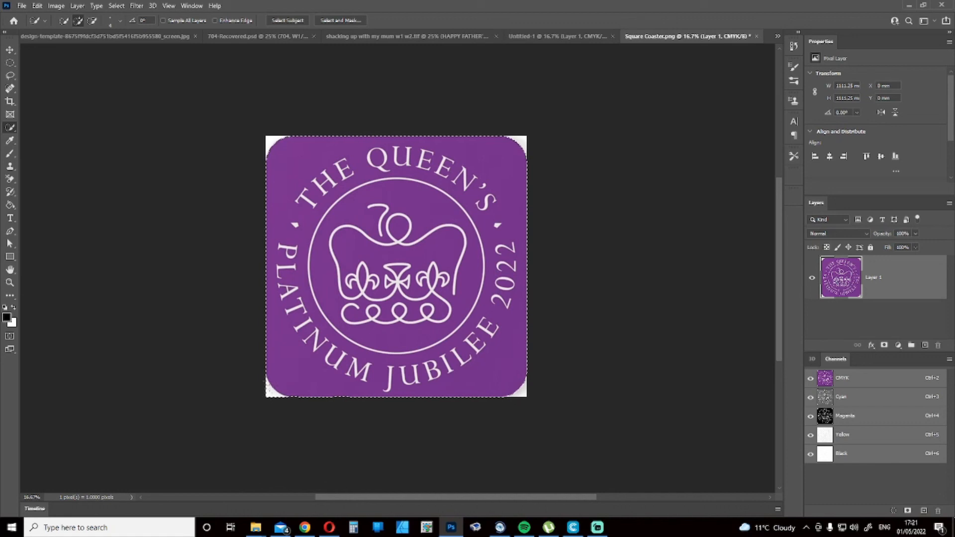
Subtract the coaster's lower part from the selection and brush from the right side to the bottom with the Quick Selection tool
key(alt)
mouse_move(291, 373)
mouse_down()
mouse_move(326, 348)
mouse_move(383, 340)
mouse_move(418, 361)
mouse_move(472, 341)
mouse_up()
alt+click(492, 331)
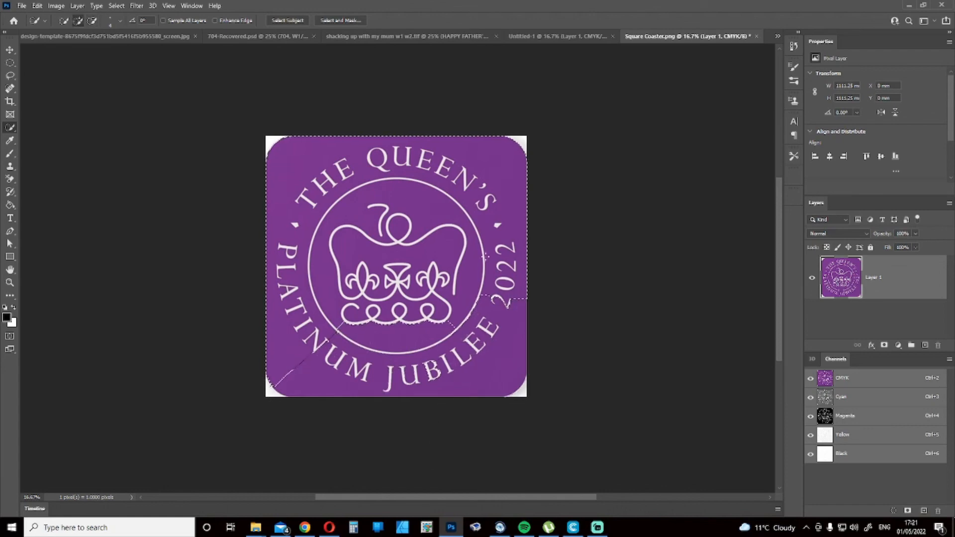
mouse_move(491, 249)
mouse_down()
mouse_move(489, 337)
mouse_move(400, 359)
mouse_up()
In shacking up with my mum w1 w2.tif, select the white background with the Magic Wand tool and invert the selection
click(407, 37)
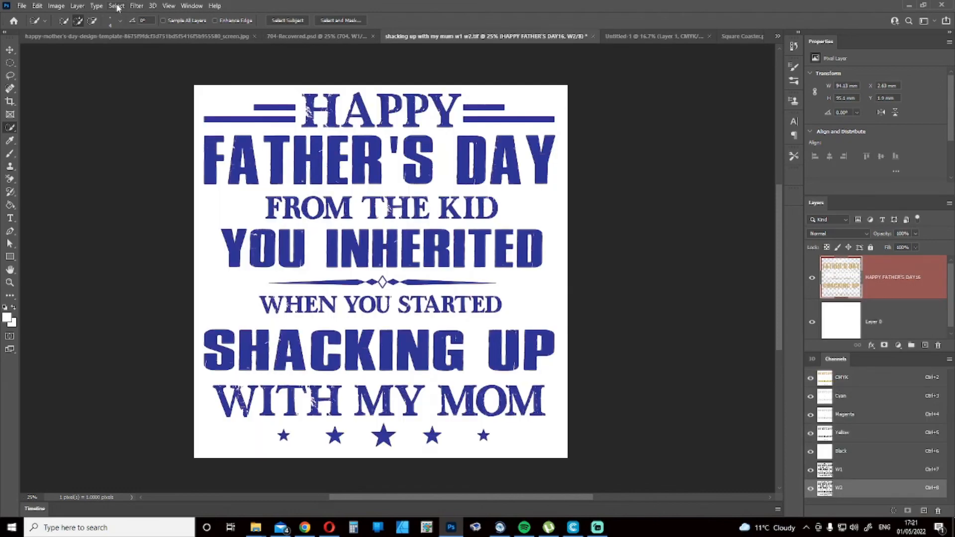
click(117, 7)
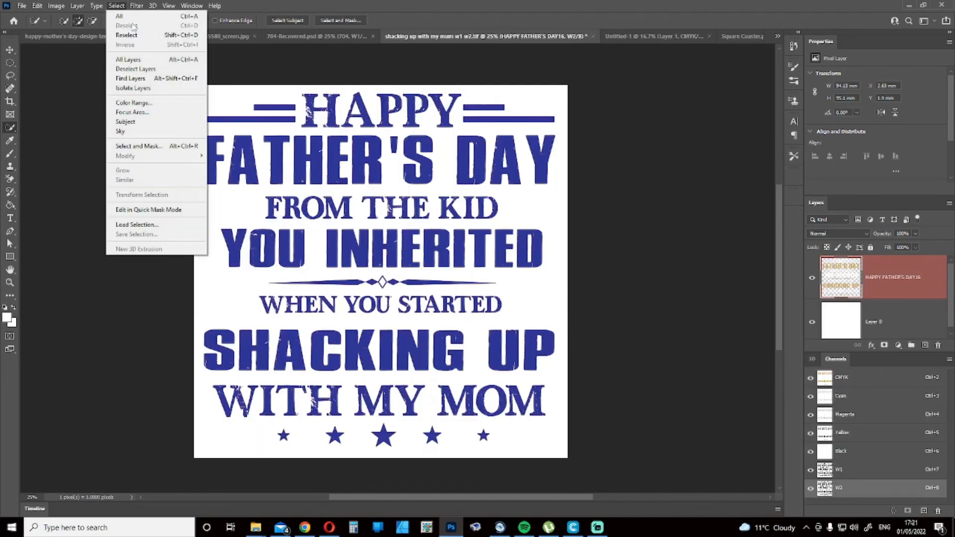
click(517, 41)
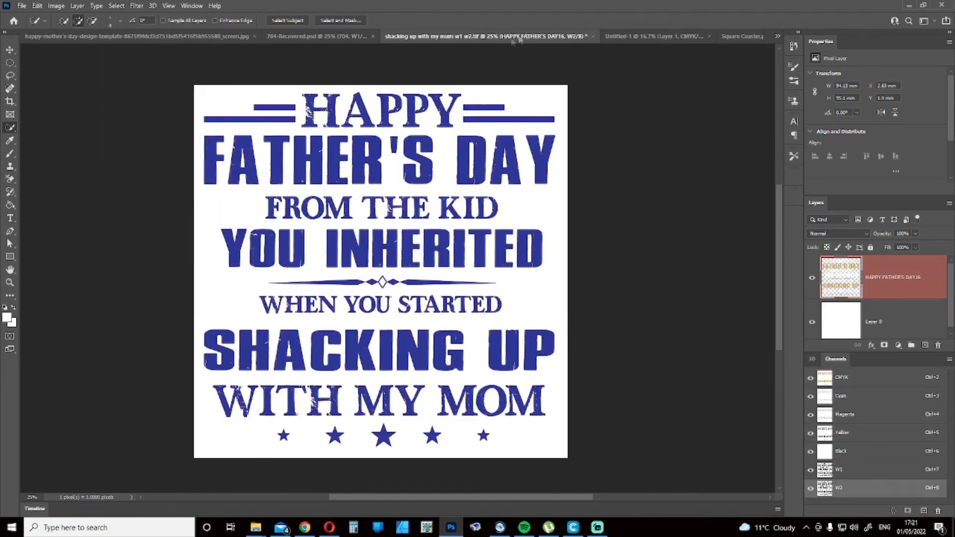
click(676, 35)
click(495, 35)
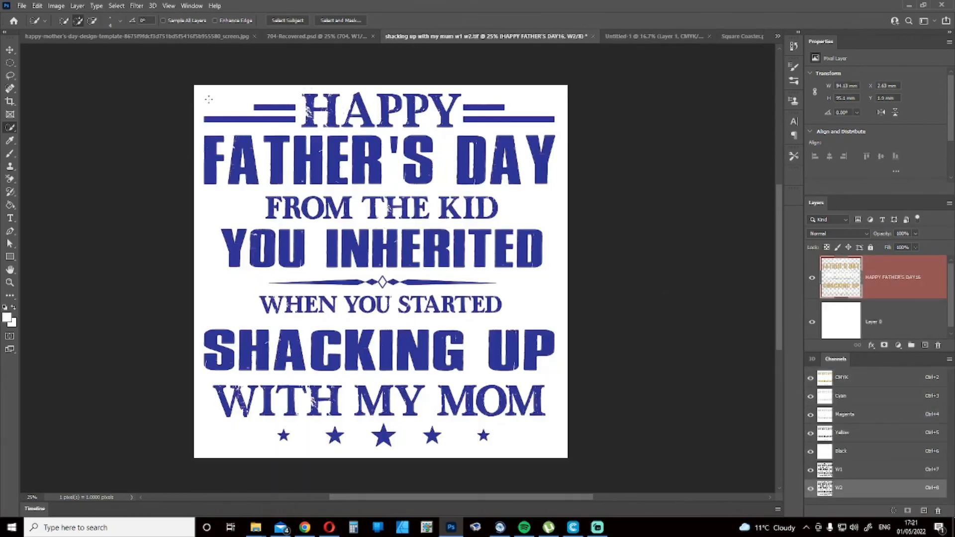
right_click(10, 127)
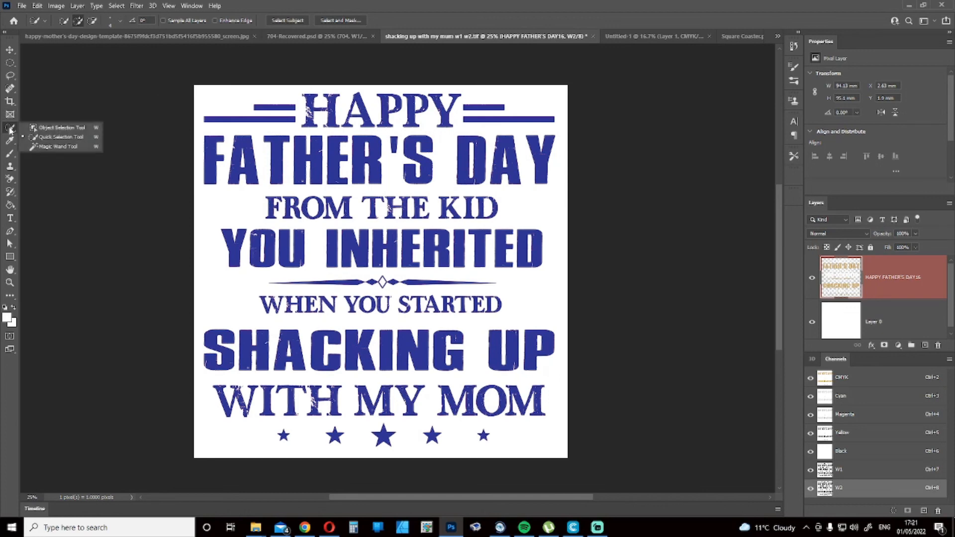
click(58, 147)
click(202, 93)
click(116, 6)
click(128, 40)
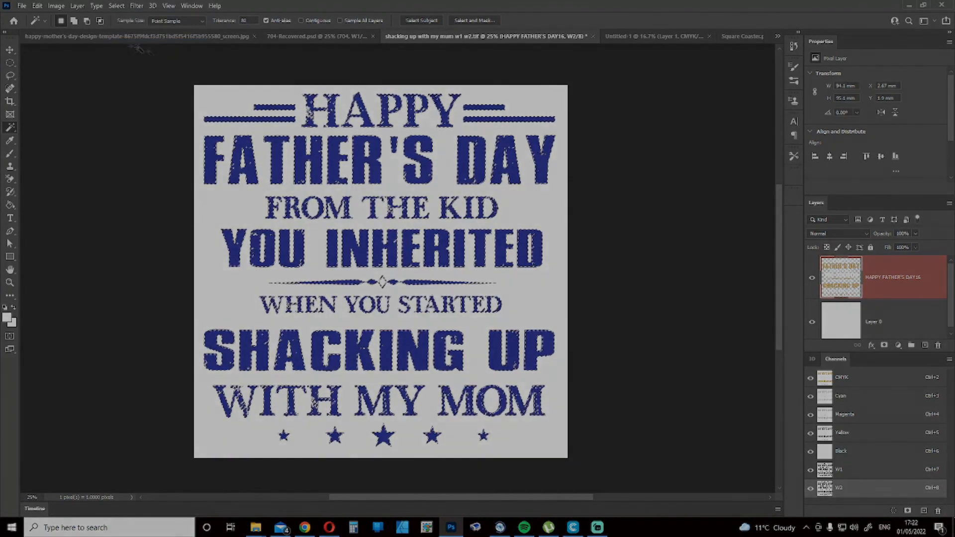